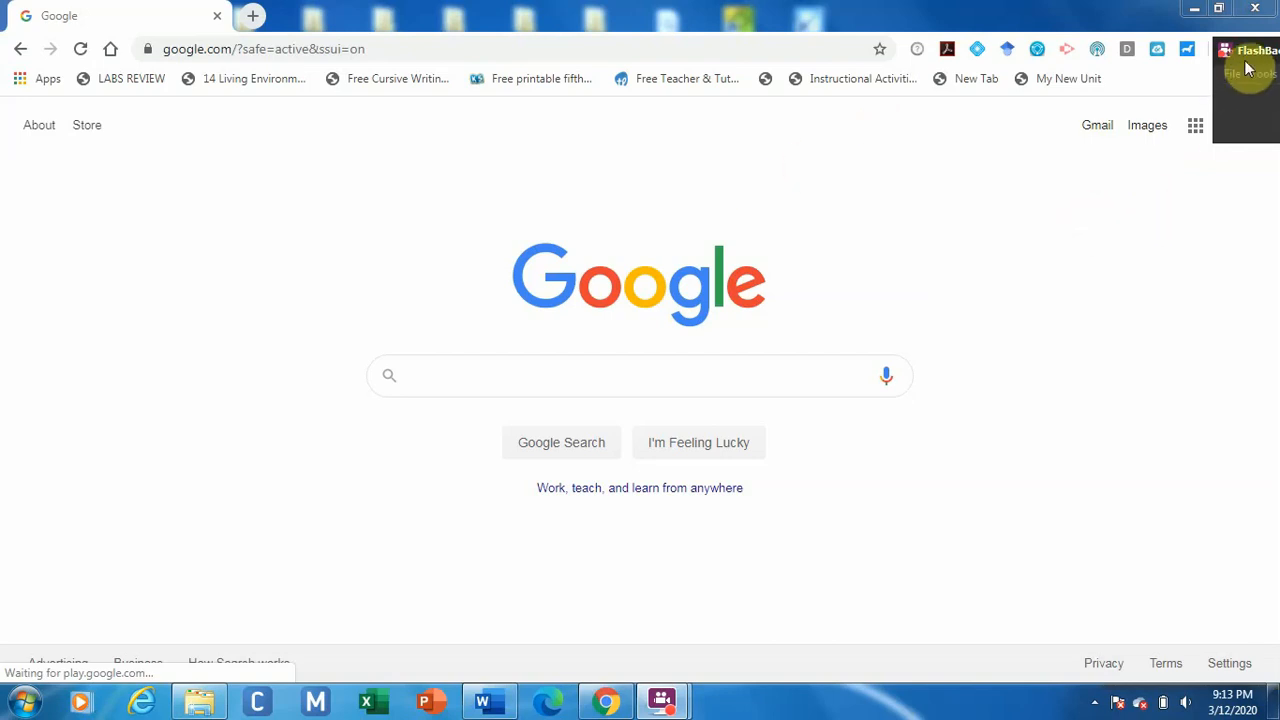
Open Google Drive's My Drive page from Chrome's Google apps grid.
mouse_move(1252, 57)
left_mouse_down()
mouse_move(1272, 67)
mouse_move(1253, 57)
left_mouse_up()
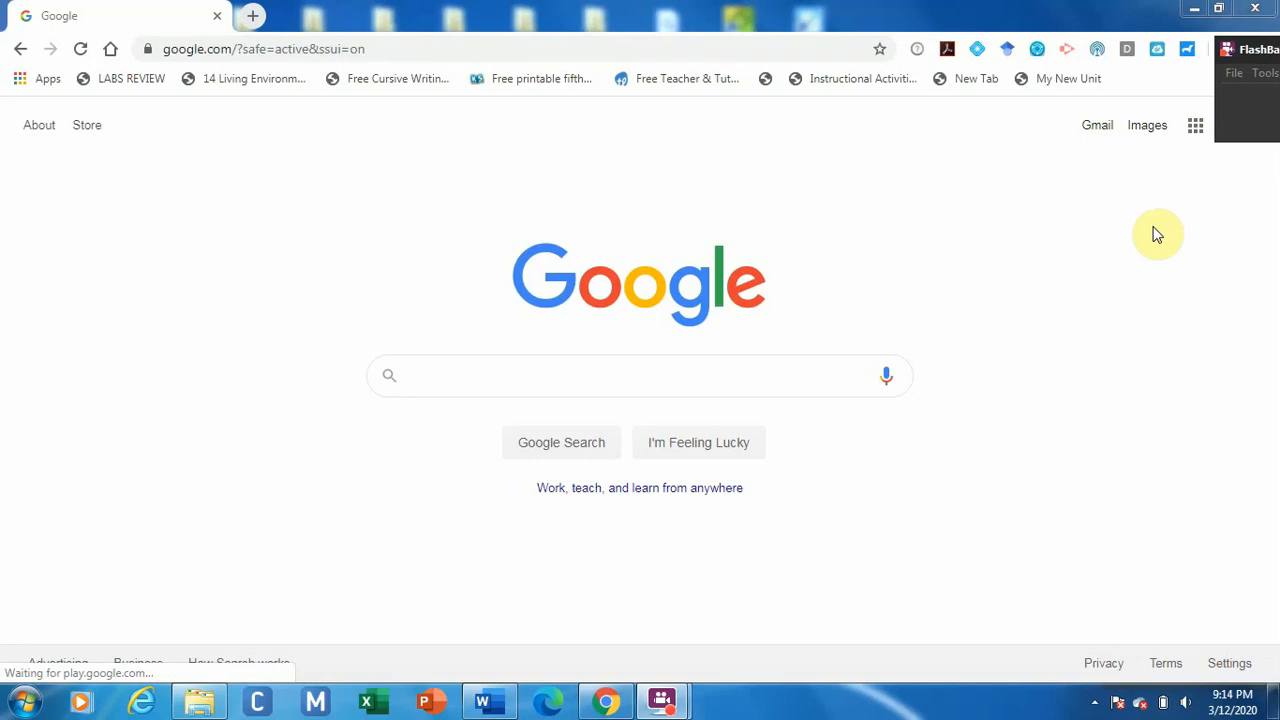
left_click(1196, 134)
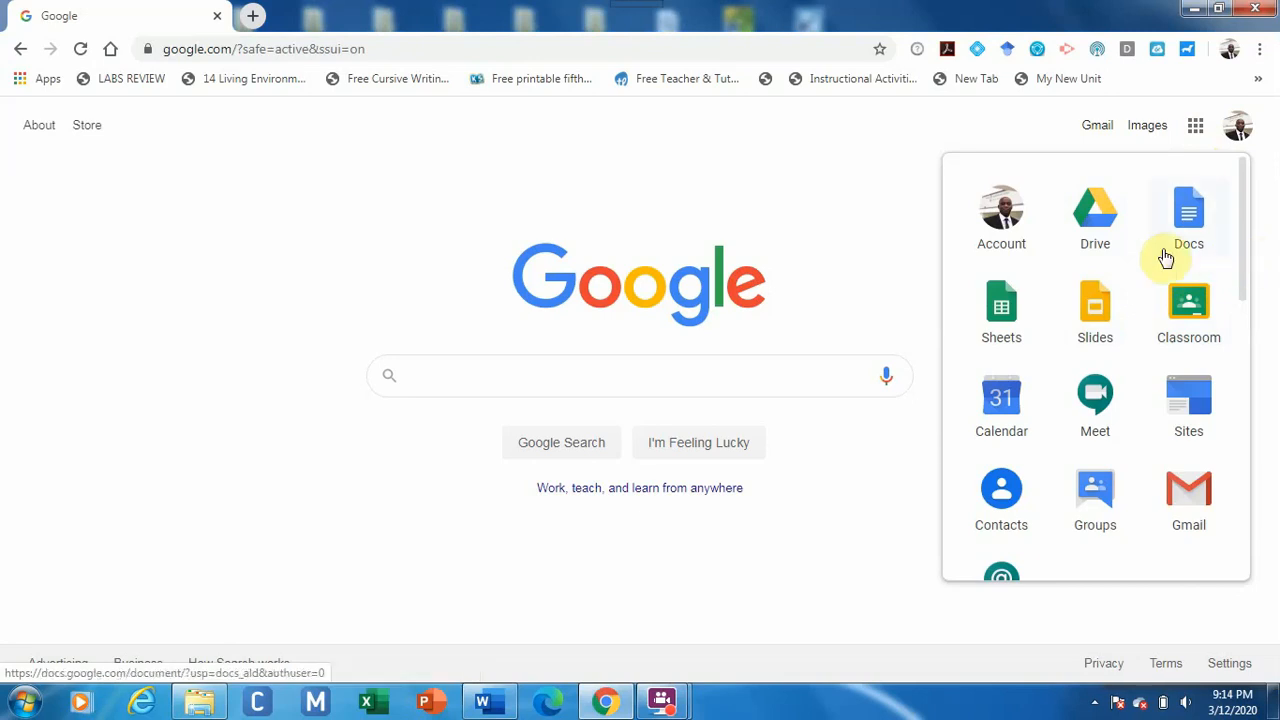
left_click(1112, 238)
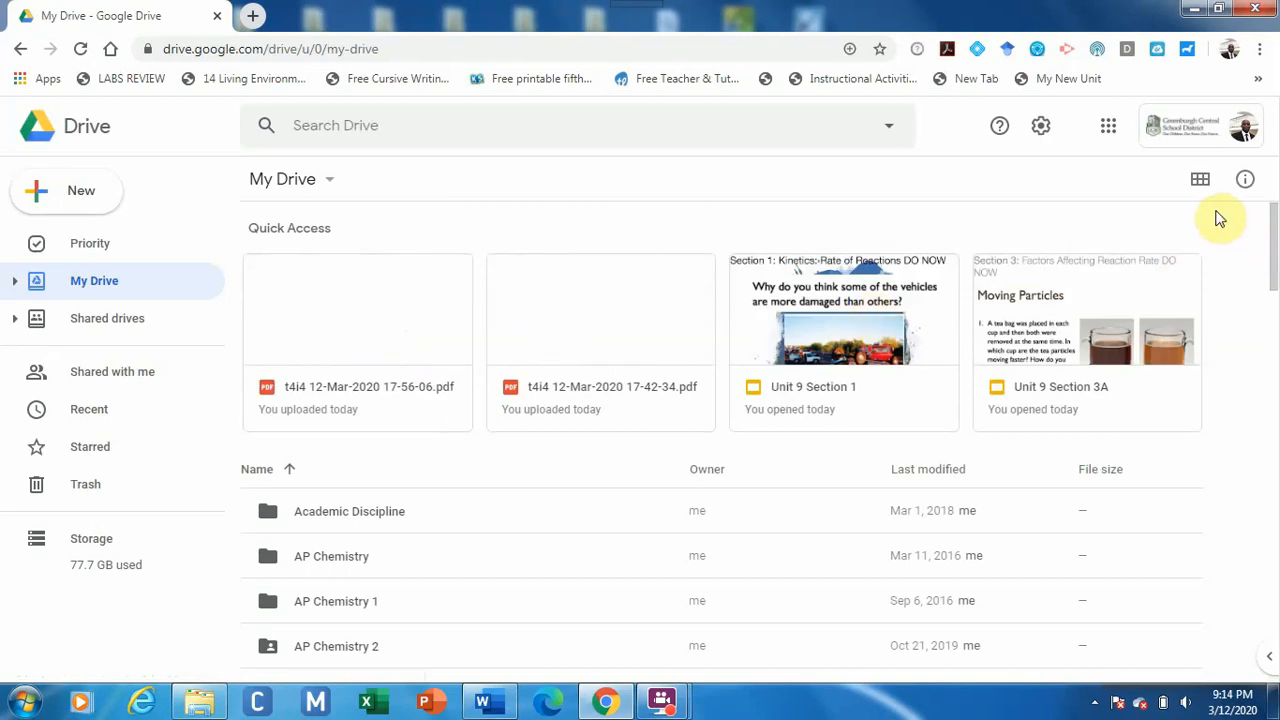
left_click(1200, 182)
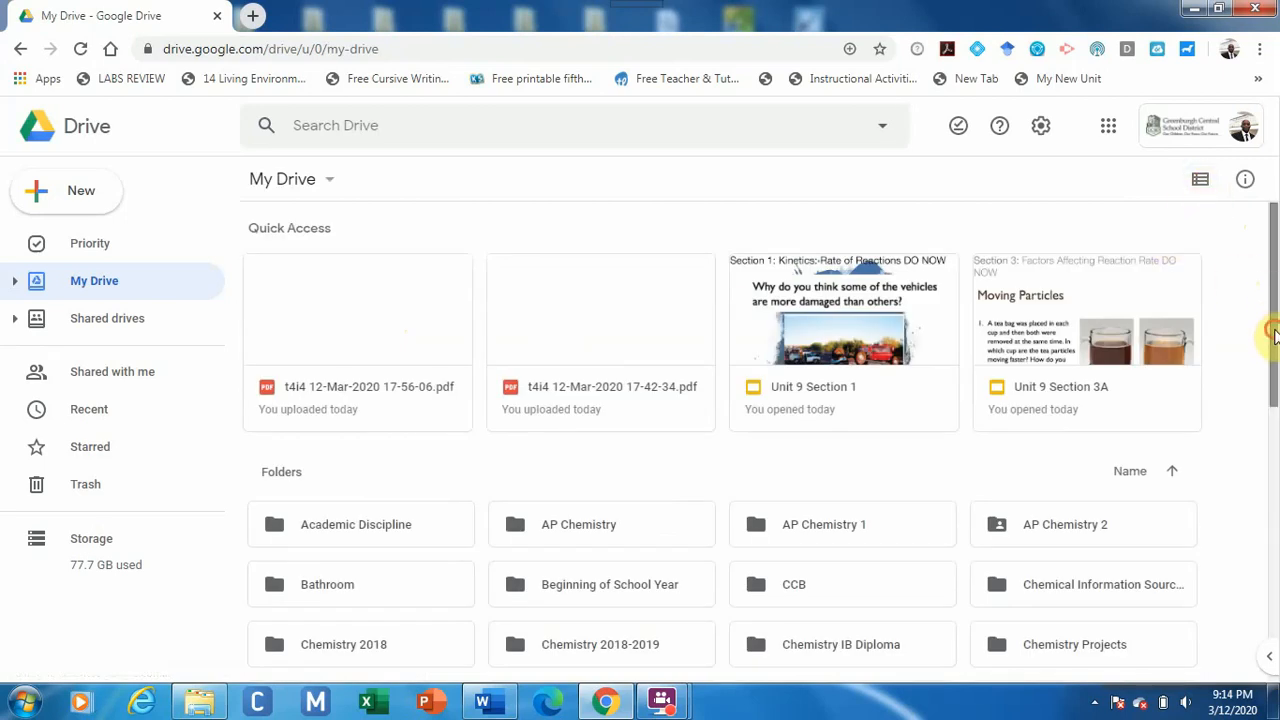
left_click_drag(1274, 340, 1274, 454)
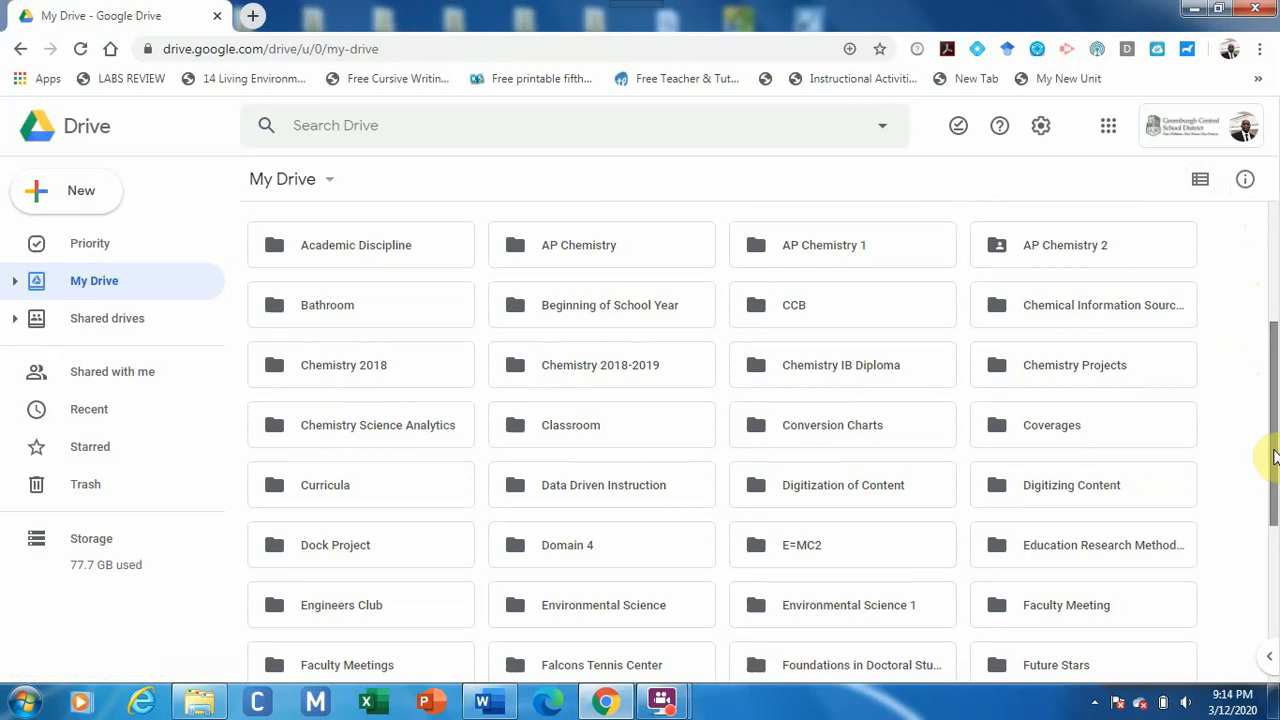
scroll(1274, 456, "up", 2)
left_click(1200, 181)
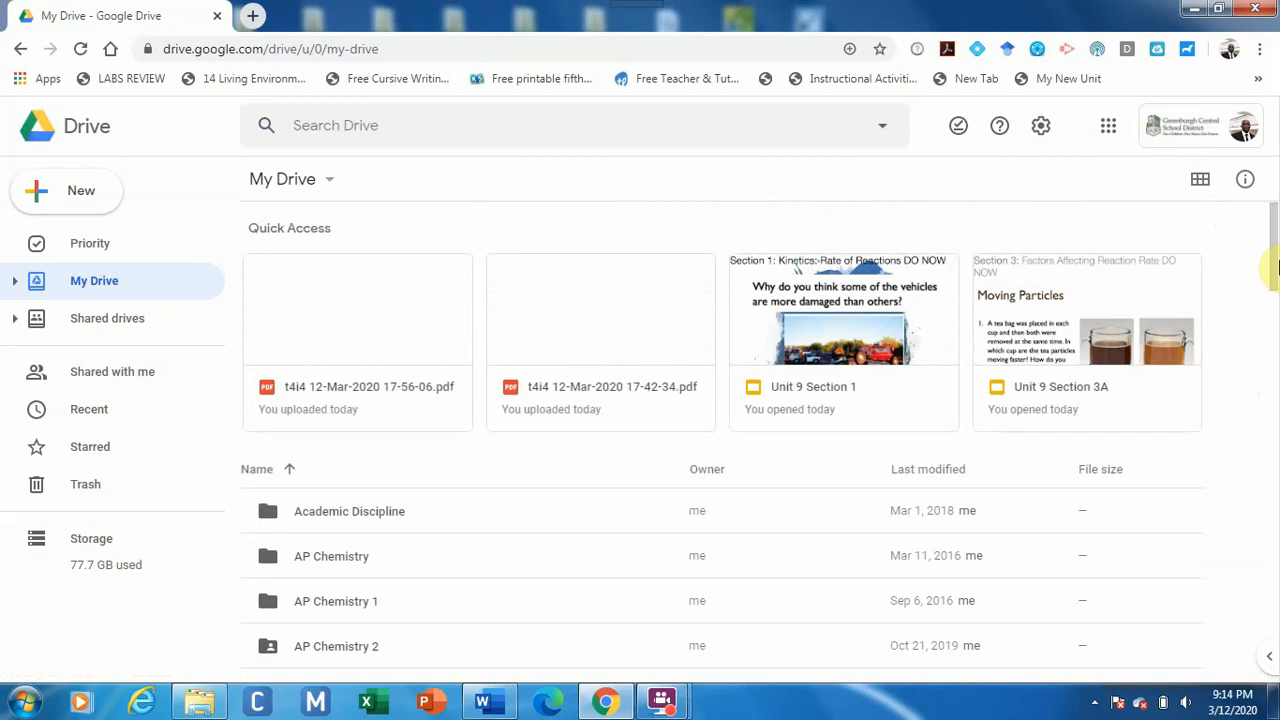
mouse_move(1275, 262)
left_mouse_down()
mouse_move(1276, 286)
mouse_move(1276, 238)
left_mouse_up()
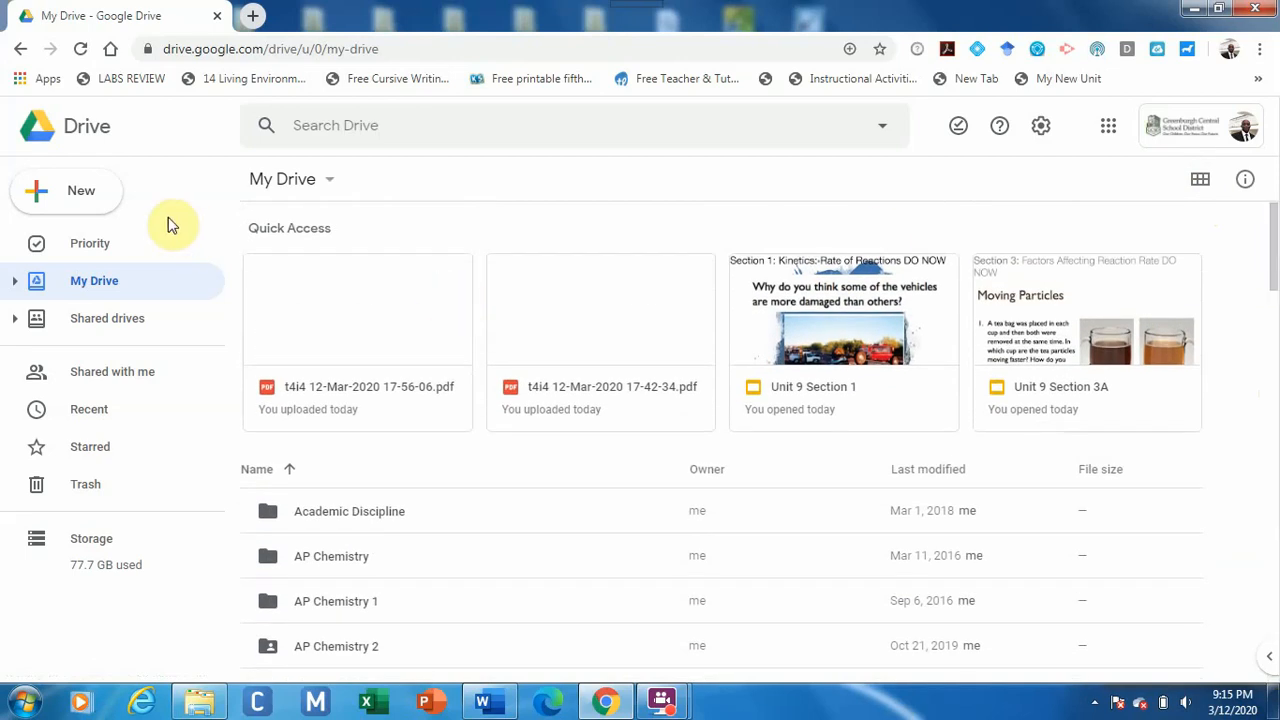
Create a new folder named 'Teaching from home' in My Drive.
left_click(82, 199)
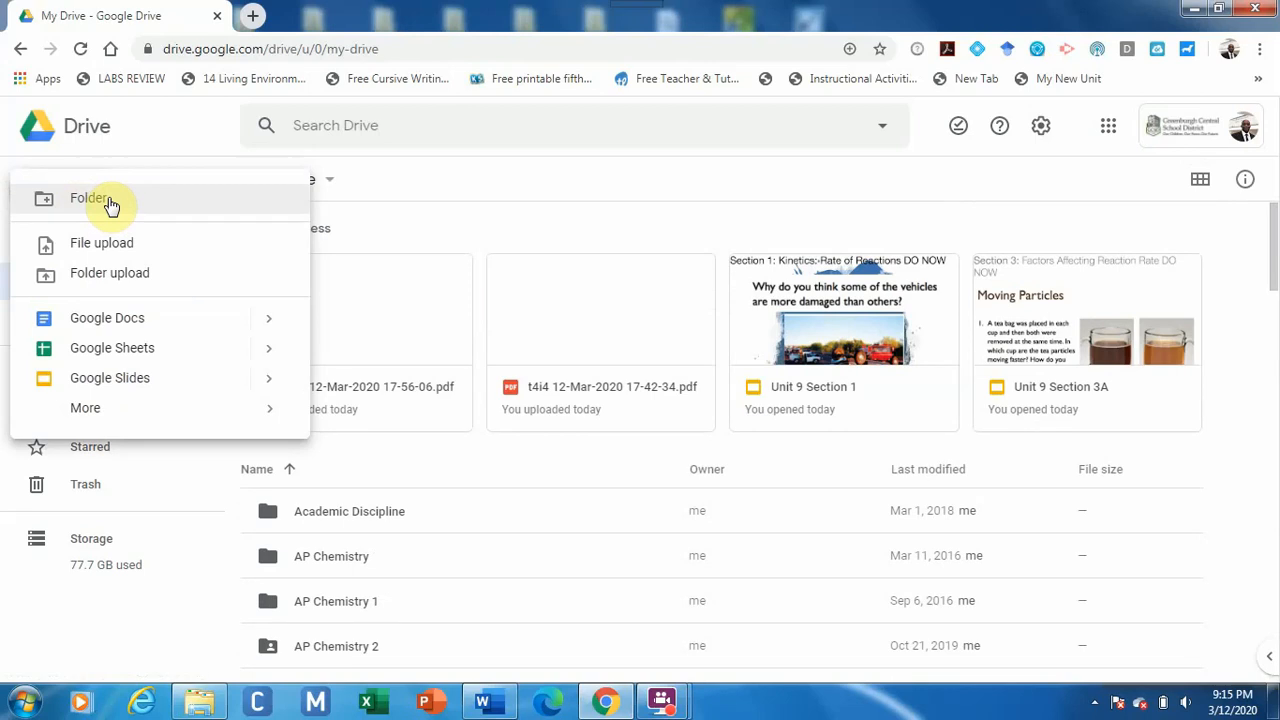
left_click(109, 201)
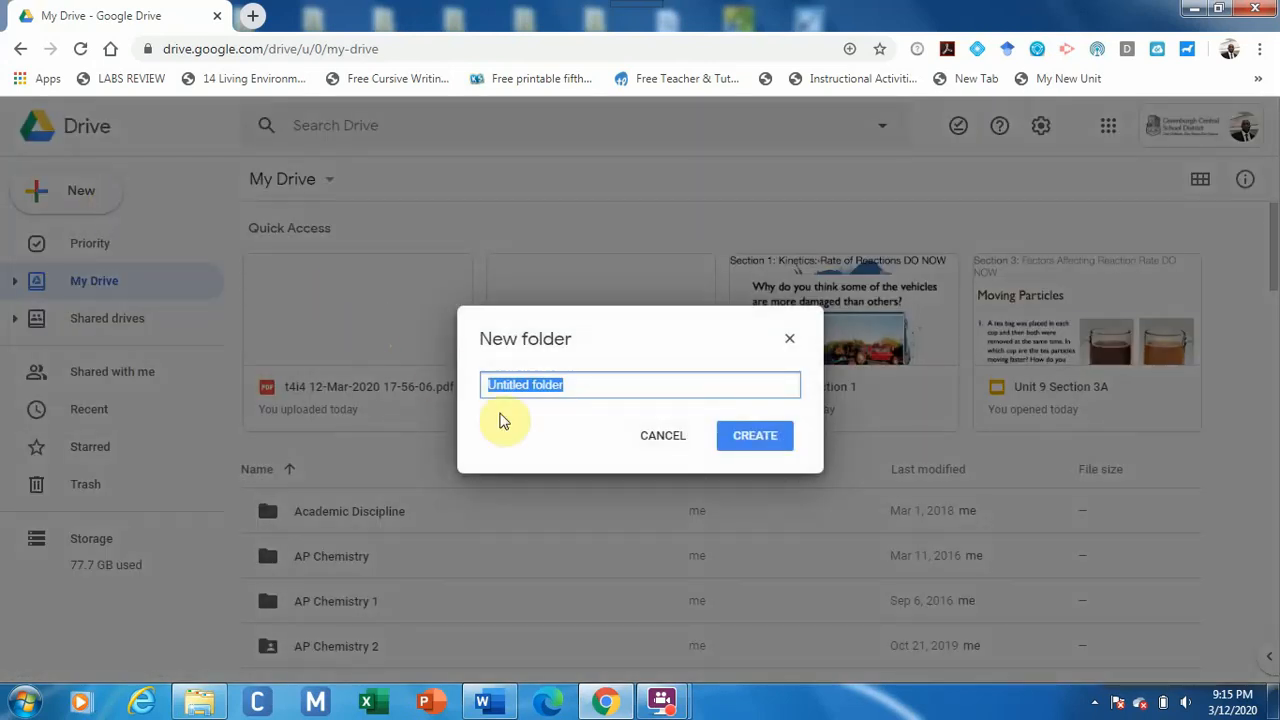
type("Tea")
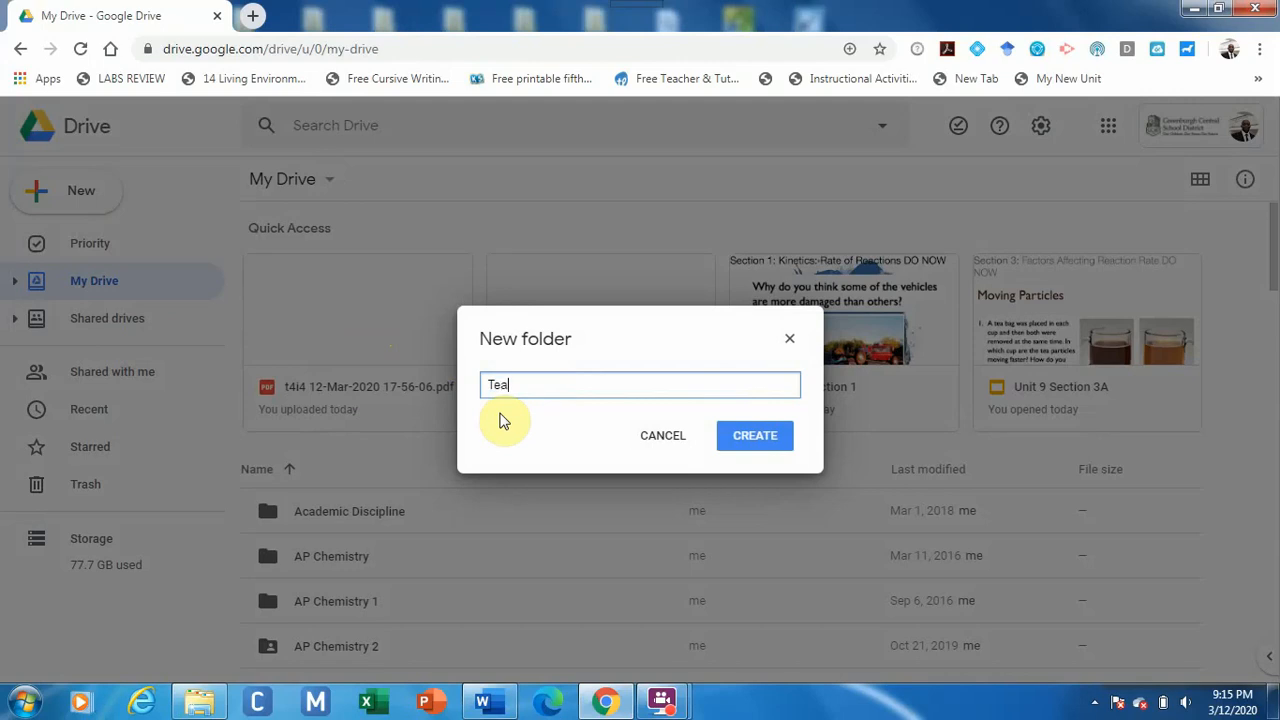
type("ching from home")
left_click(738, 443)
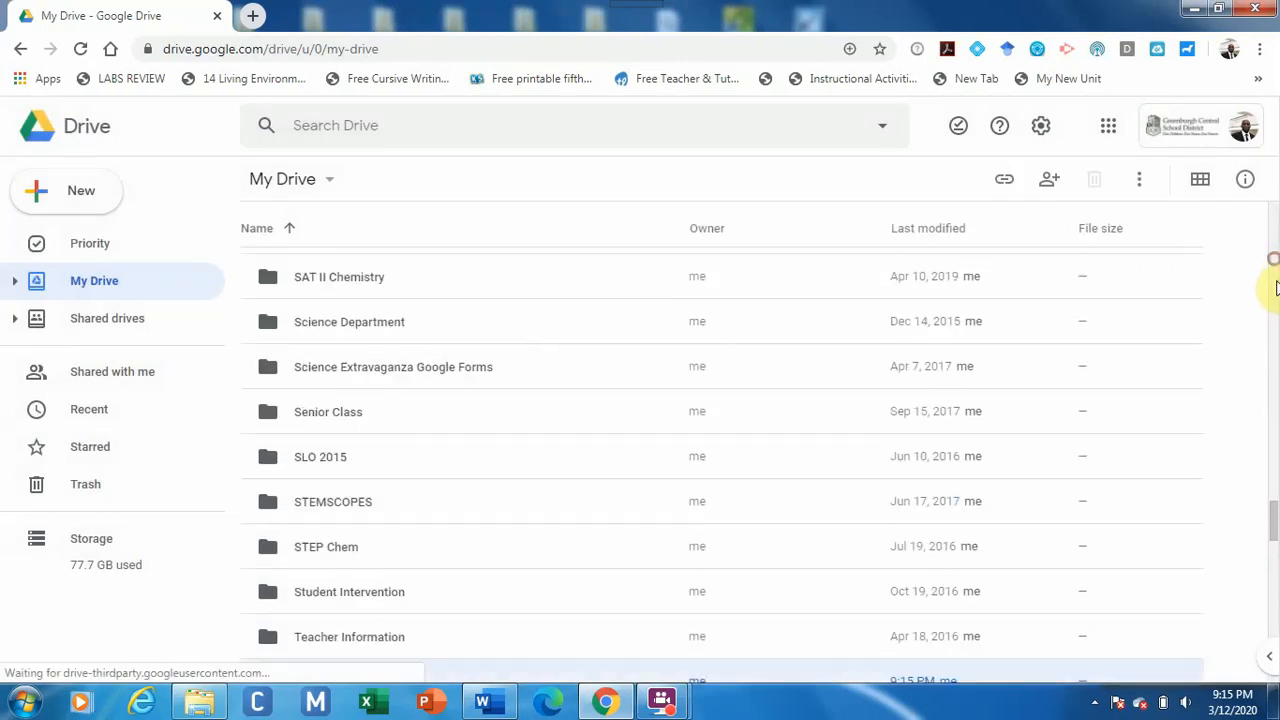
Scroll to the Teaching from home folder and open it.
scroll(1274, 290, "up", 6)
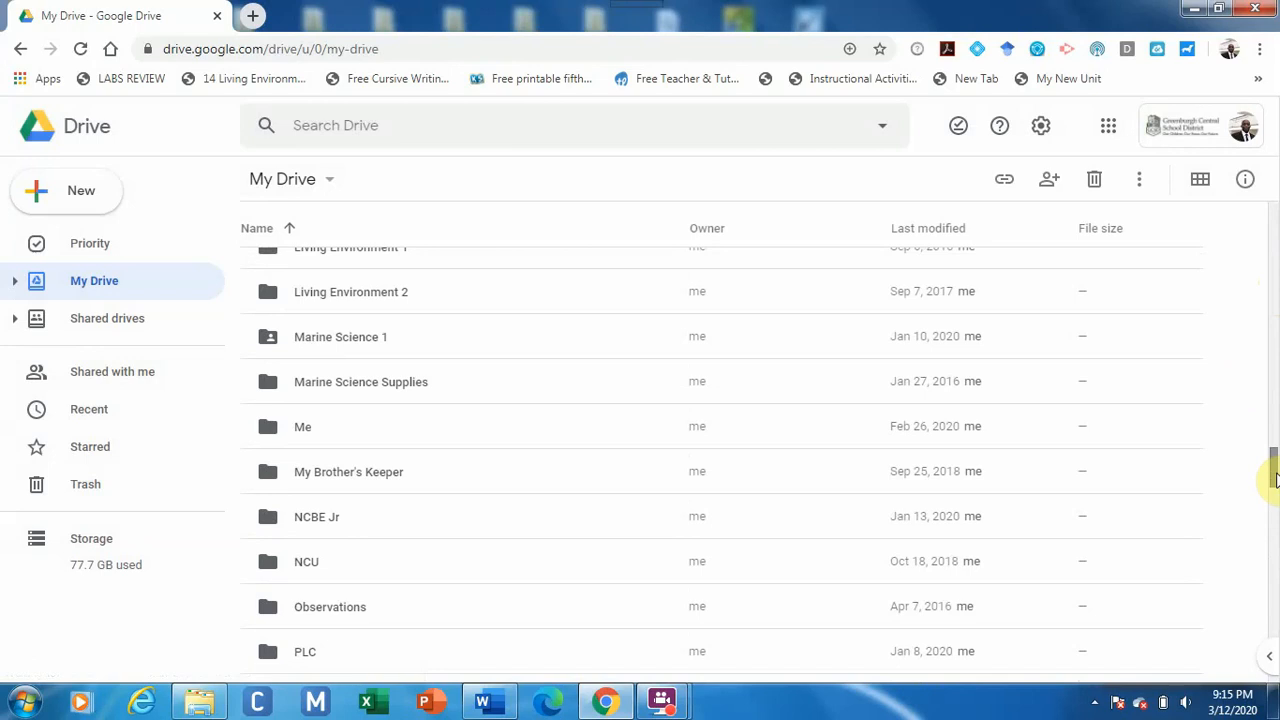
left_click_drag(1274, 480, 1274, 345)
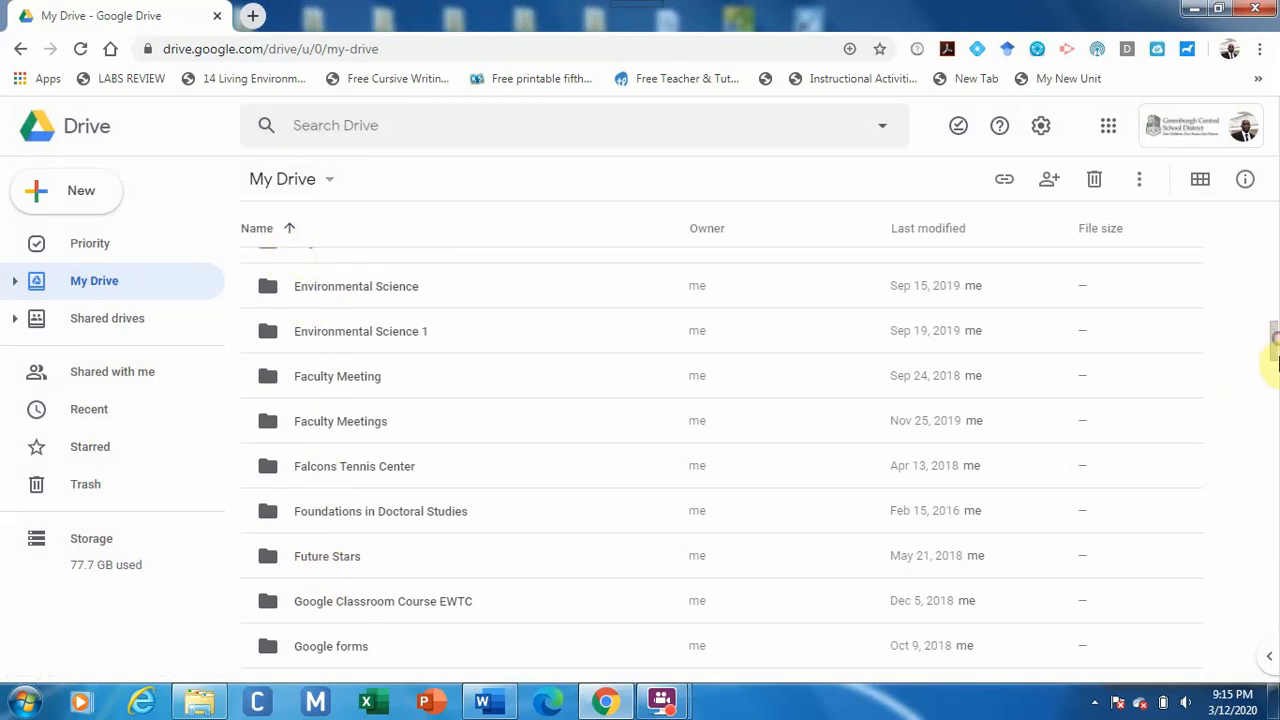
left_click_drag(1275, 345, 1275, 535)
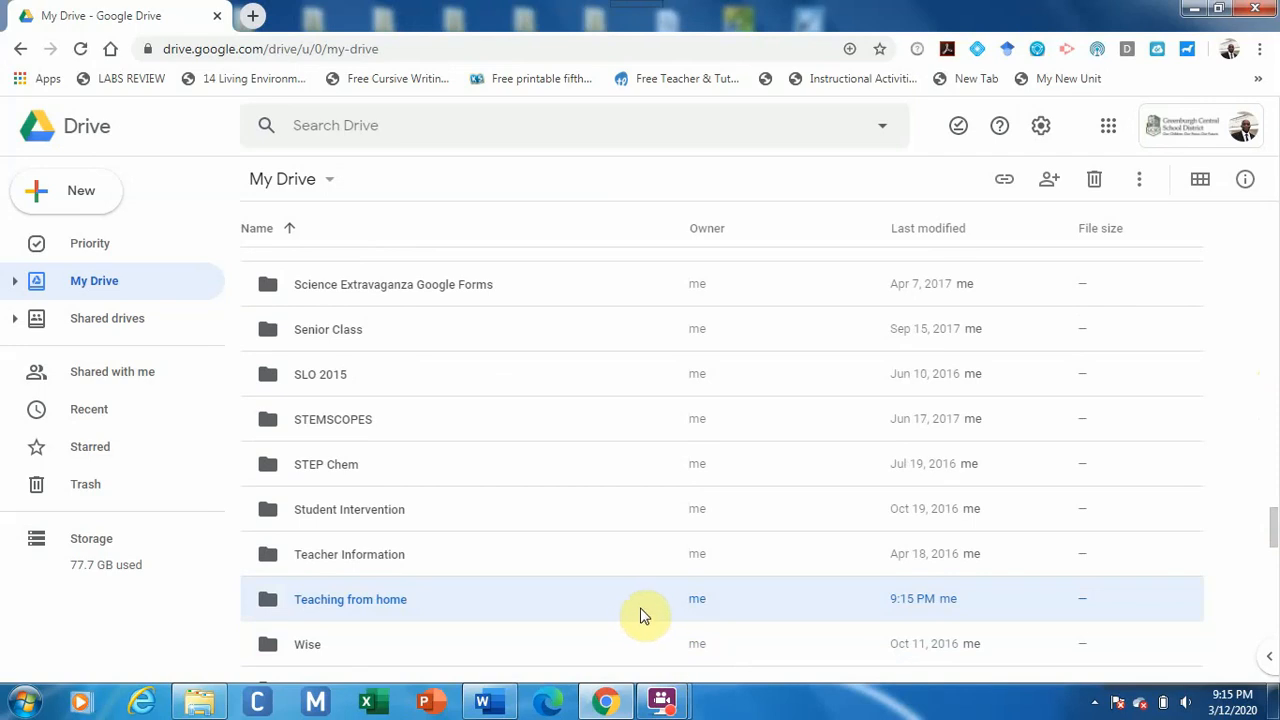
double_click(404, 603)
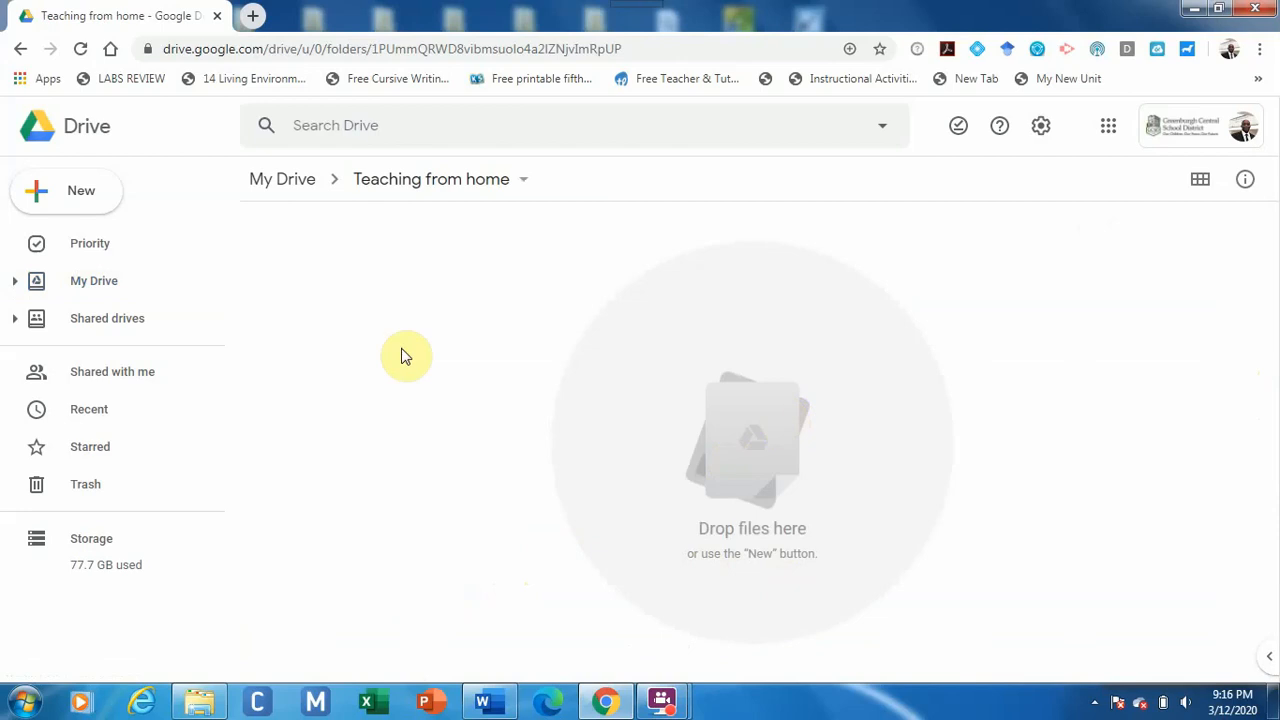
Create a new folder named 'Unit 1' inside Teaching from home.
left_click(85, 193)
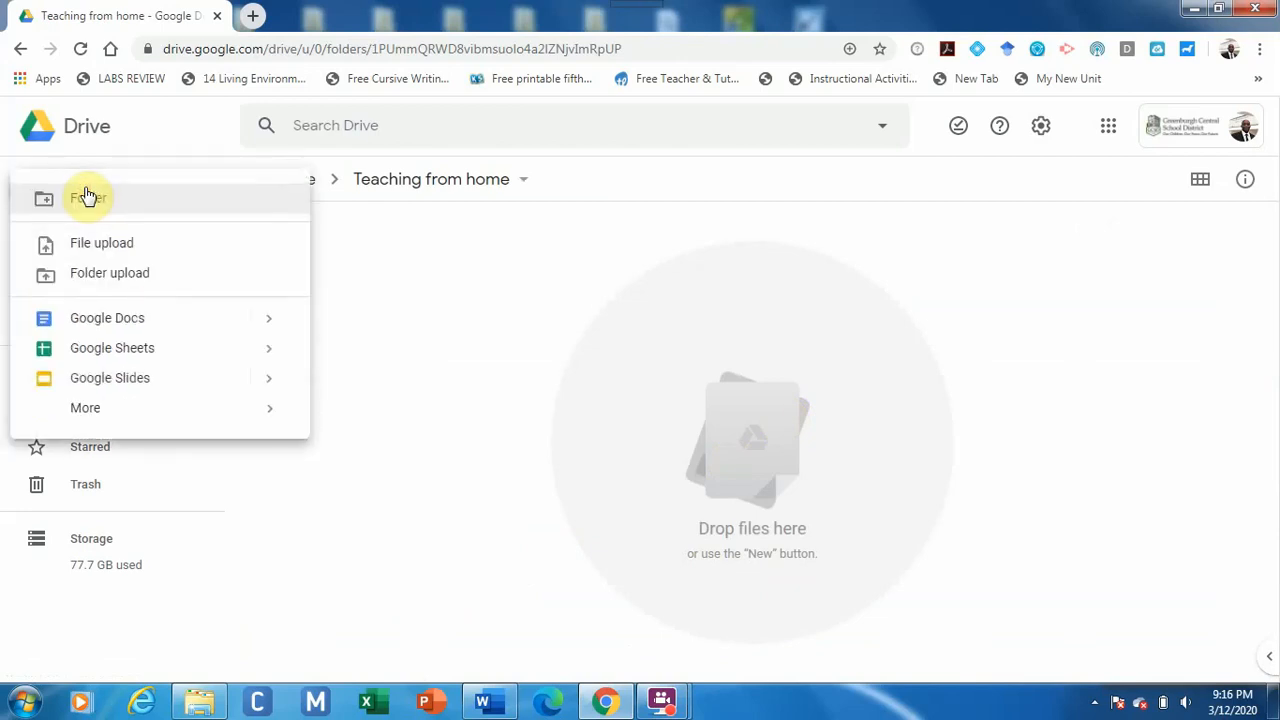
left_click(428, 346)
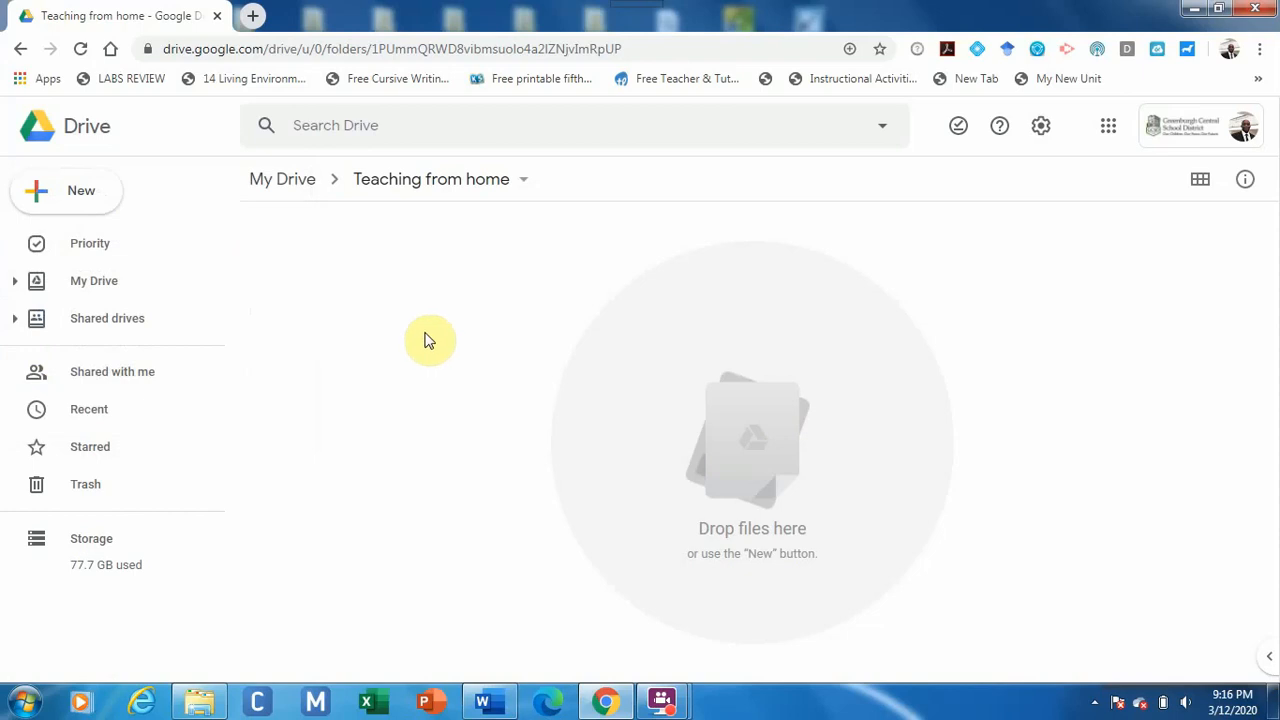
left_click(86, 197)
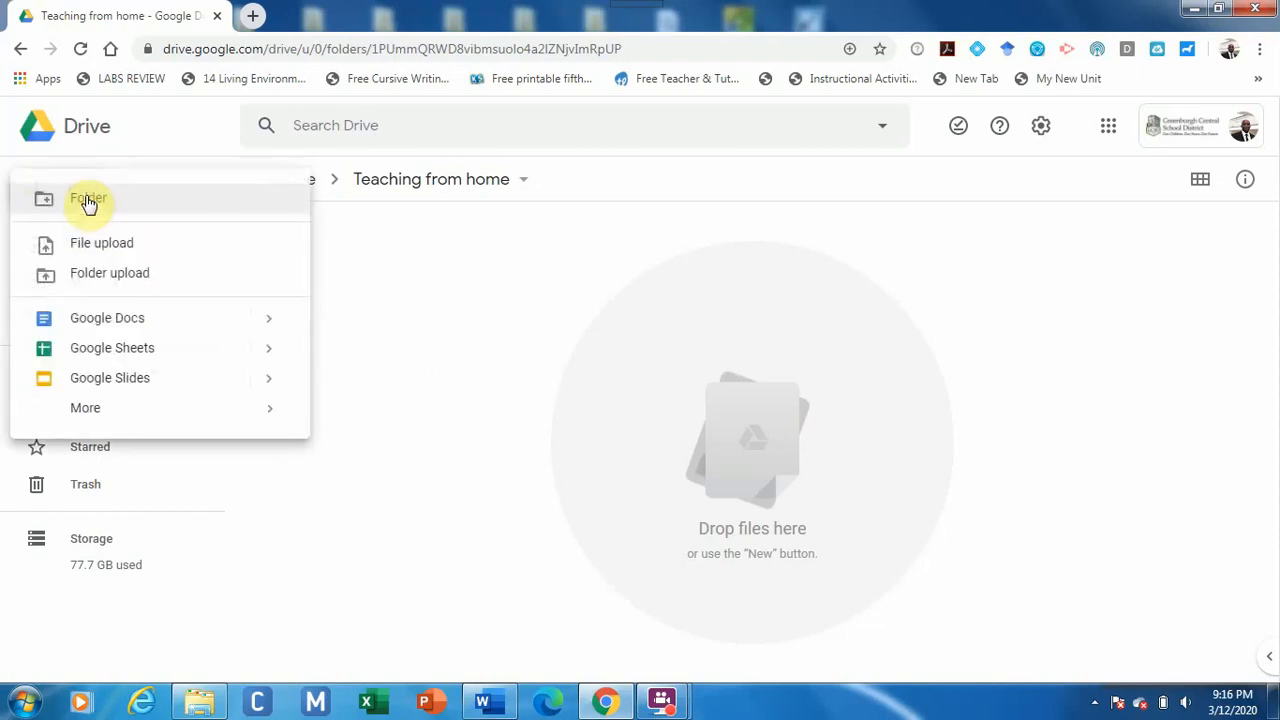
left_click(94, 207)
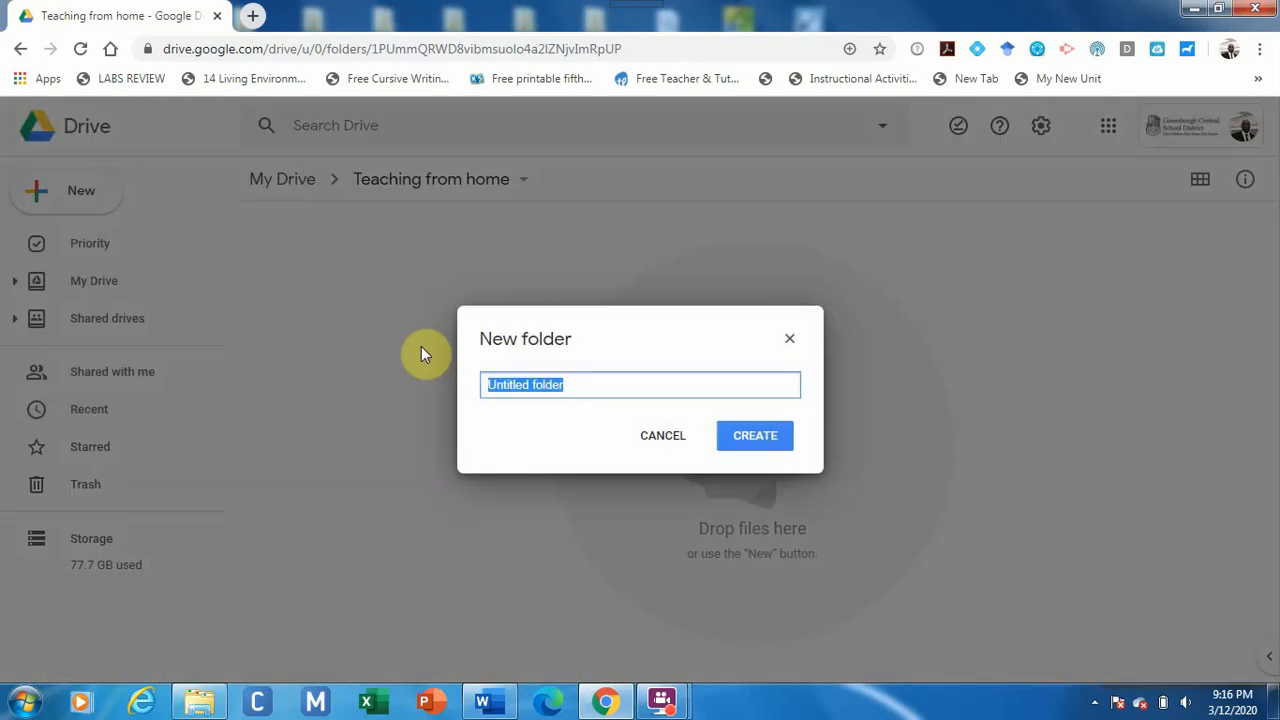
type("Unit 1")
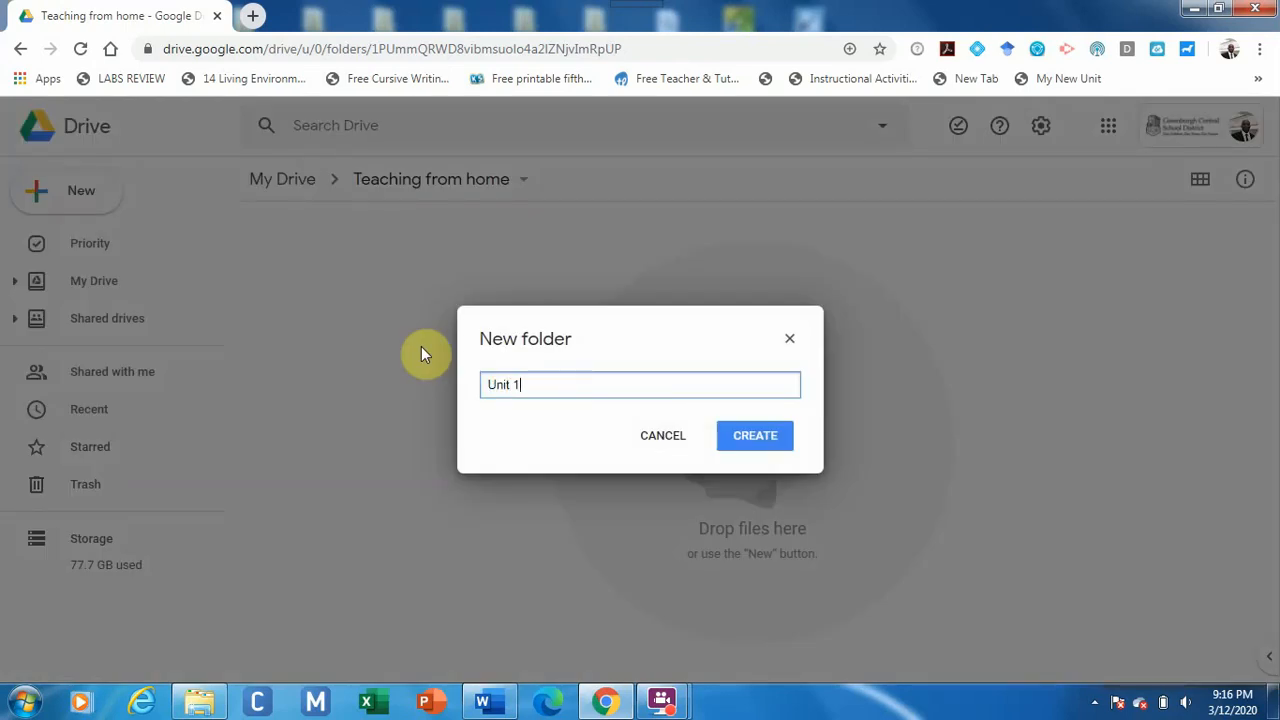
left_click(750, 440)
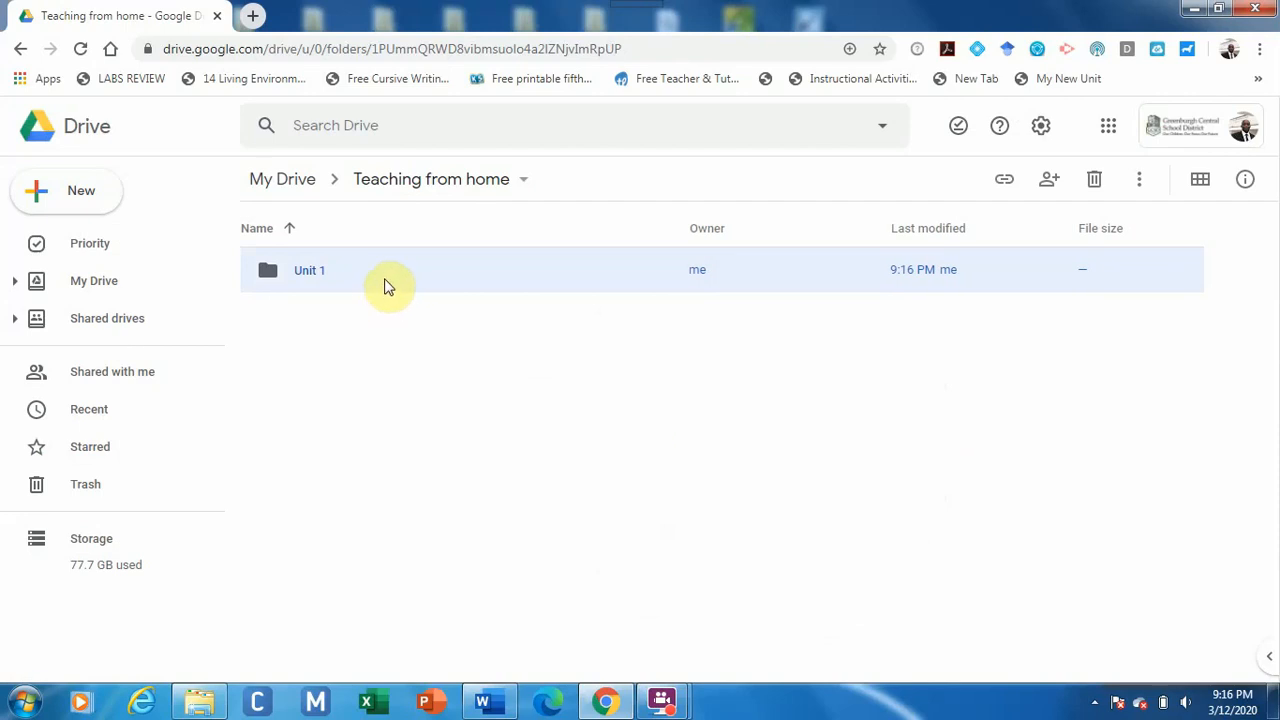
Open the Unit 1 folder.
double_click(388, 287)
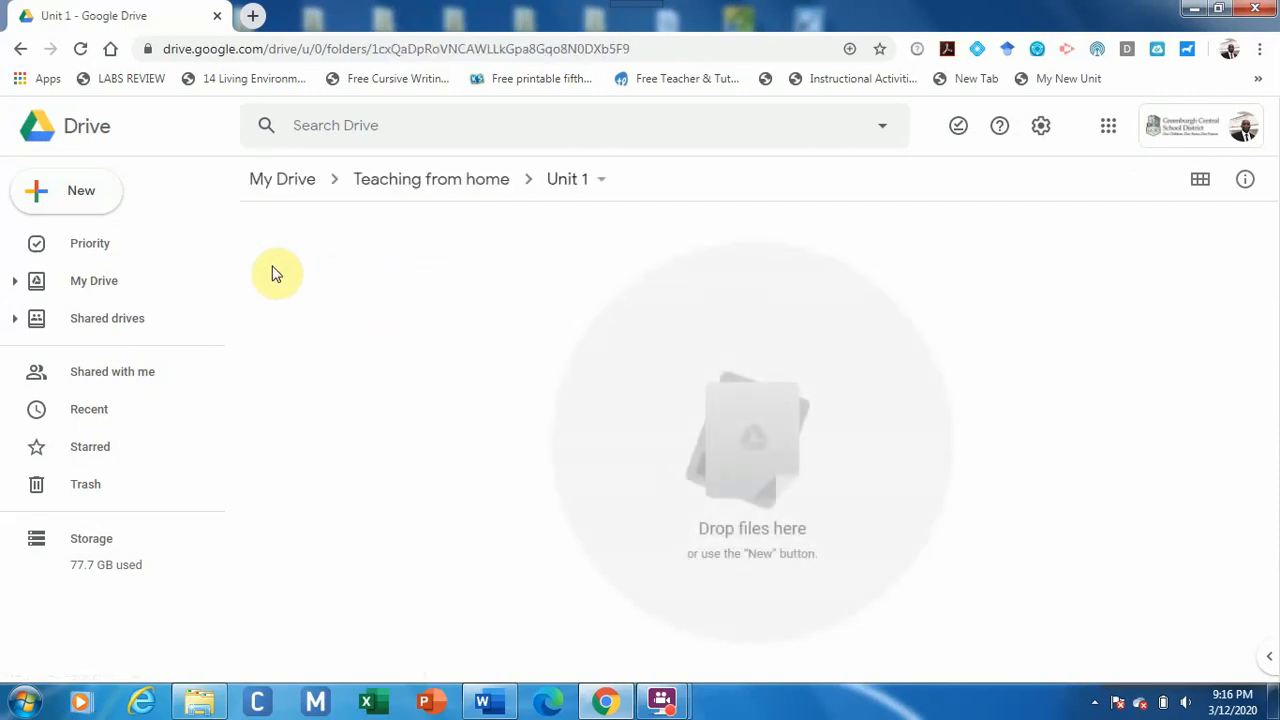
left_click(498, 190)
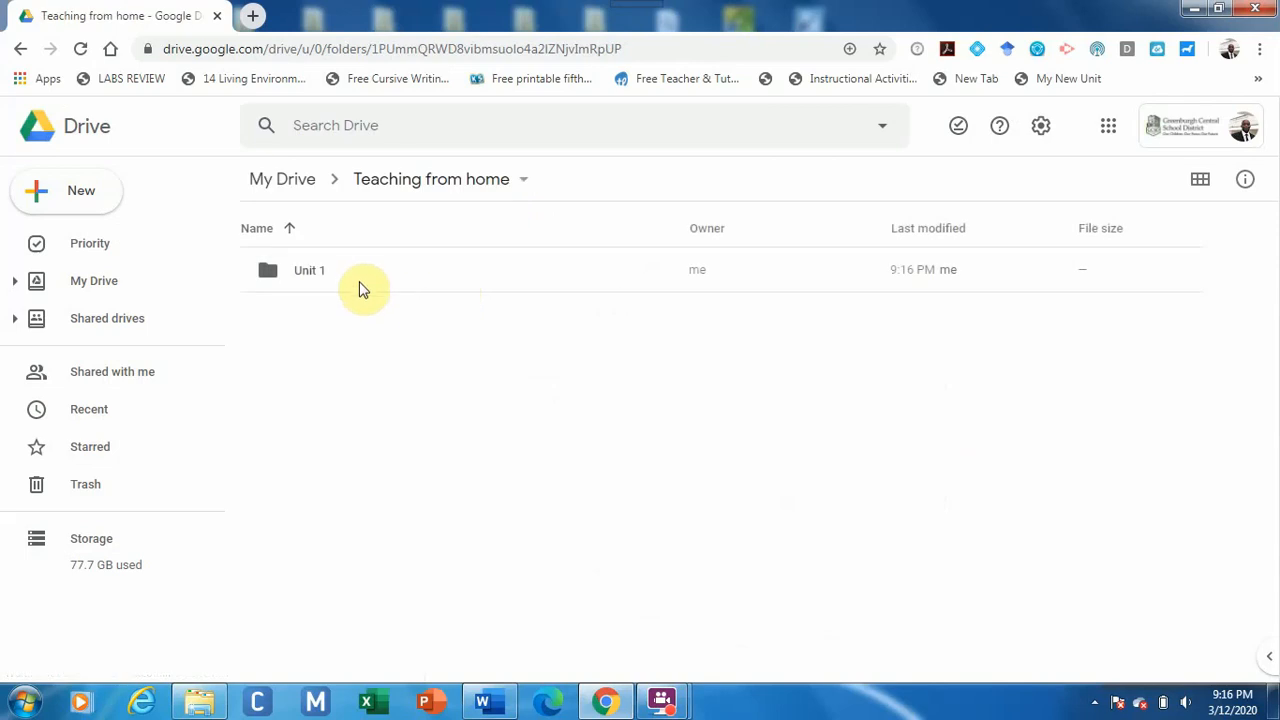
double_click(362, 286)
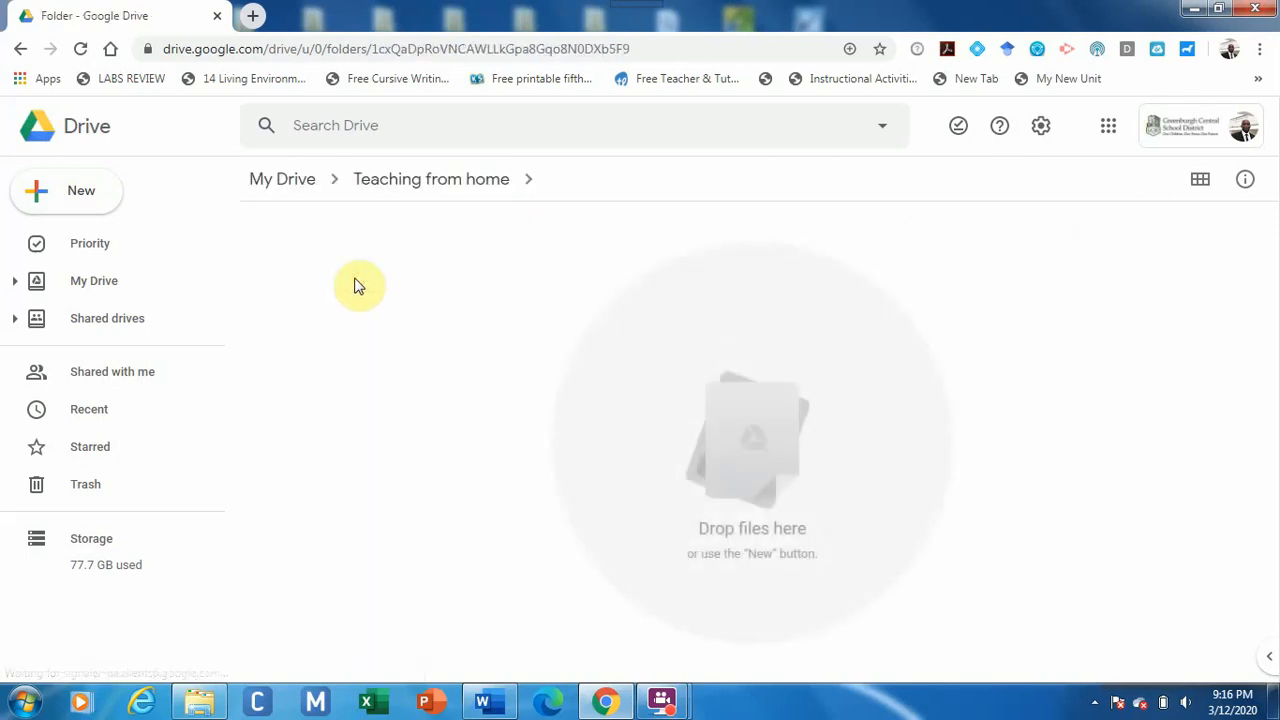
Make a folder named 'Lesson 1' inside Unit 1 and open it.
left_click(78, 196)
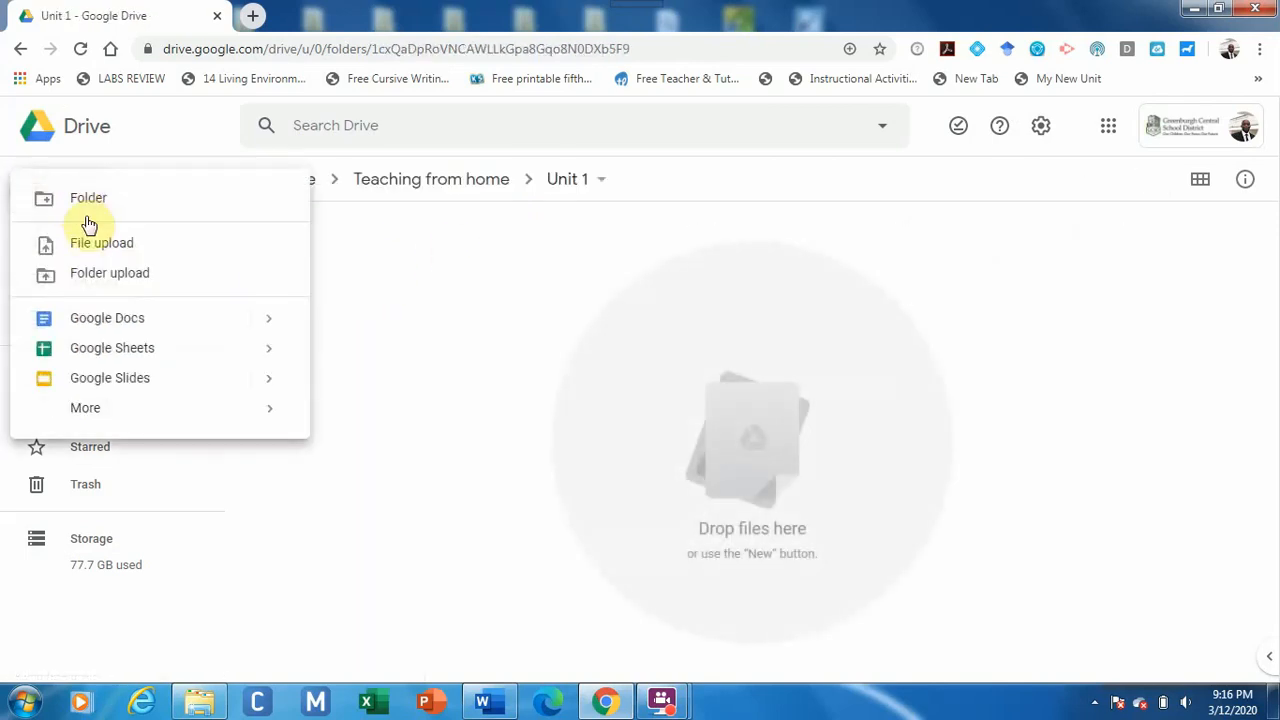
left_click(88, 208)
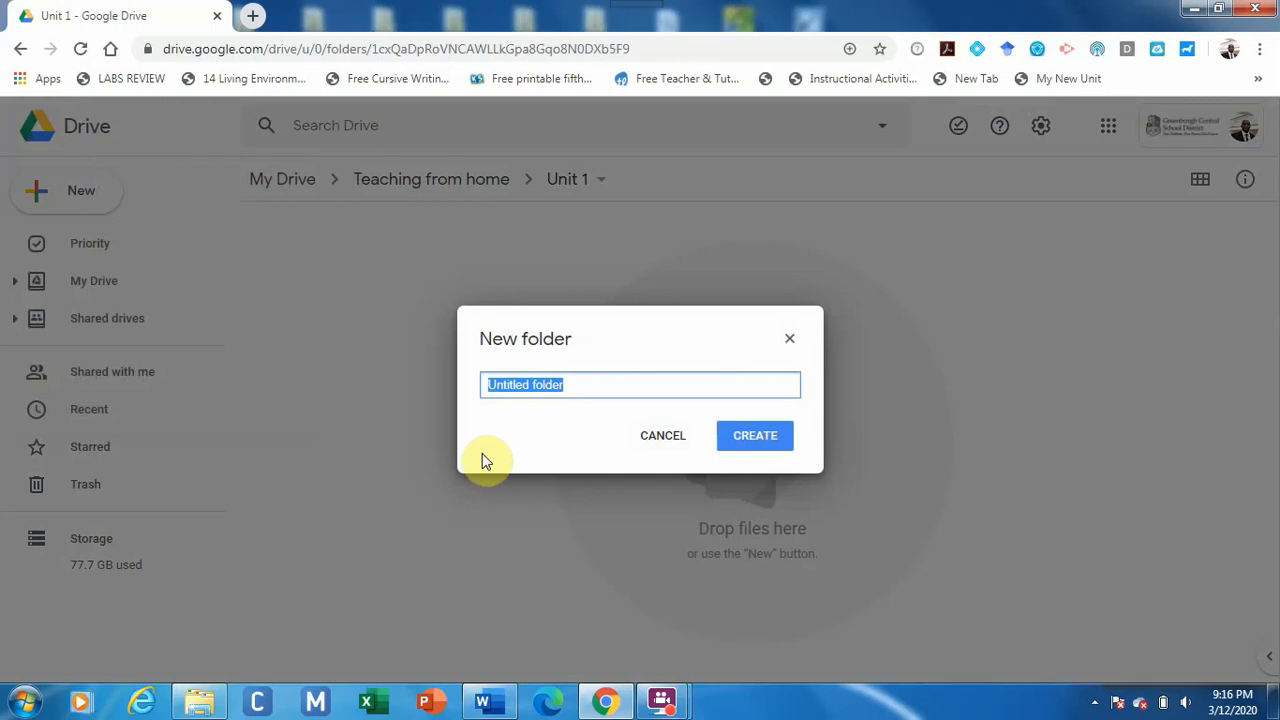
type("Lesson 1")
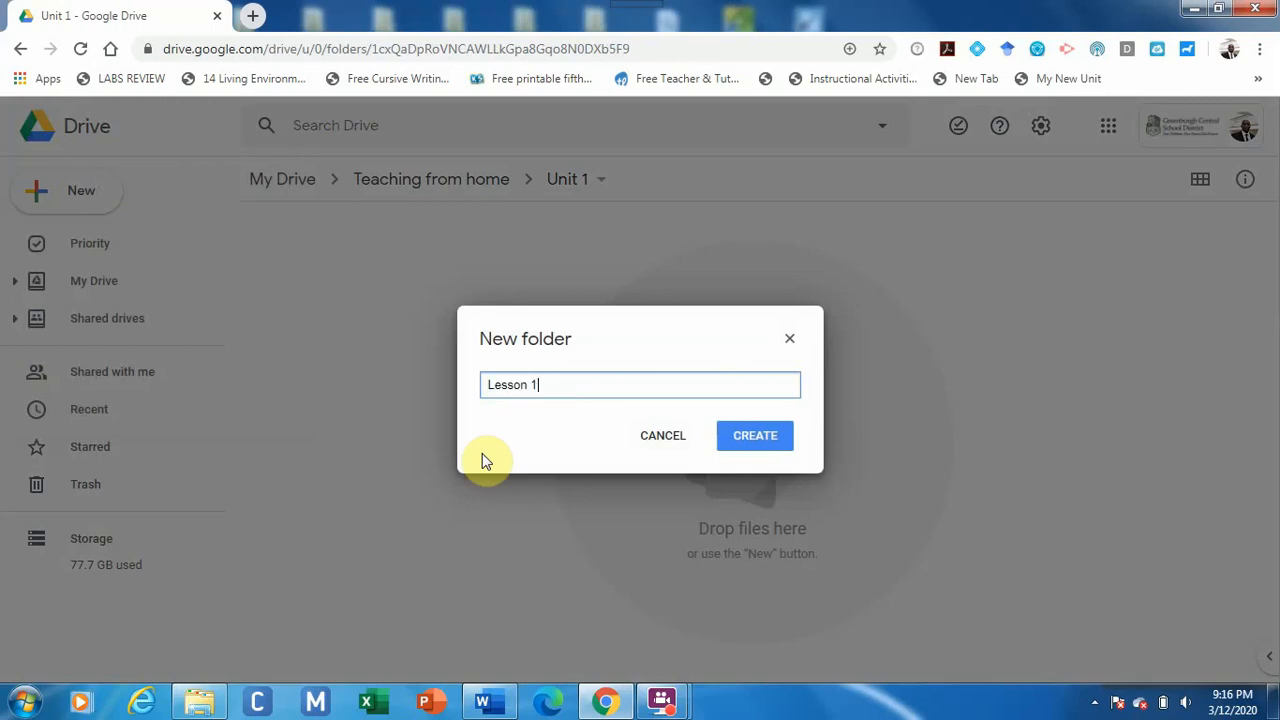
left_click(740, 438)
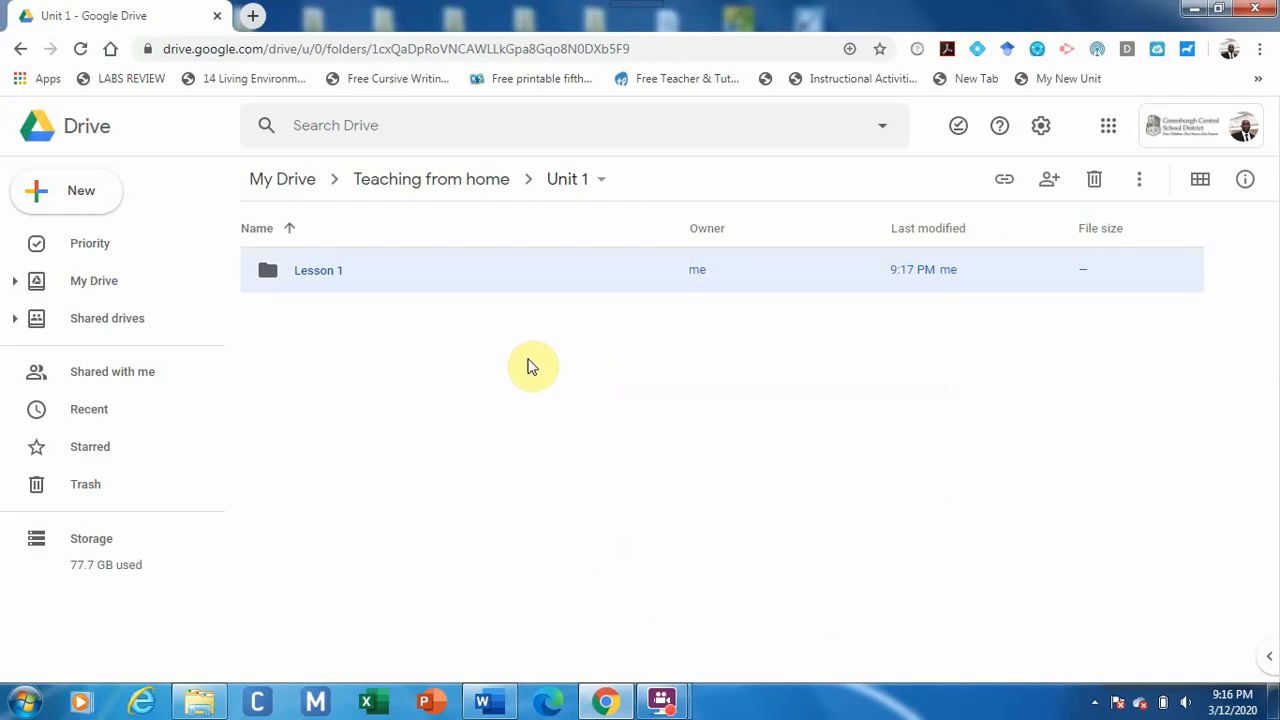
double_click(378, 285)
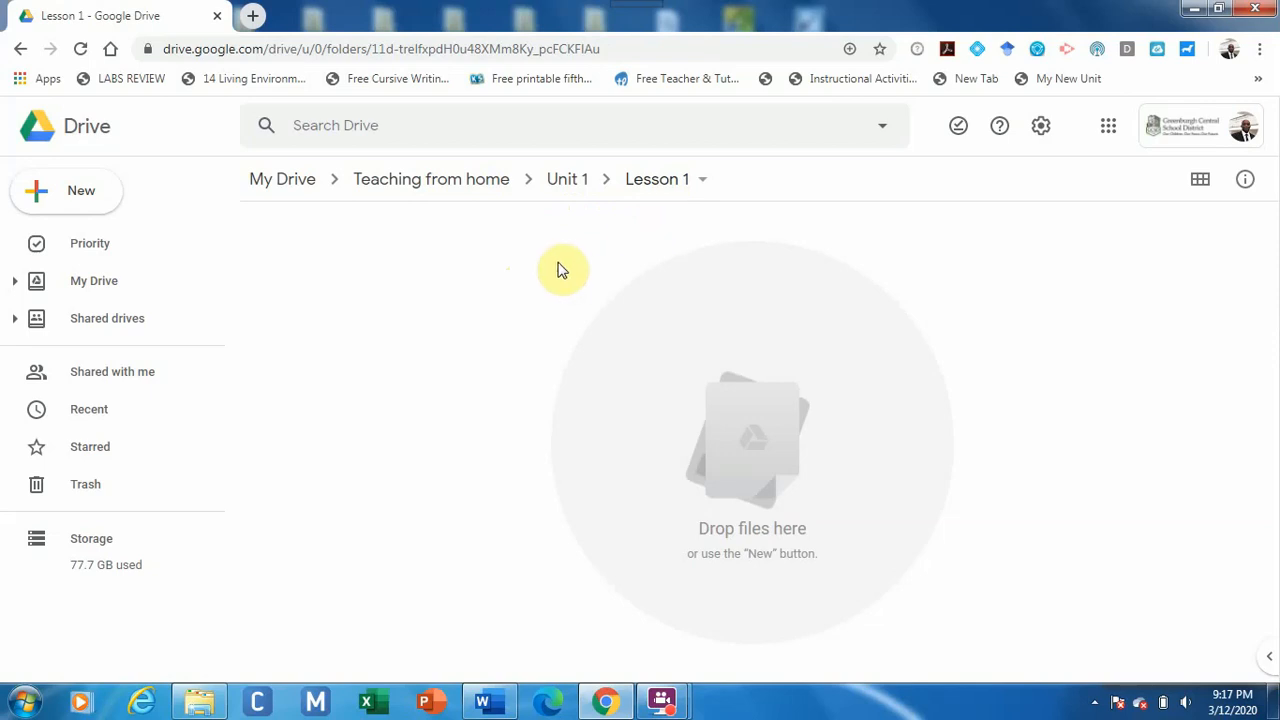
Create a blank Google Docs document in the Lesson 1 folder.
left_click(71, 189)
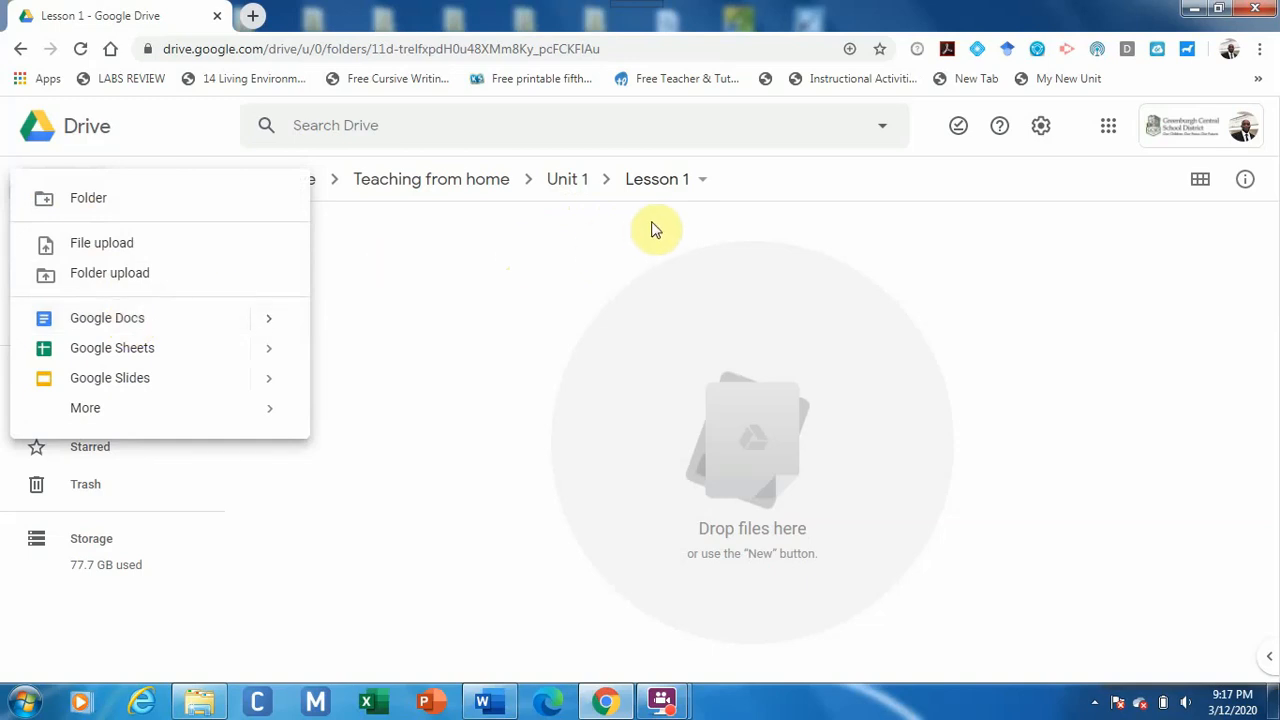
left_click(181, 320)
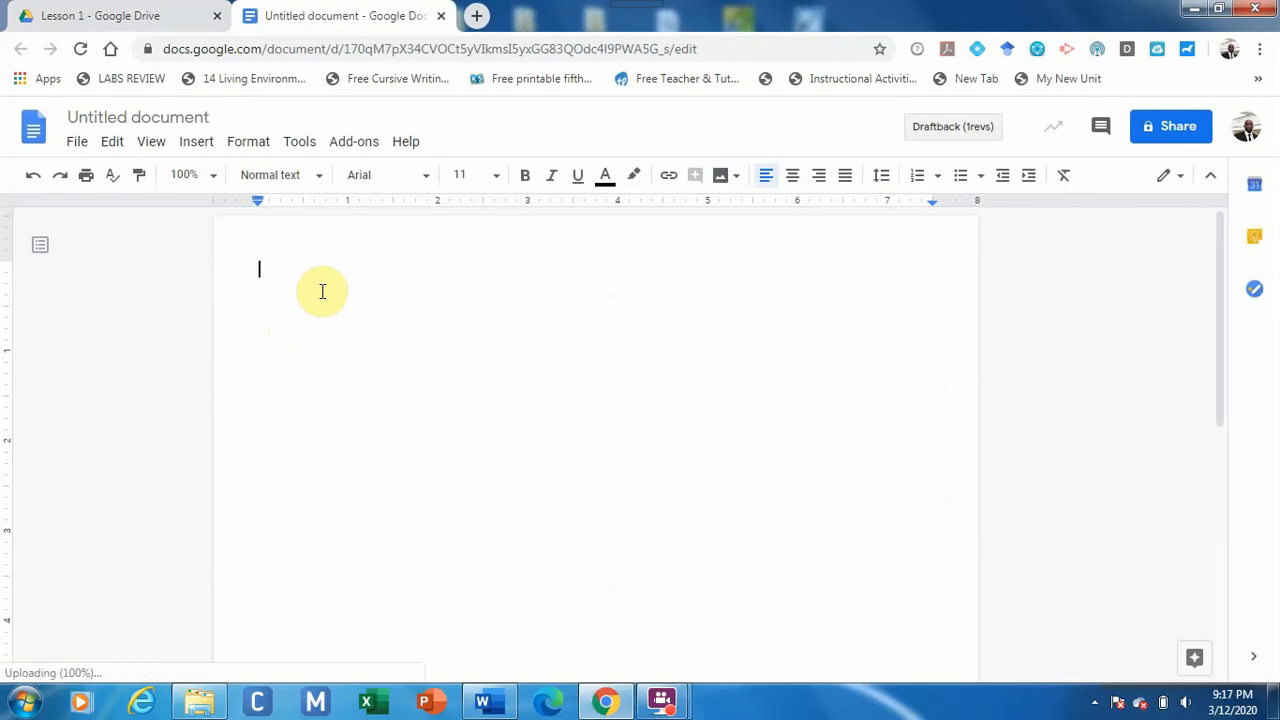
Type the heading 'Lesson 1' and start numbered question 1, 'How to get into Google Drive'.
type("Lesson 1")
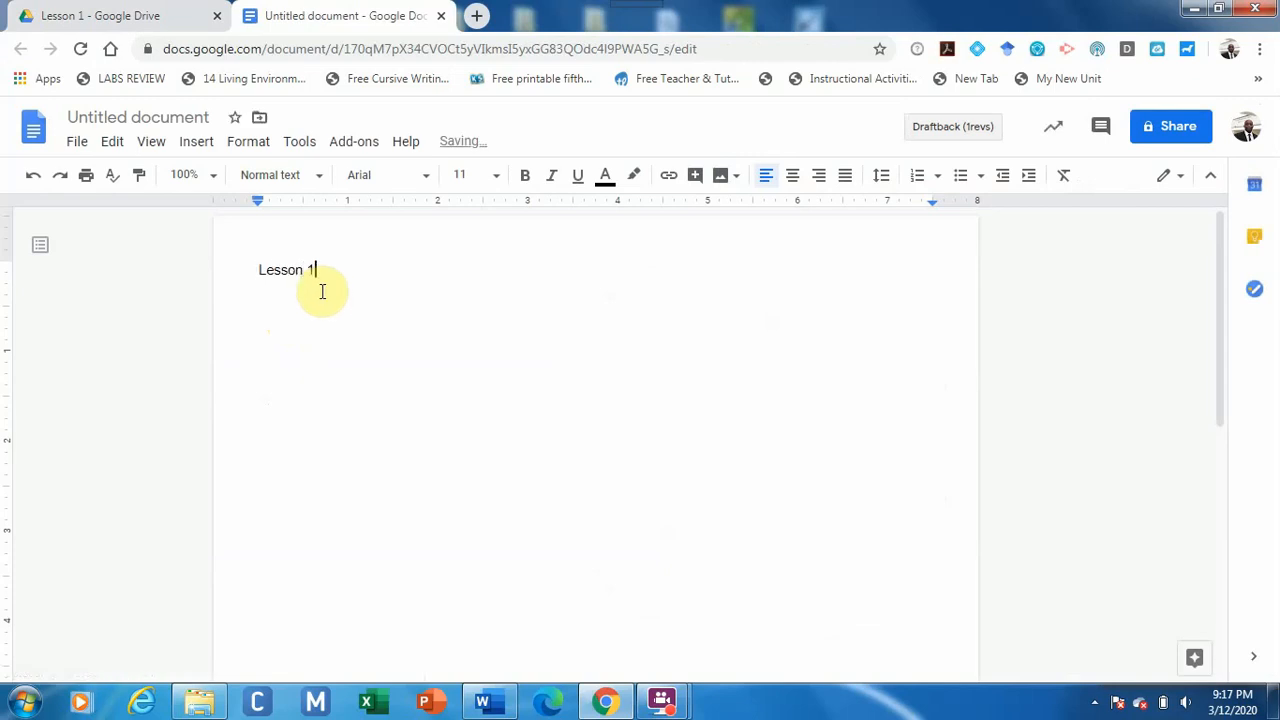
key("Return")
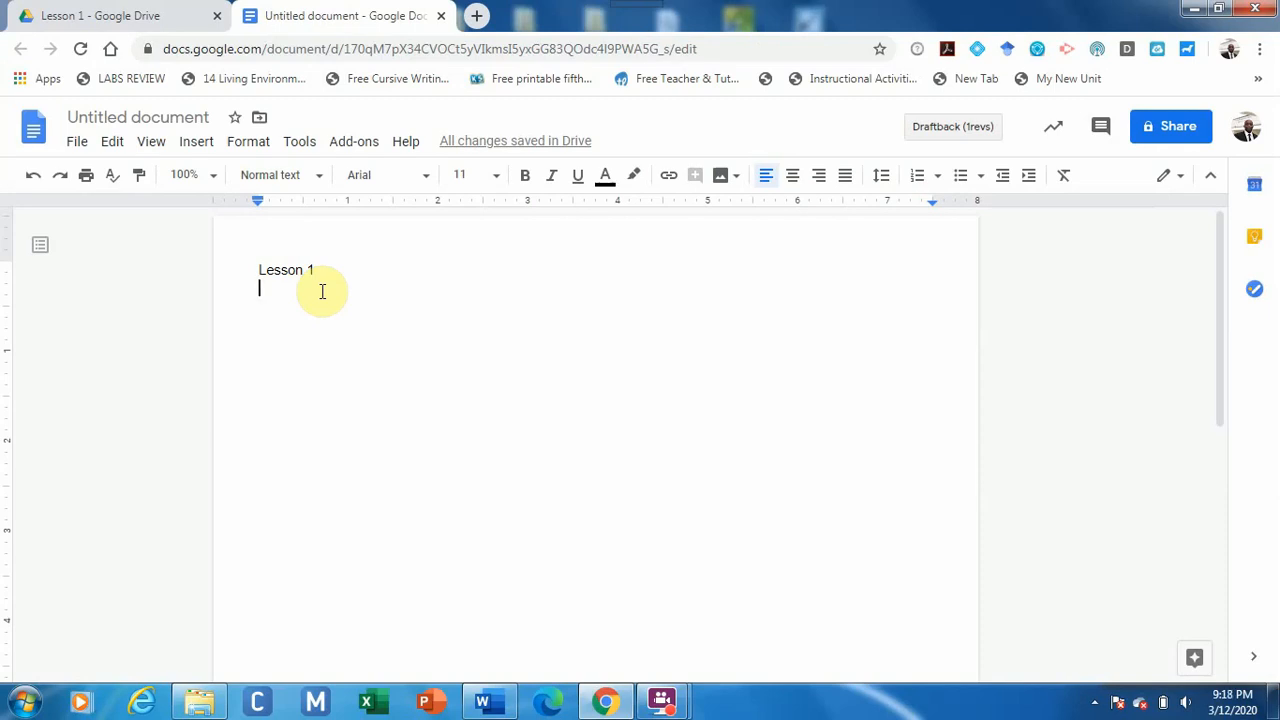
type("H")
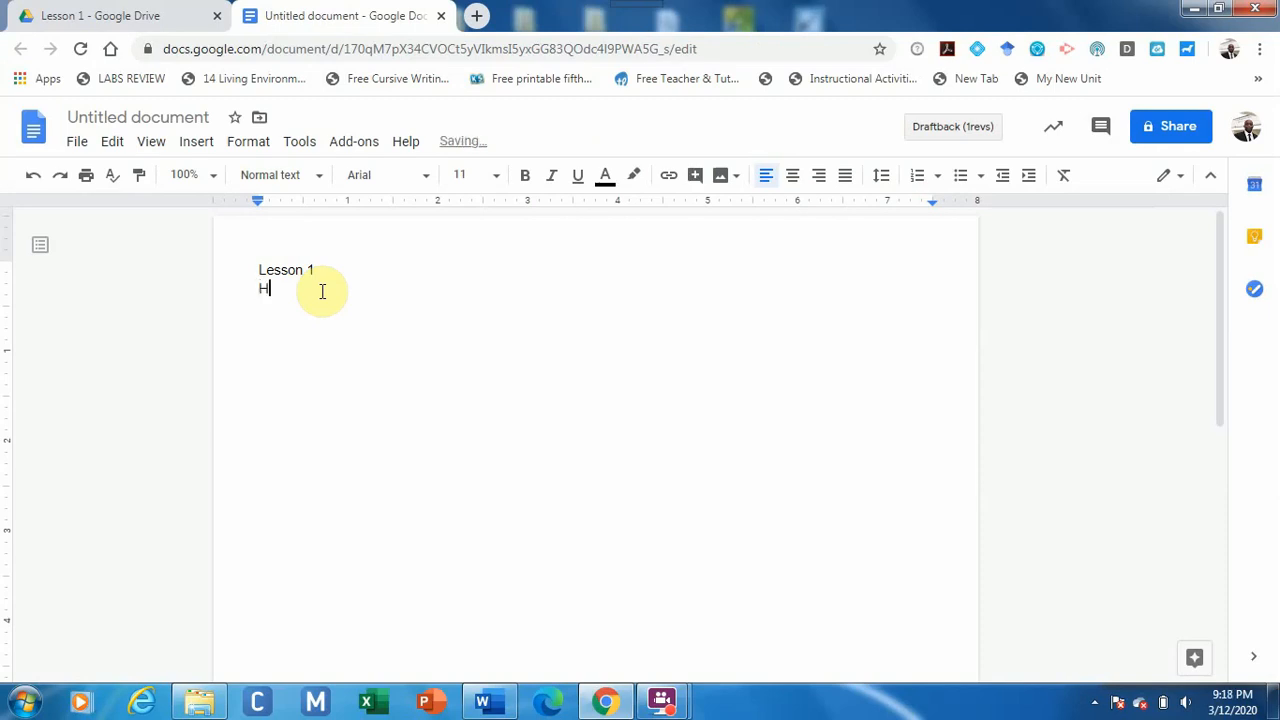
type("ow")
key("BackSpace")
key("BackSpace")
key("BackSpace")
type("1. How ")
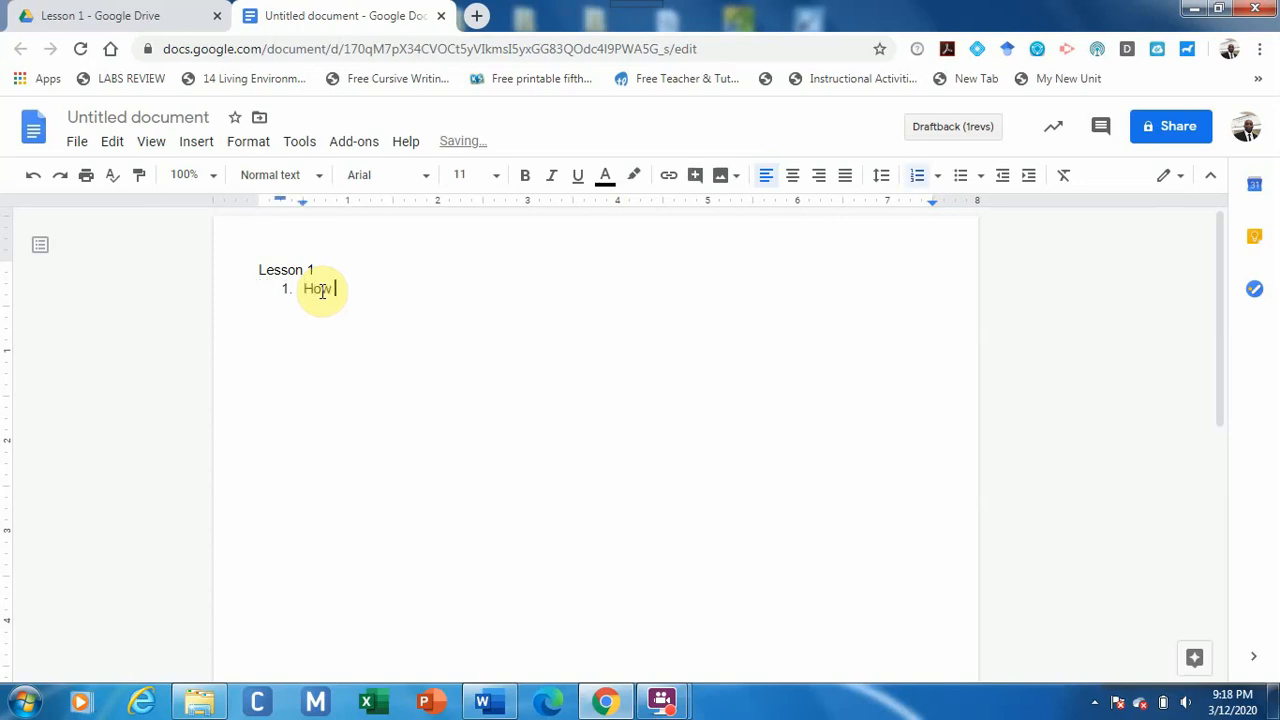
type("to get into Google ")
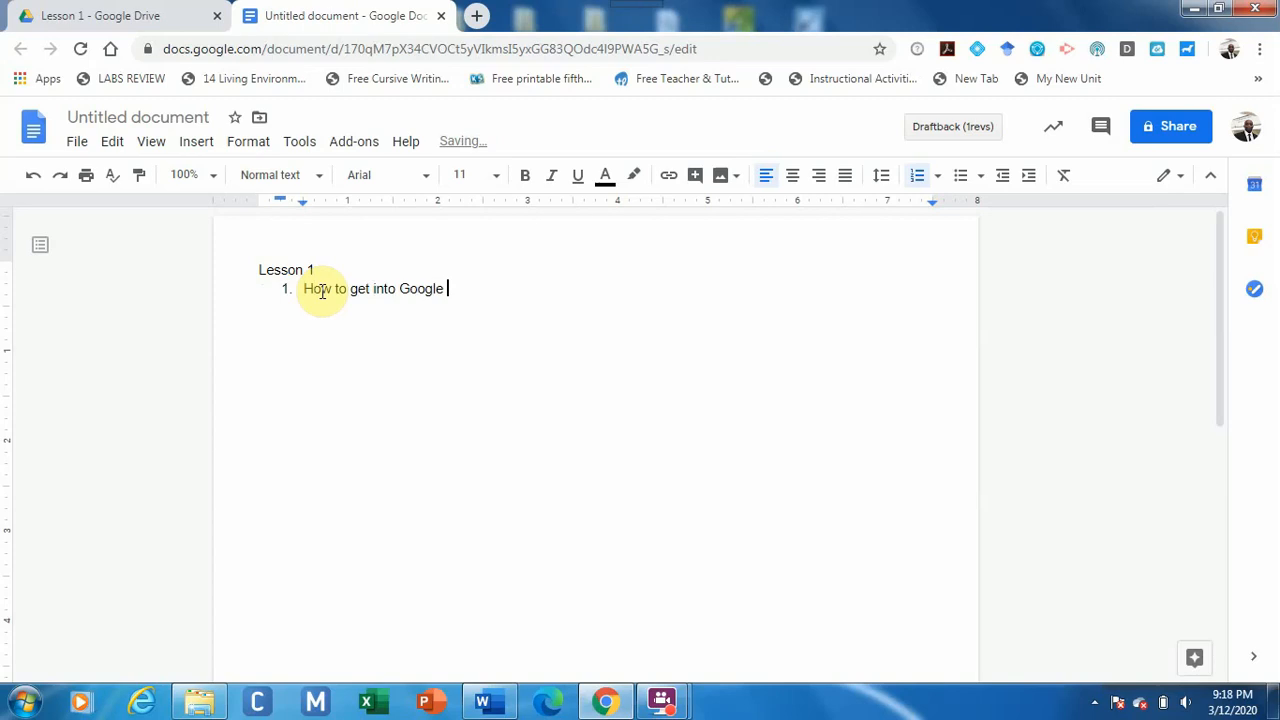
type("Drive")
Finish the question with '. Sequence the steps.' and add an unnumbered line below it.
left_click(488, 292)
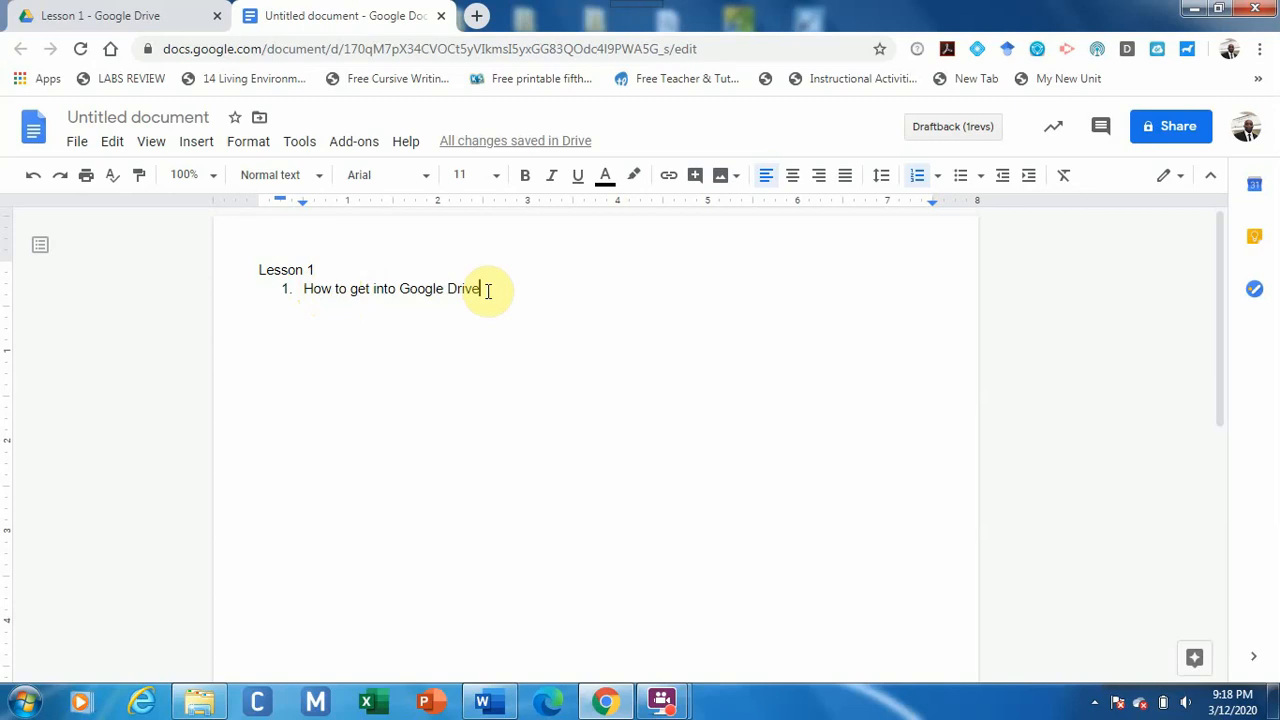
type(". Se")
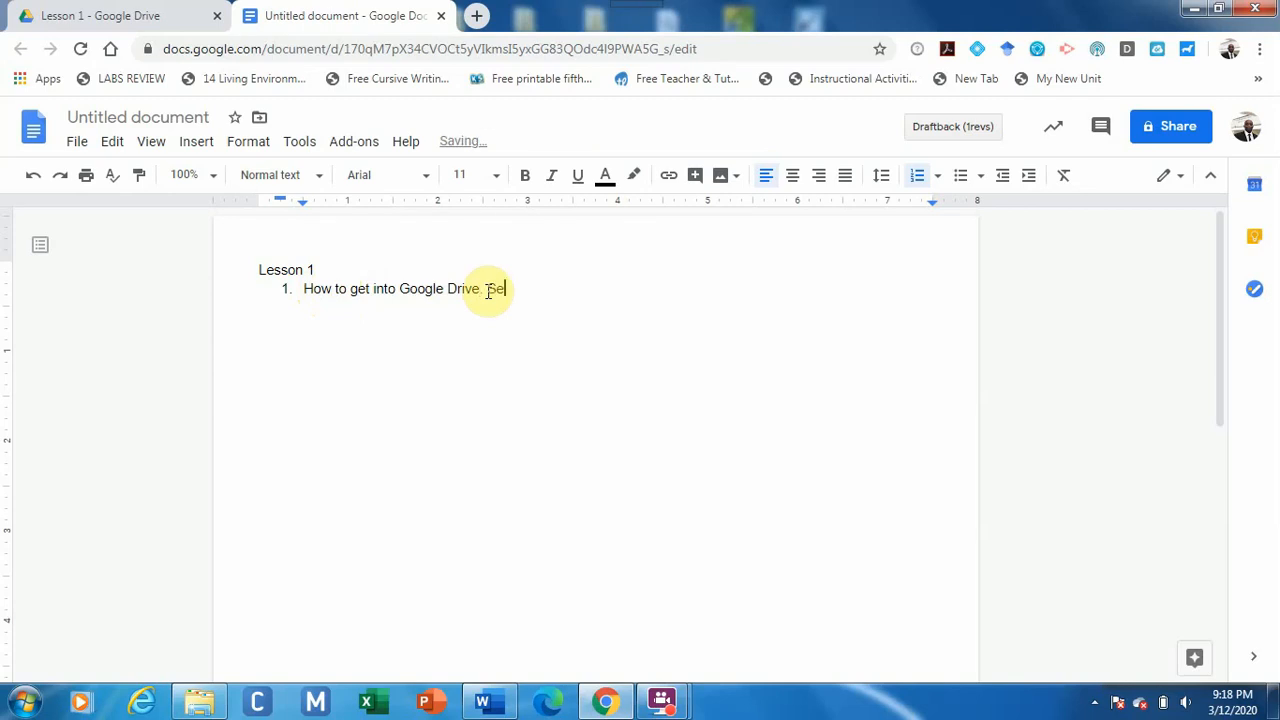
type("quence the steps.")
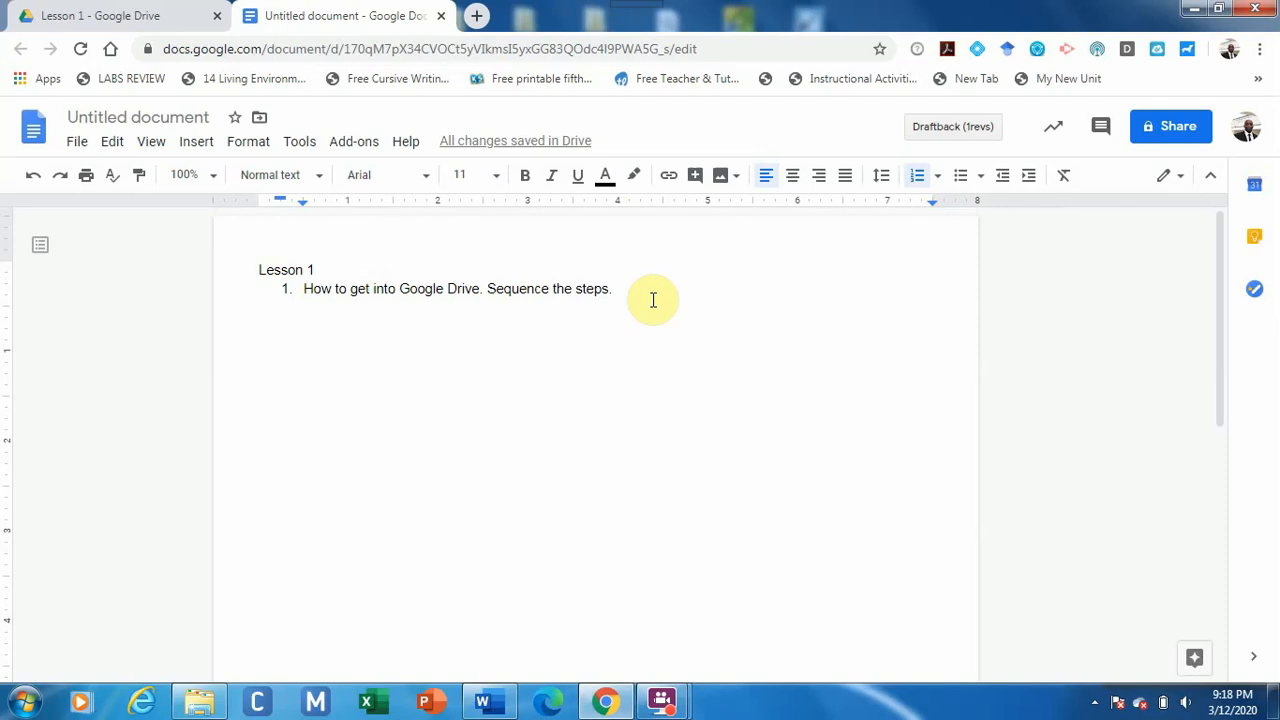
key("Return")
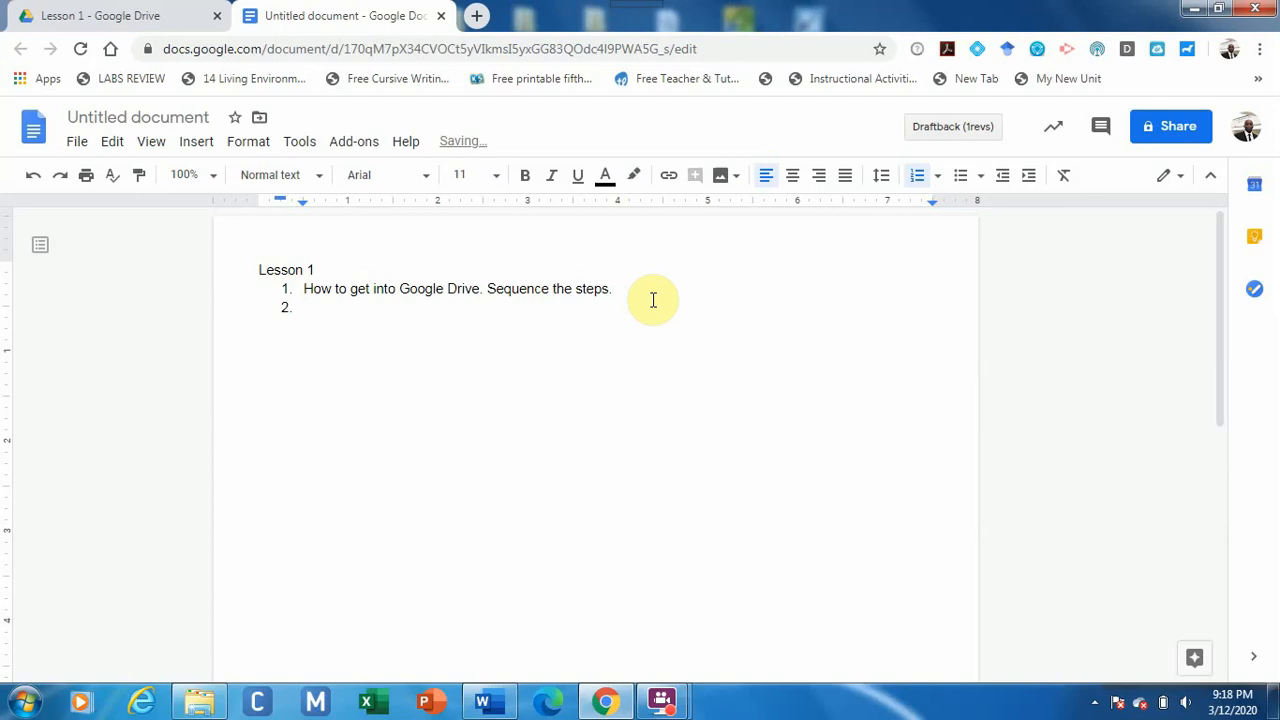
key("BackSpace")
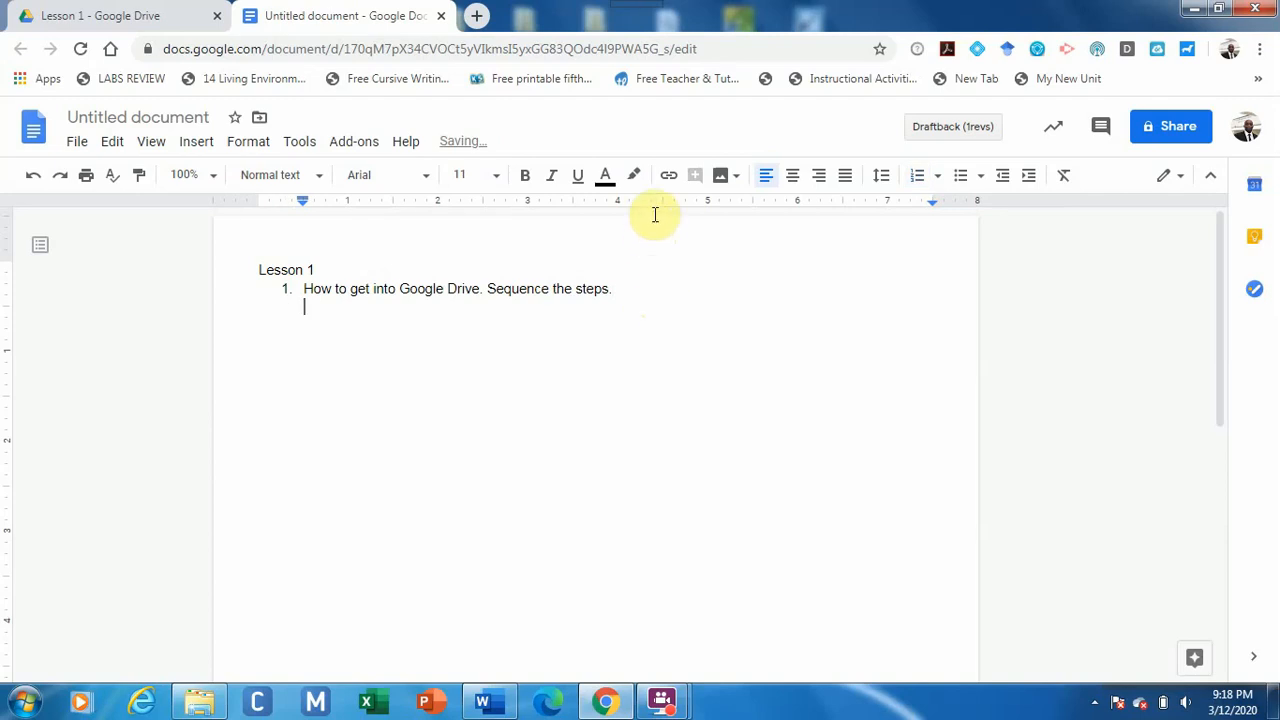
left_click(612, 184)
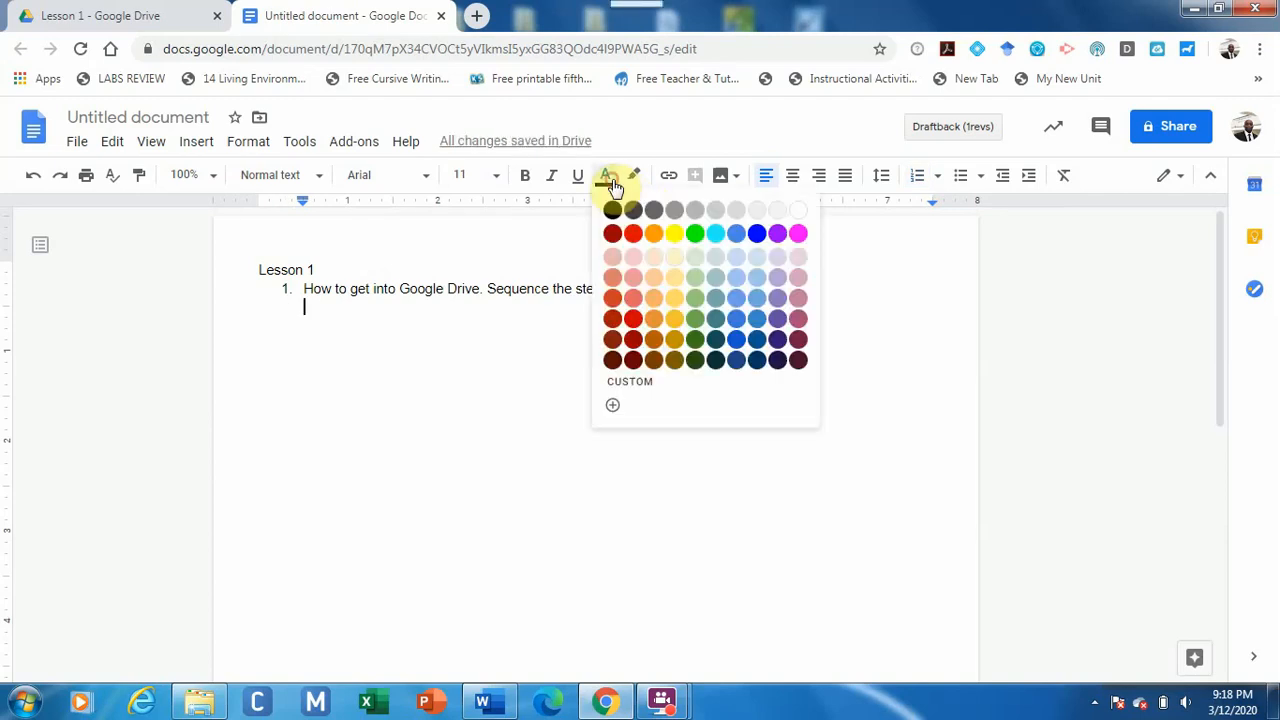
left_click(633, 230)
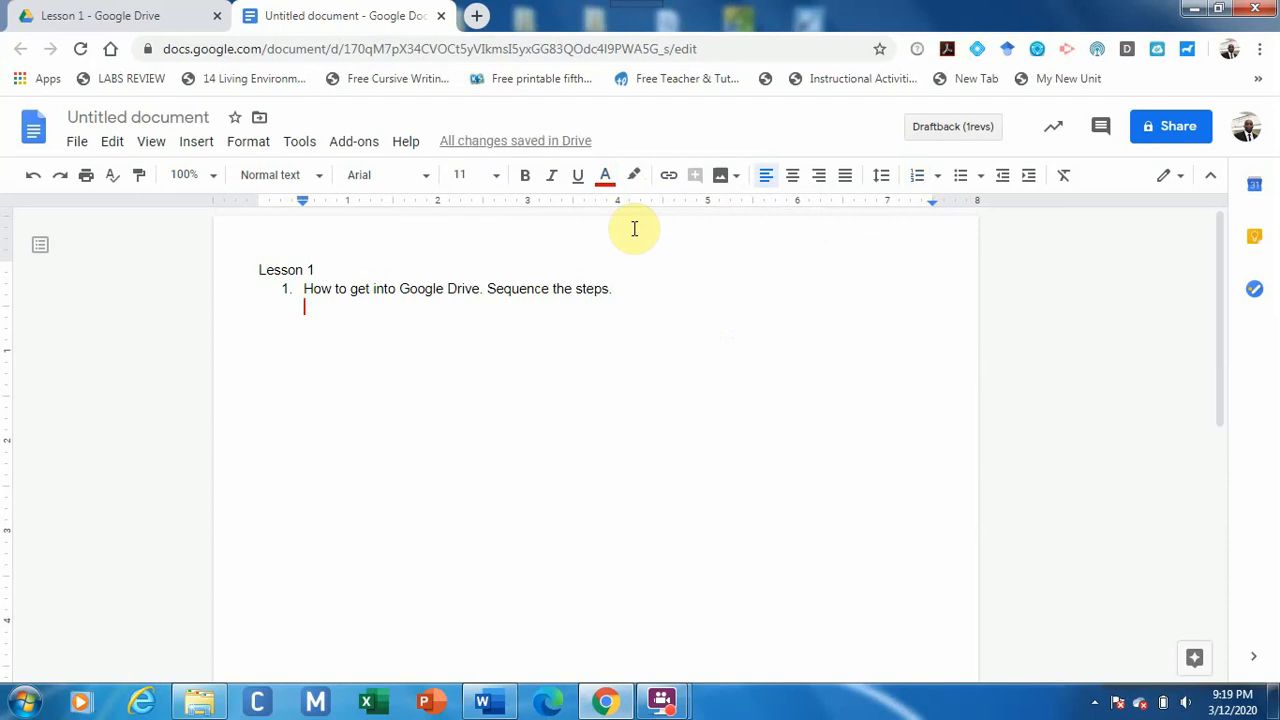
type("Do")
key("BackSpace")
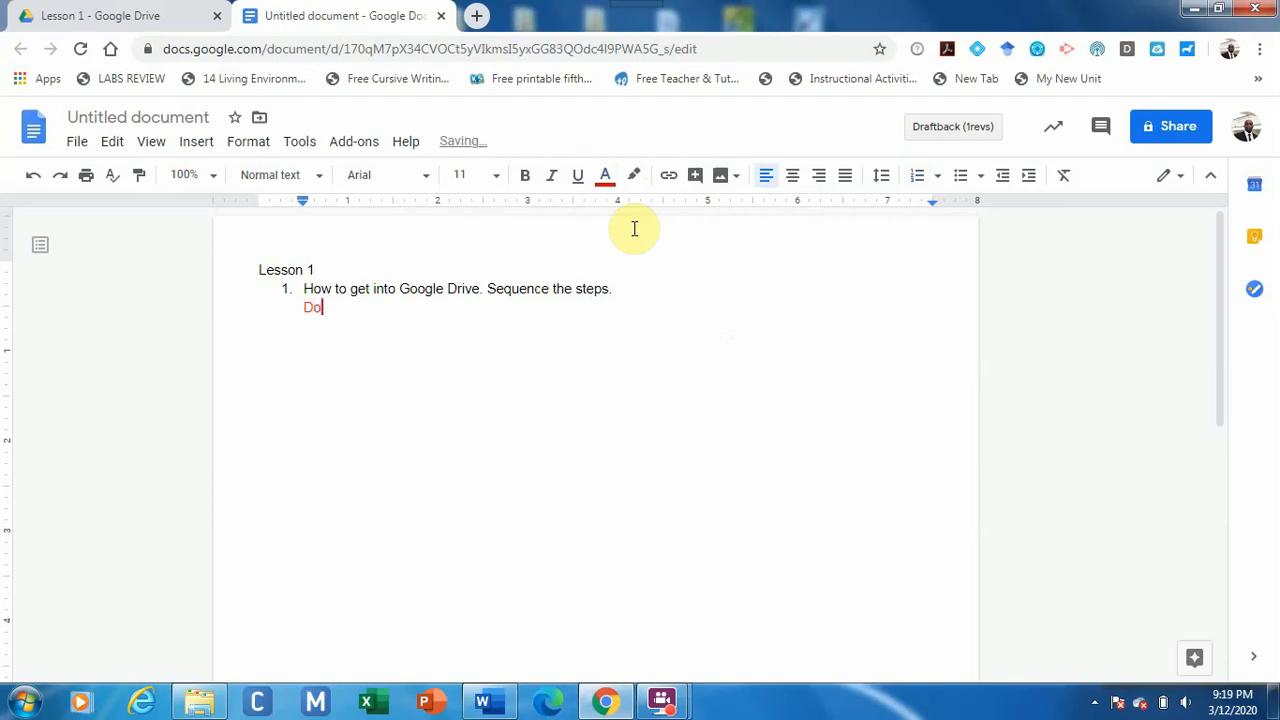
type("uble click")
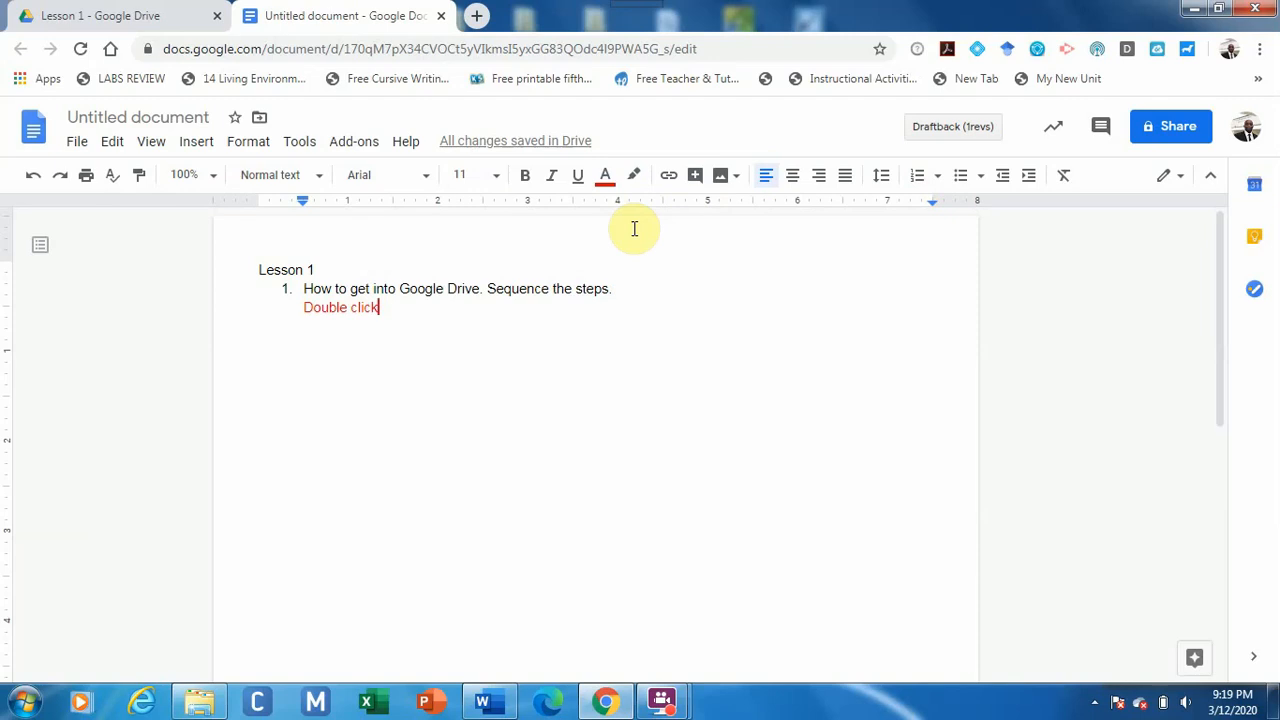
key("BackSpace")
key("BackSpace")
key("BackSpace")
key("BackSpace")
key("BackSpace")
key("BackSpace")
key("BackSpace")
key("BackSpace")
key("BackSpace")
key("BackSpace")
key("BackSpace")
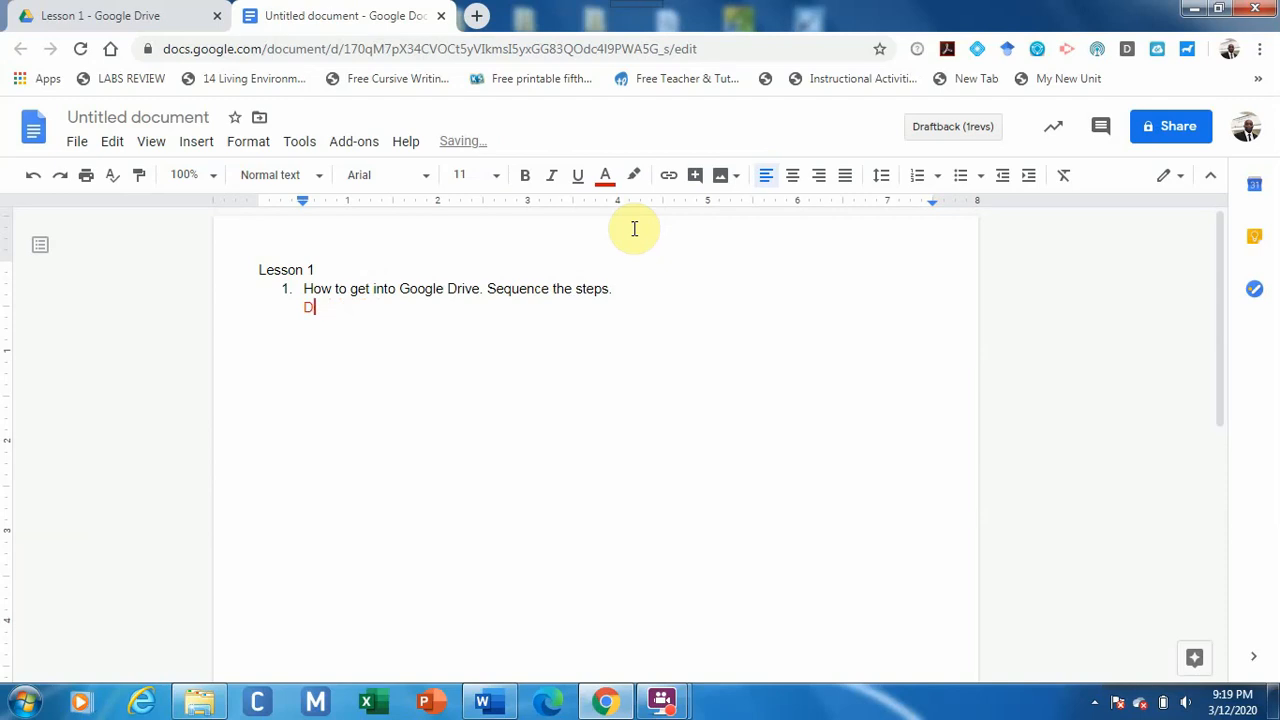
left_click(606, 178)
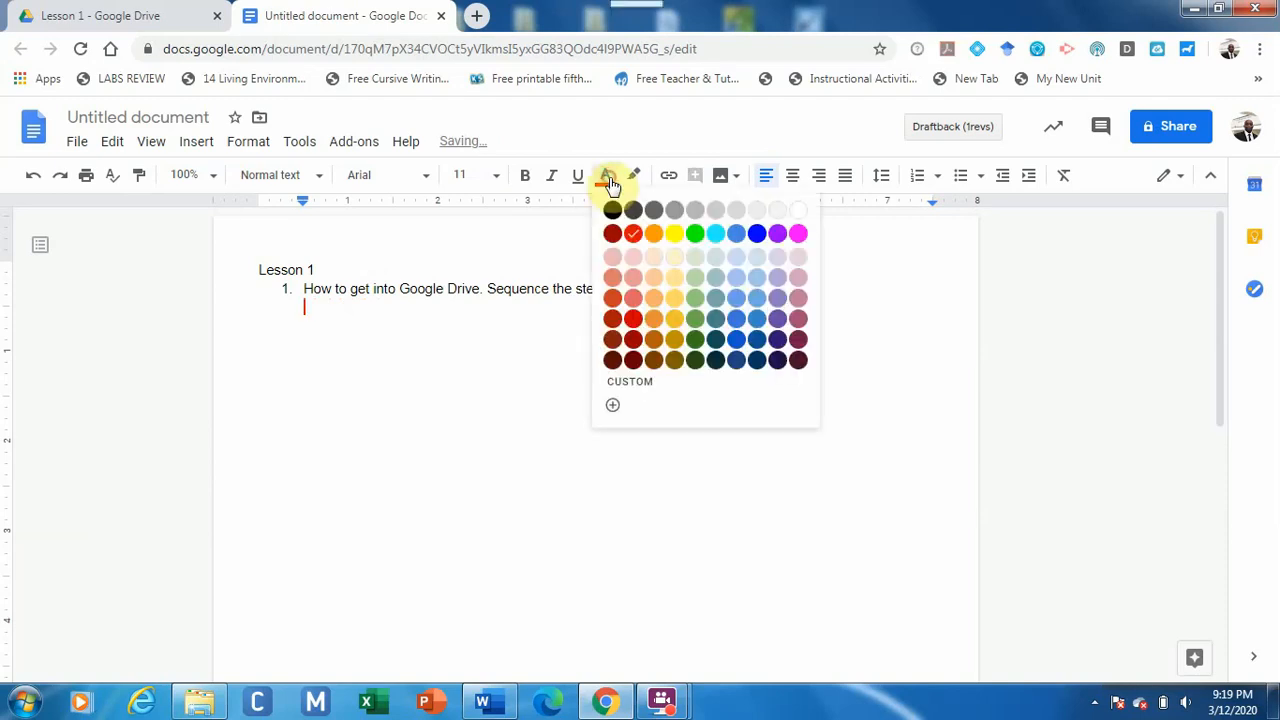
left_click(612, 210)
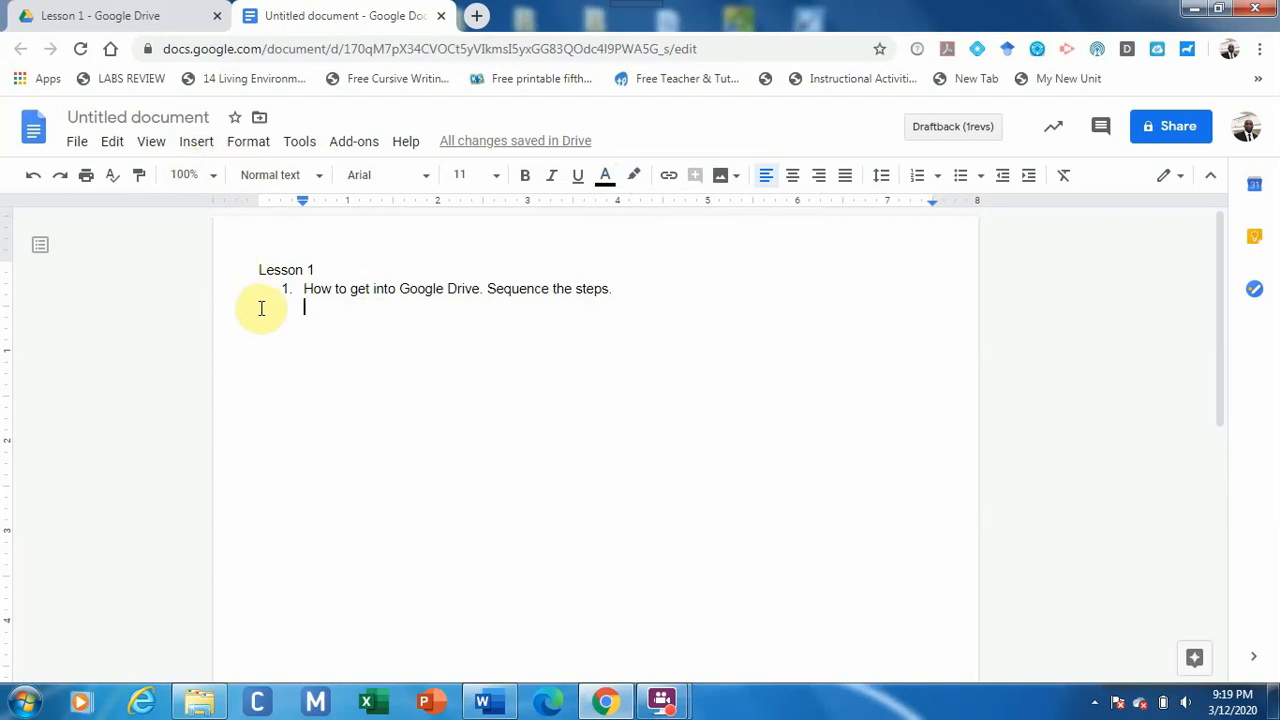
Insert a 1x1 table shaded light blue 2 and type 'Double Click' in its cell.
left_click(190, 144)
mouse_move(254, 207)
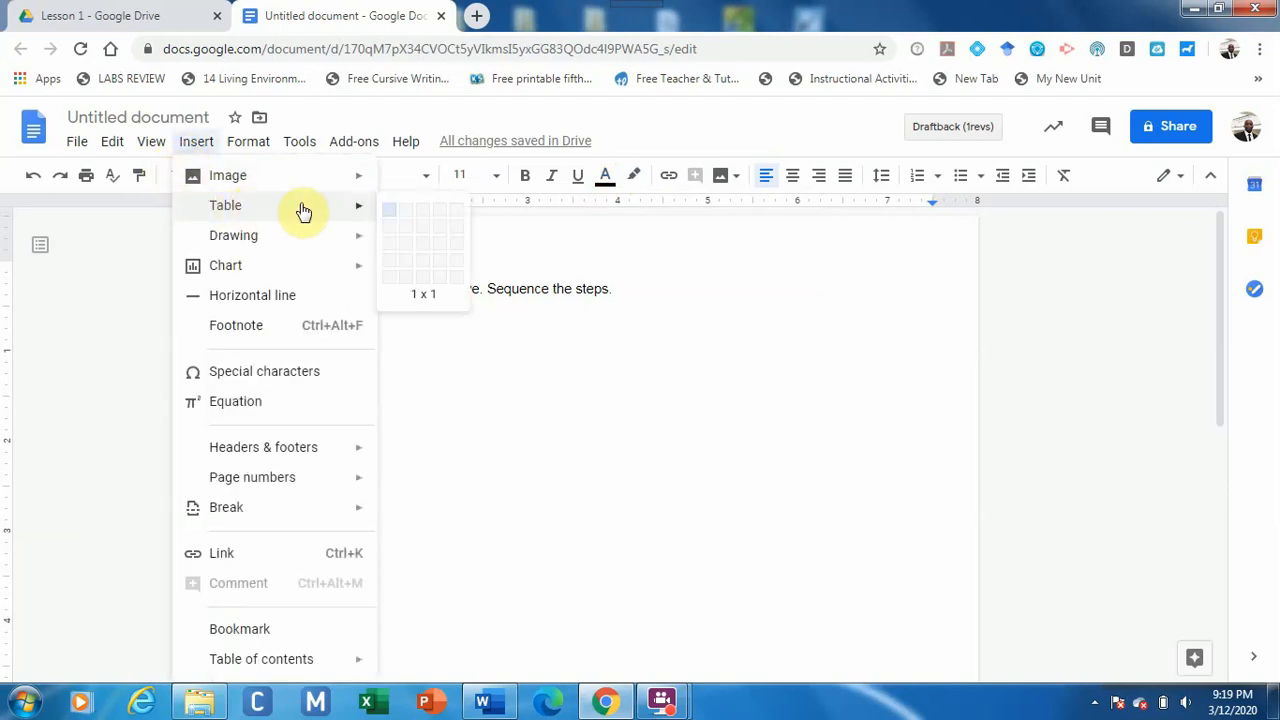
left_click(390, 220)
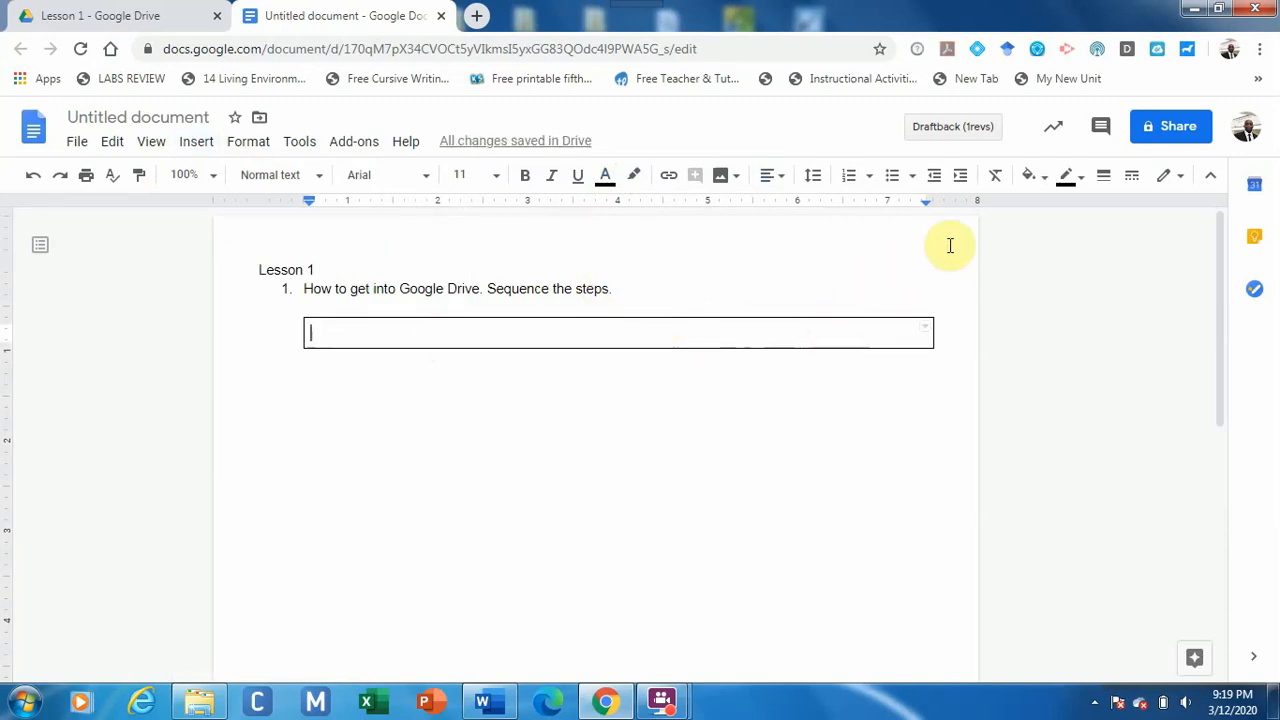
left_click(1036, 178)
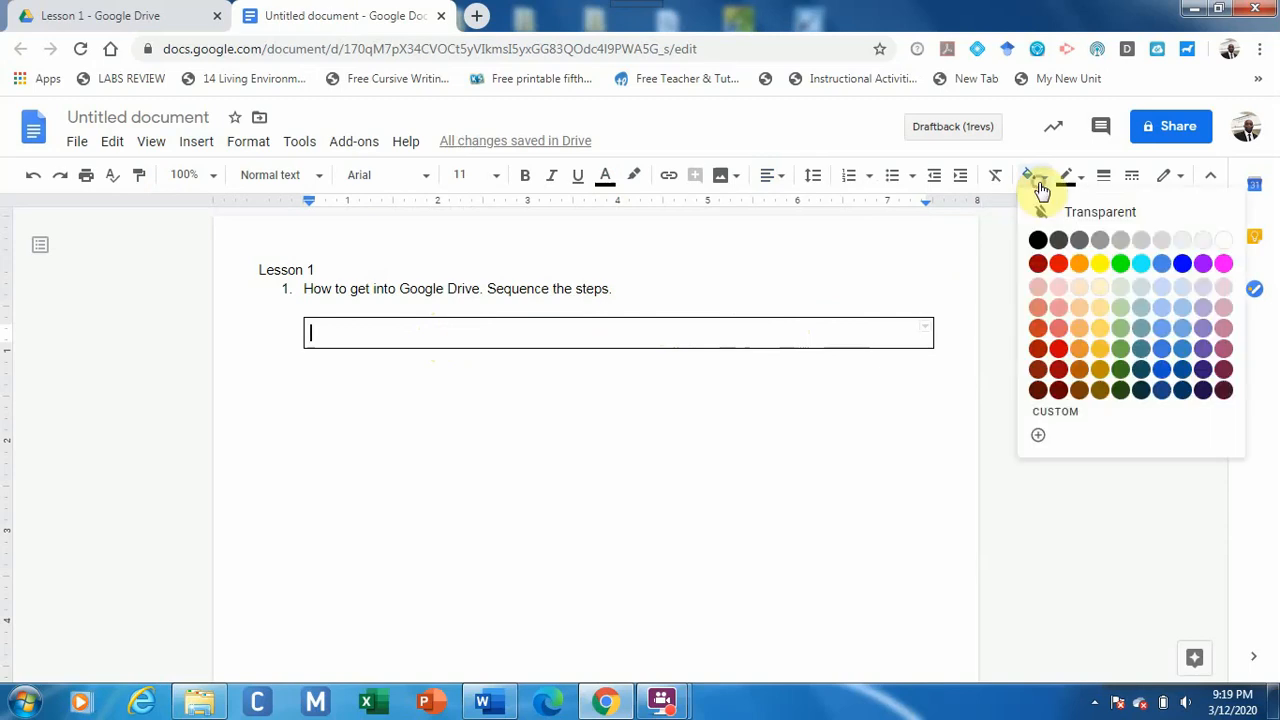
left_click(1182, 310)
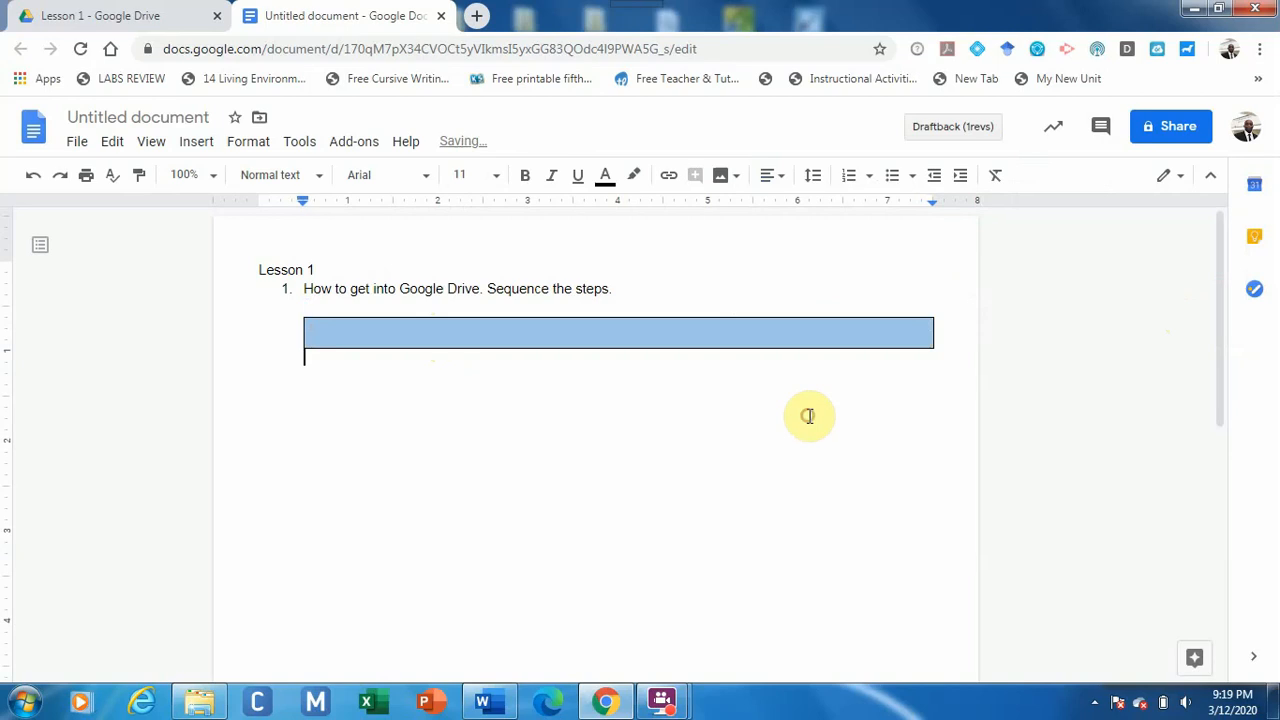
left_click(588, 335)
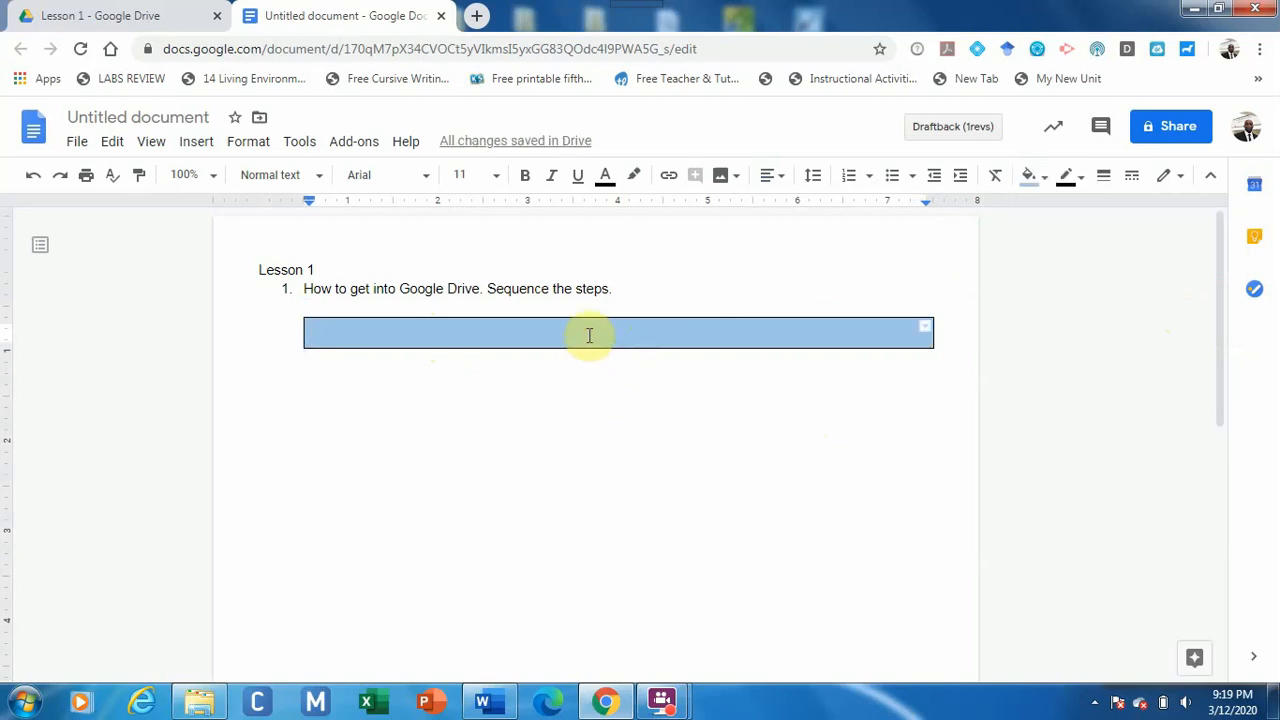
type("Do")
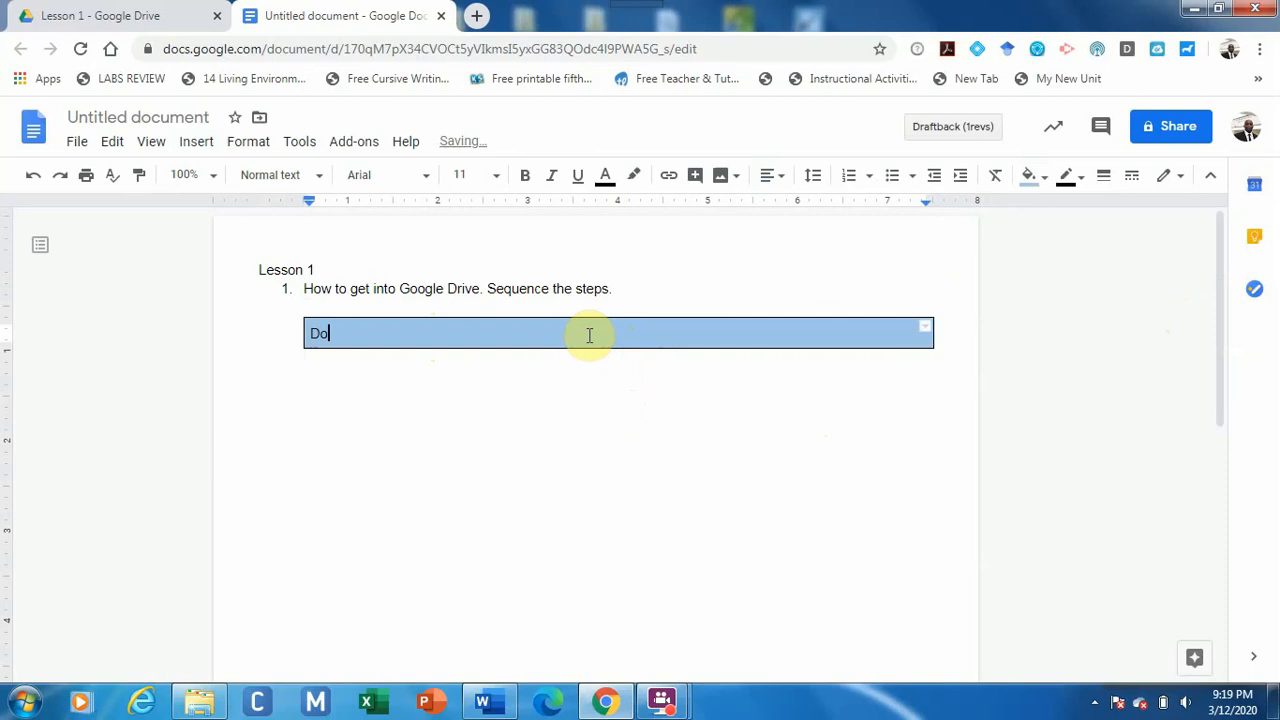
type("uble Click")
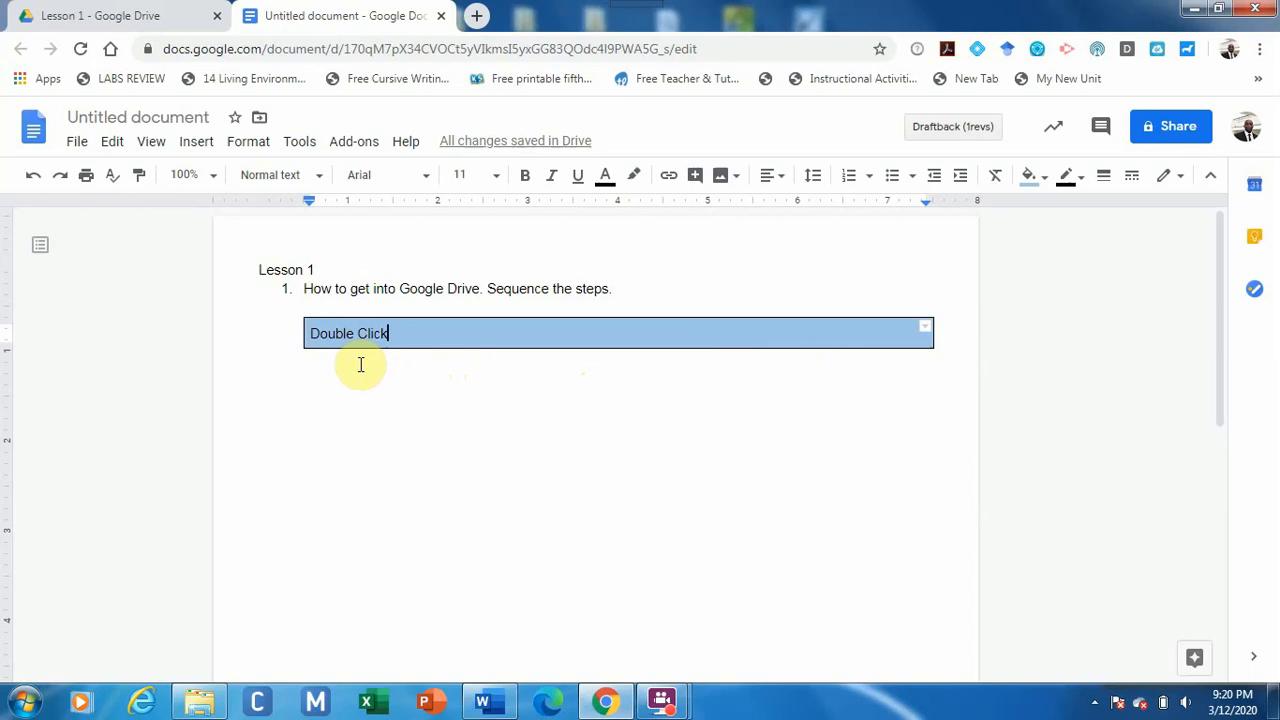
Title the document 'Lesson 1' and switch back to the Lesson 1 folder in Drive.
left_click(146, 118)
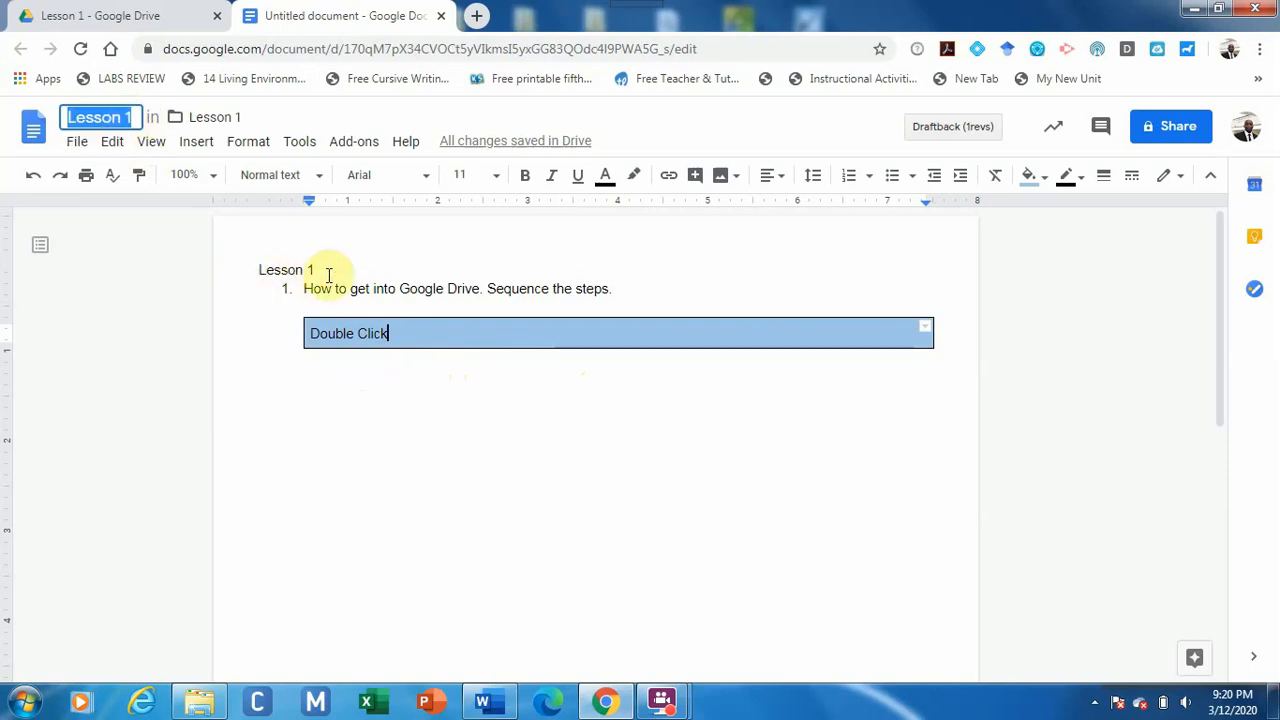
left_click(175, 299)
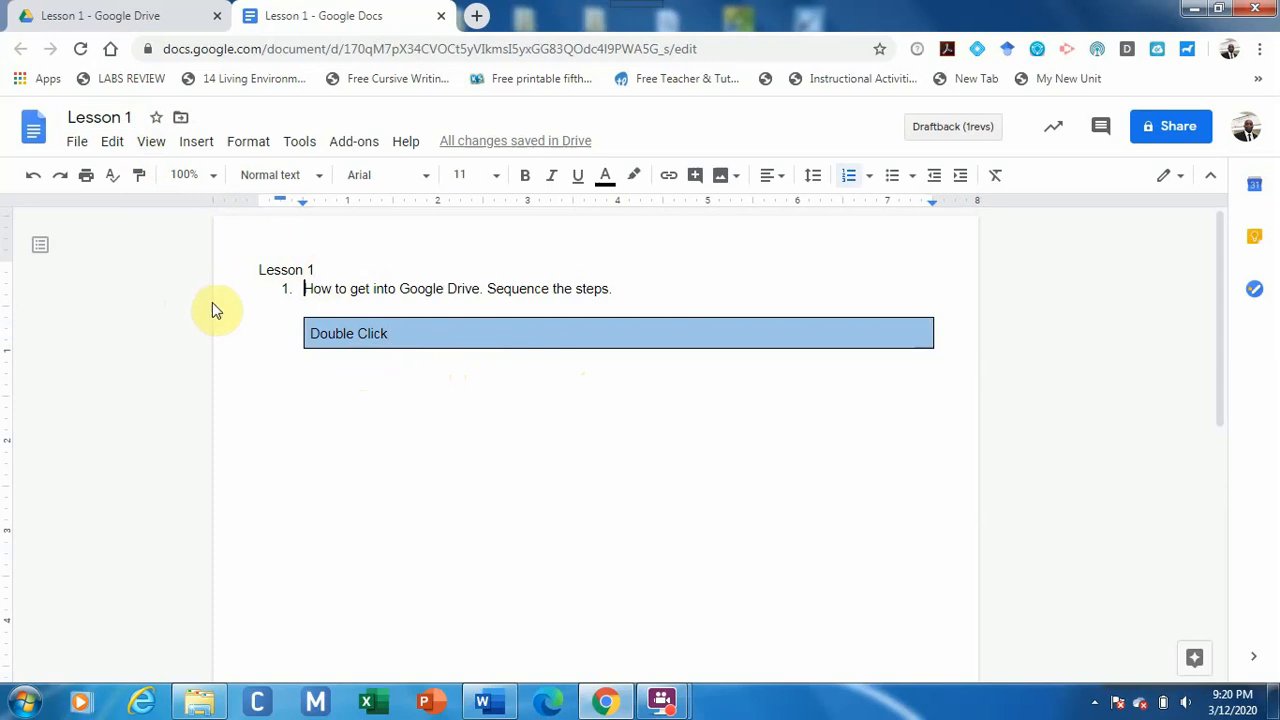
left_click(158, 15)
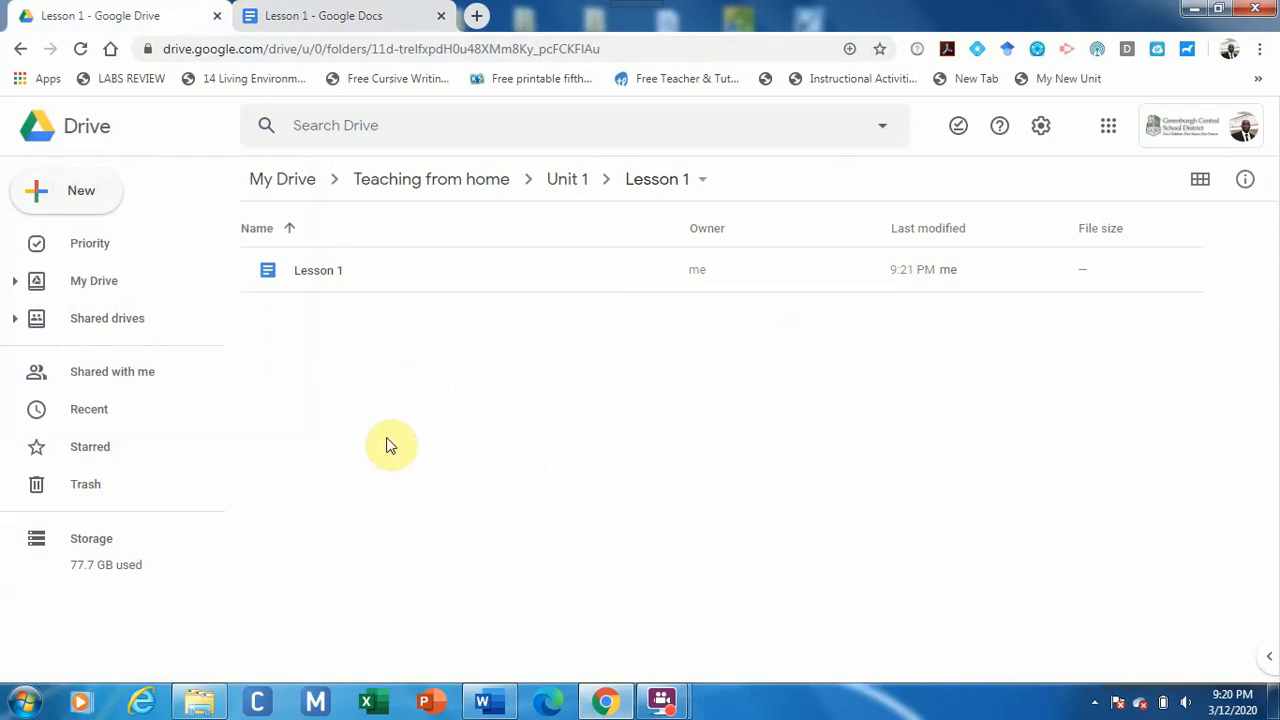
Close the Google Docs tab holding the Lesson 1 document.
left_click(357, 15)
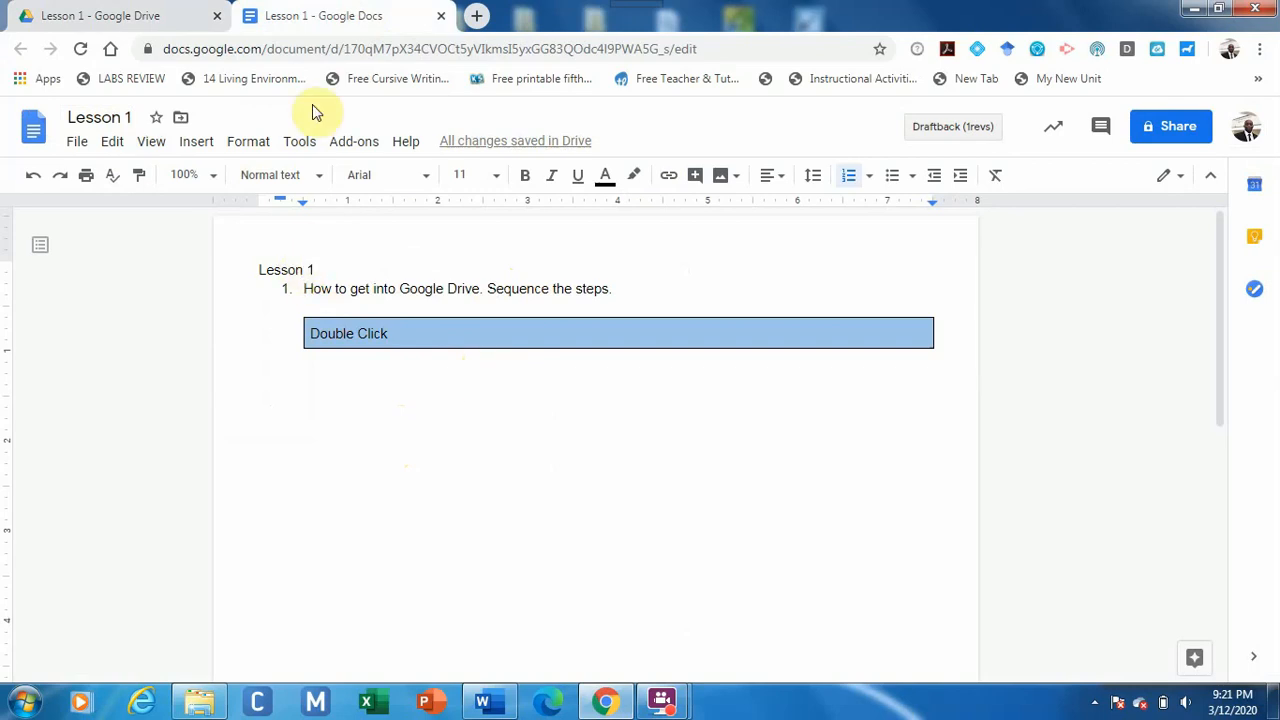
left_click(441, 17)
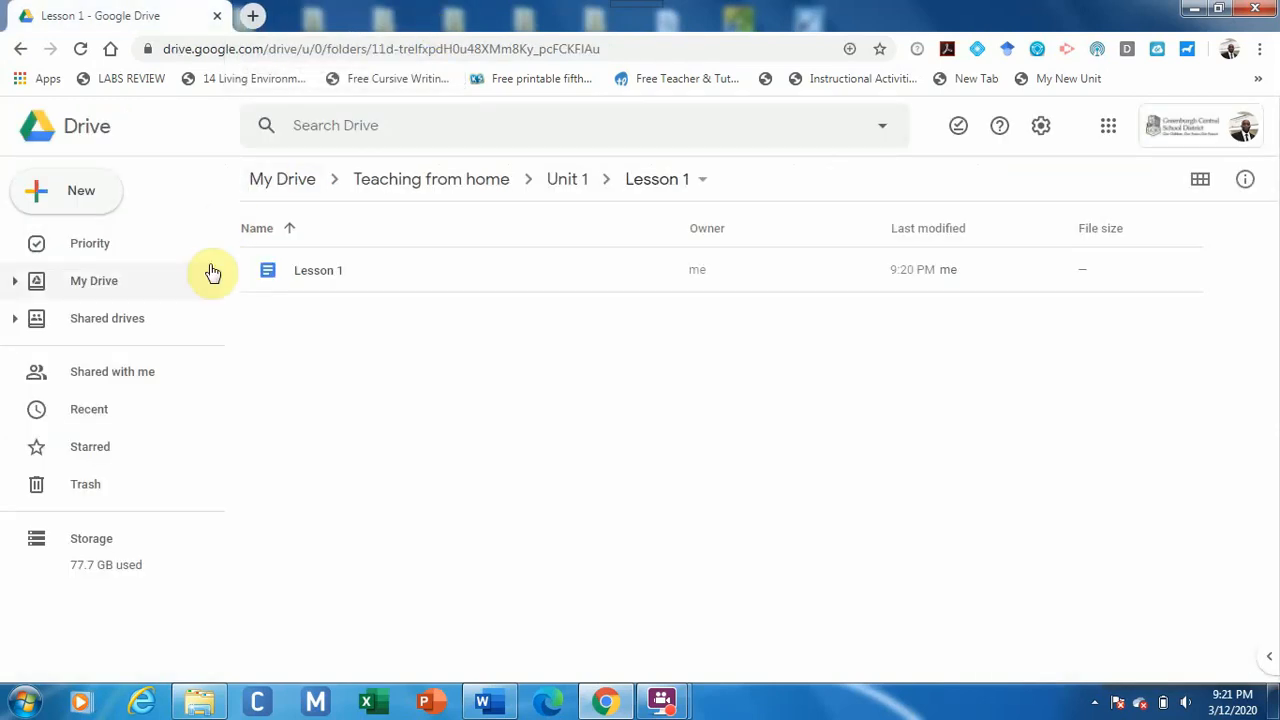
Create a Google Slides presentation in Lesson 1 and title its first slide 'Lesson 1'.
left_click(85, 193)
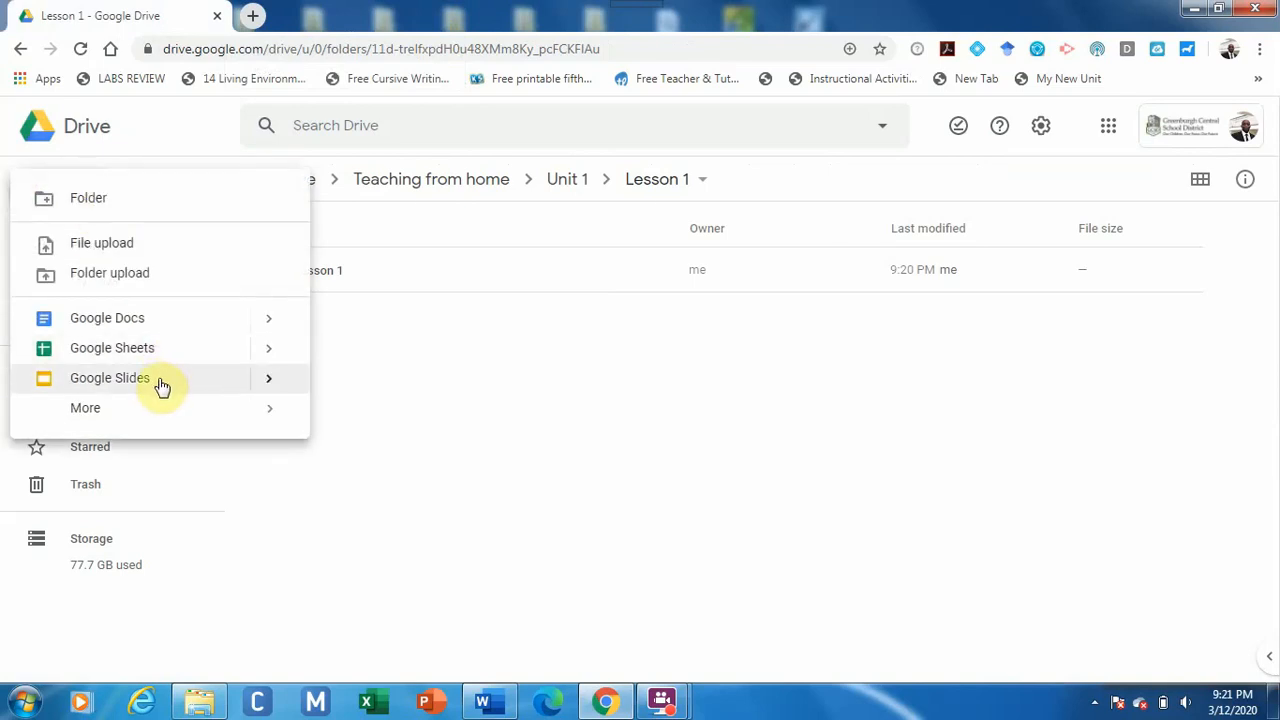
left_click(165, 380)
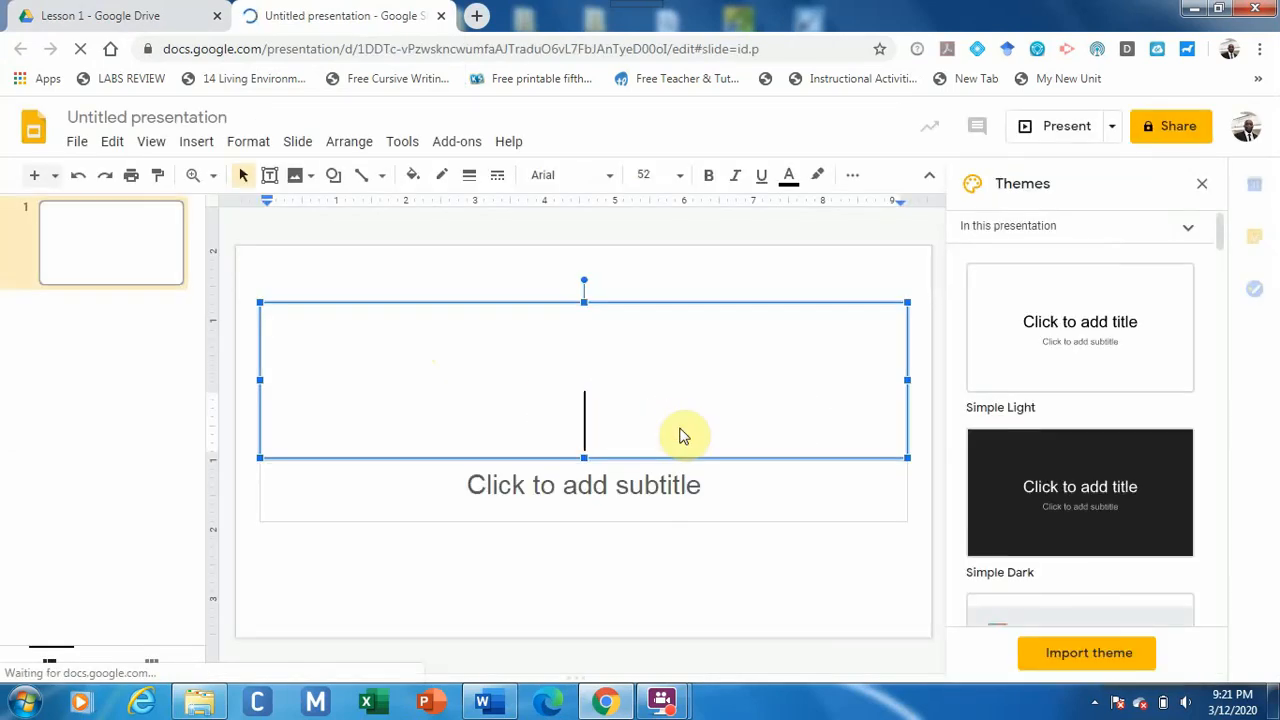
type("Lesson 1")
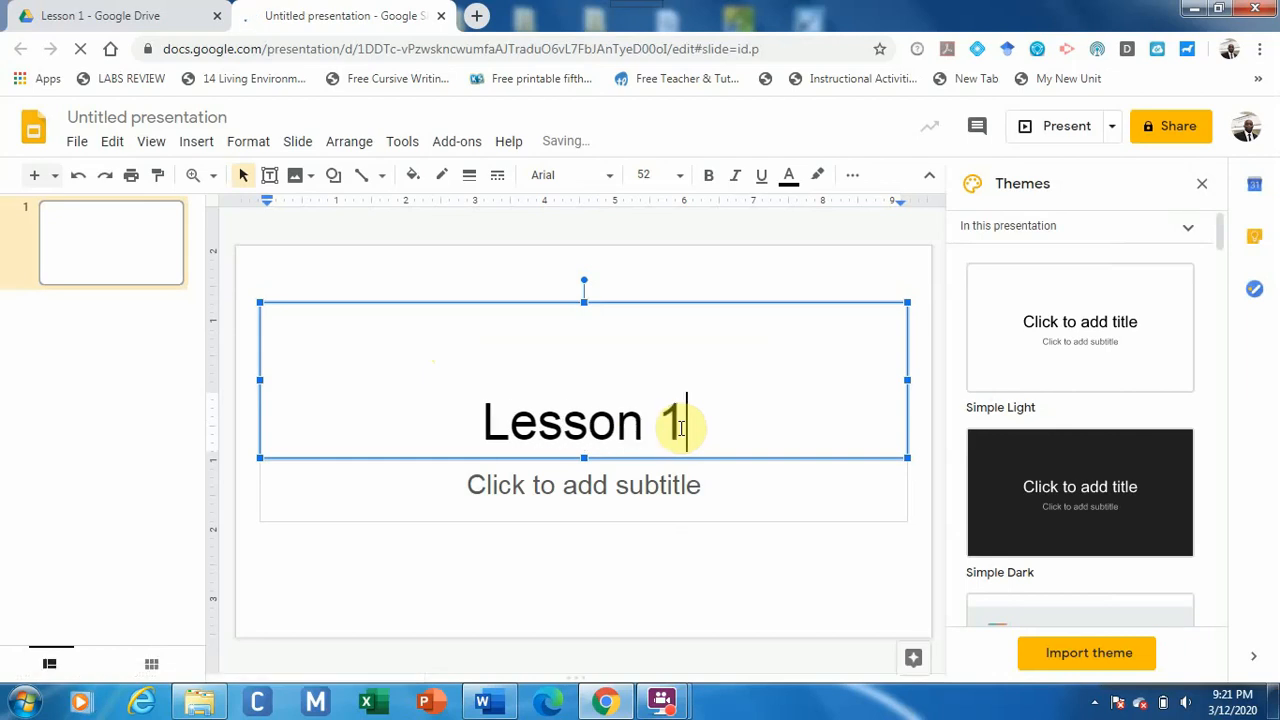
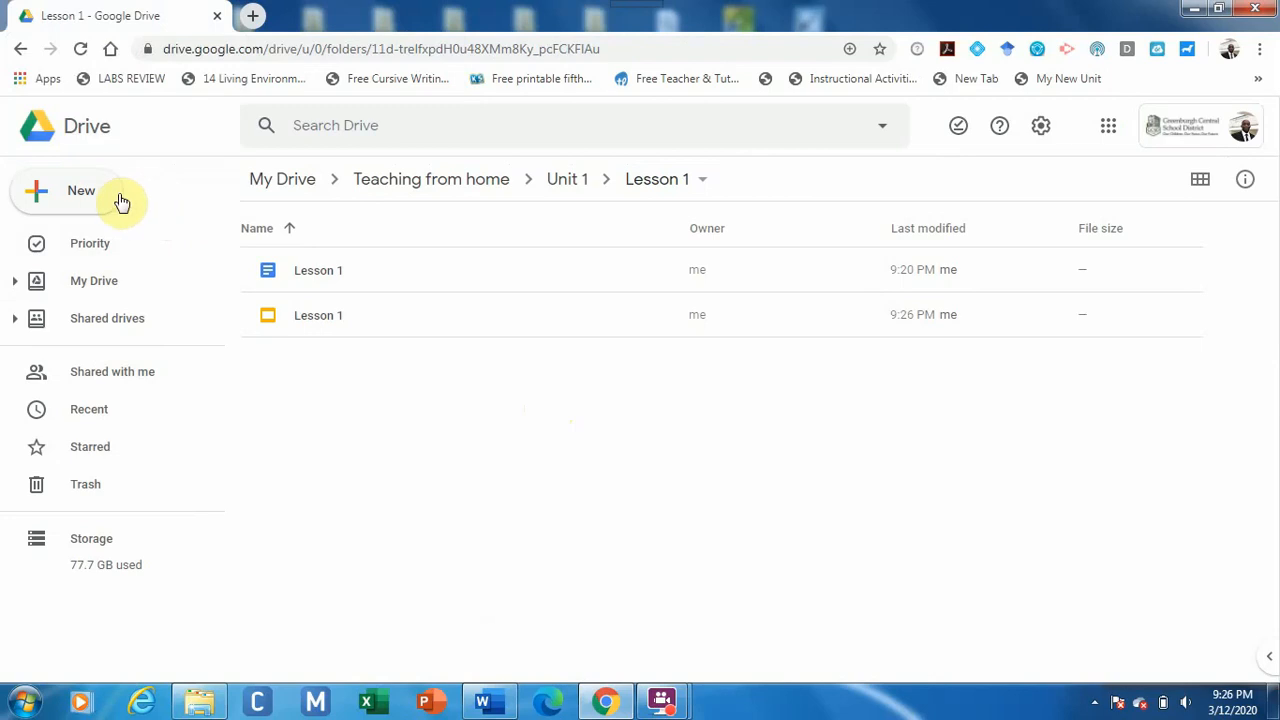
From the Lesson 1 folder's New > More menu, create a blank Google Form.
left_click(97, 201)
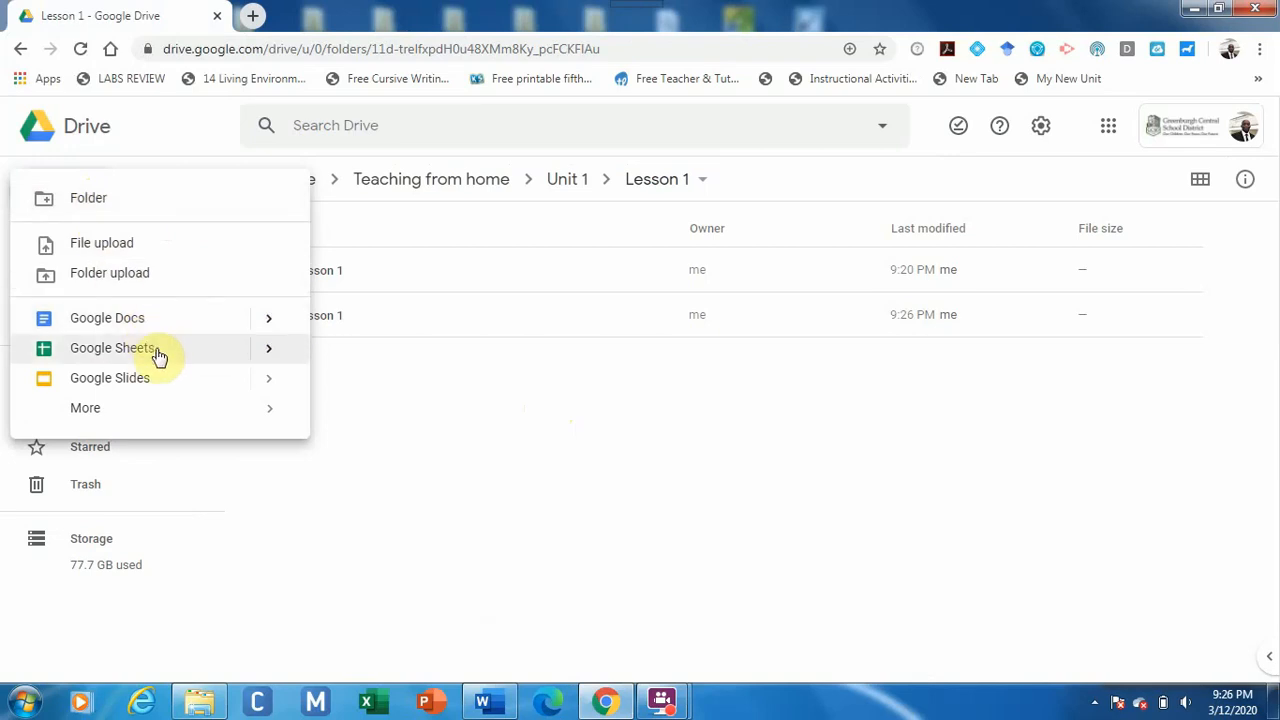
mouse_move(200, 417)
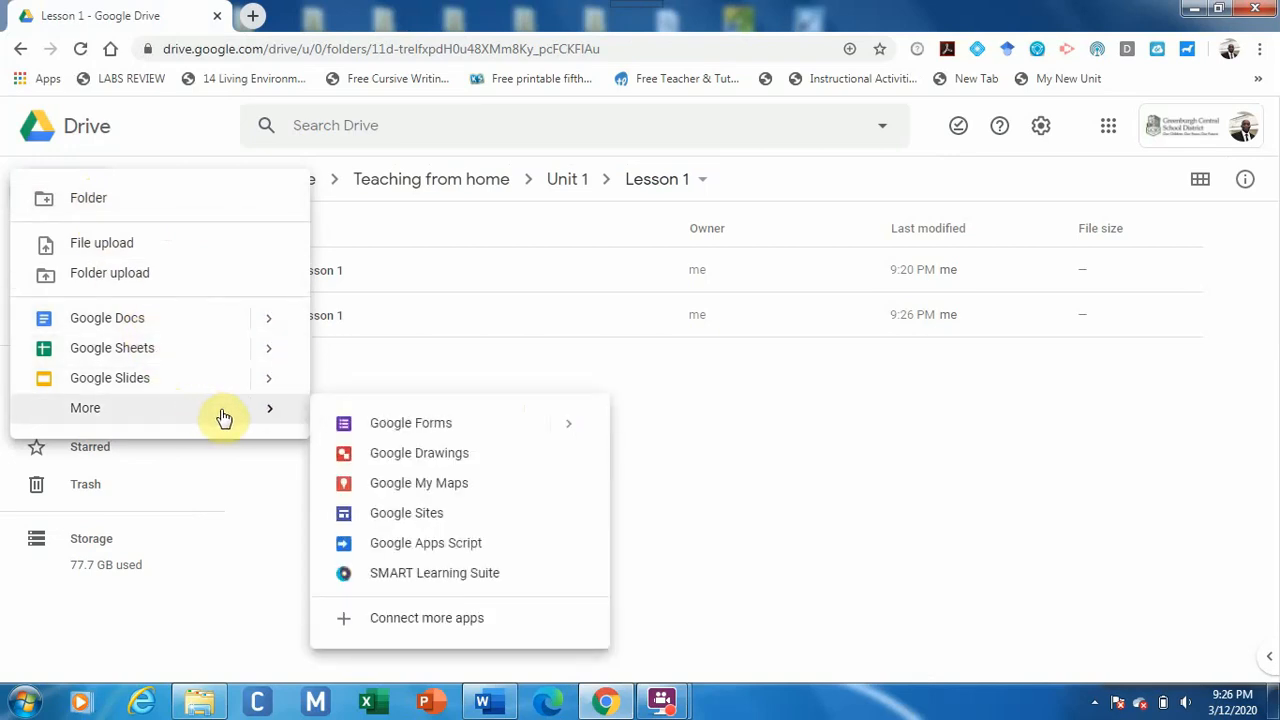
left_click(416, 432)
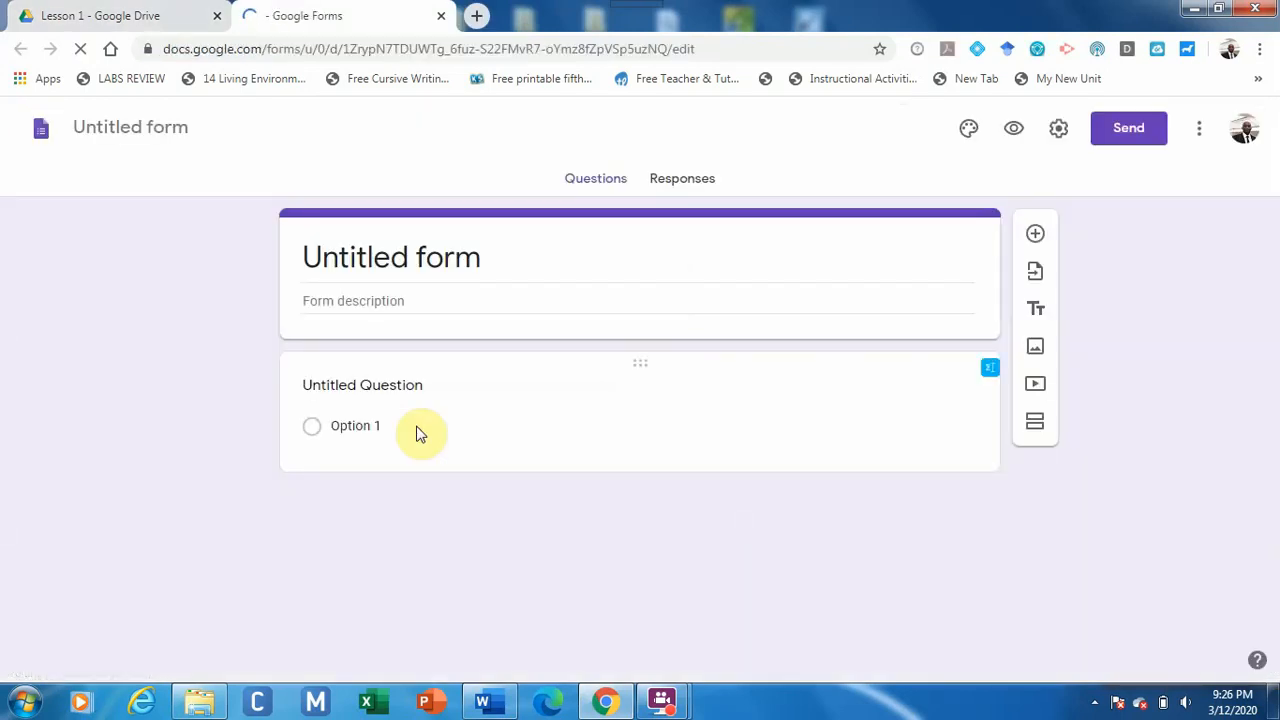
Title the form 'Lesson 1' and name the first multiple-choice question 'Question 1'.
left_click(478, 265)
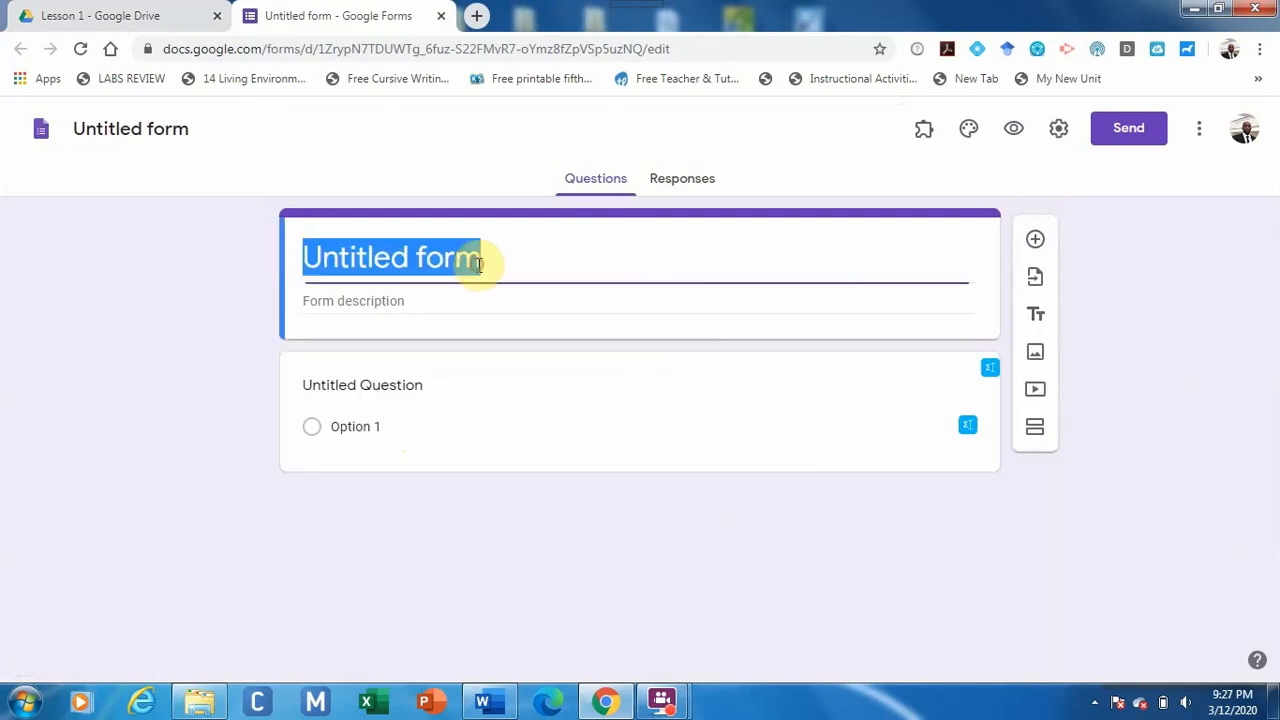
type("Lesson 1")
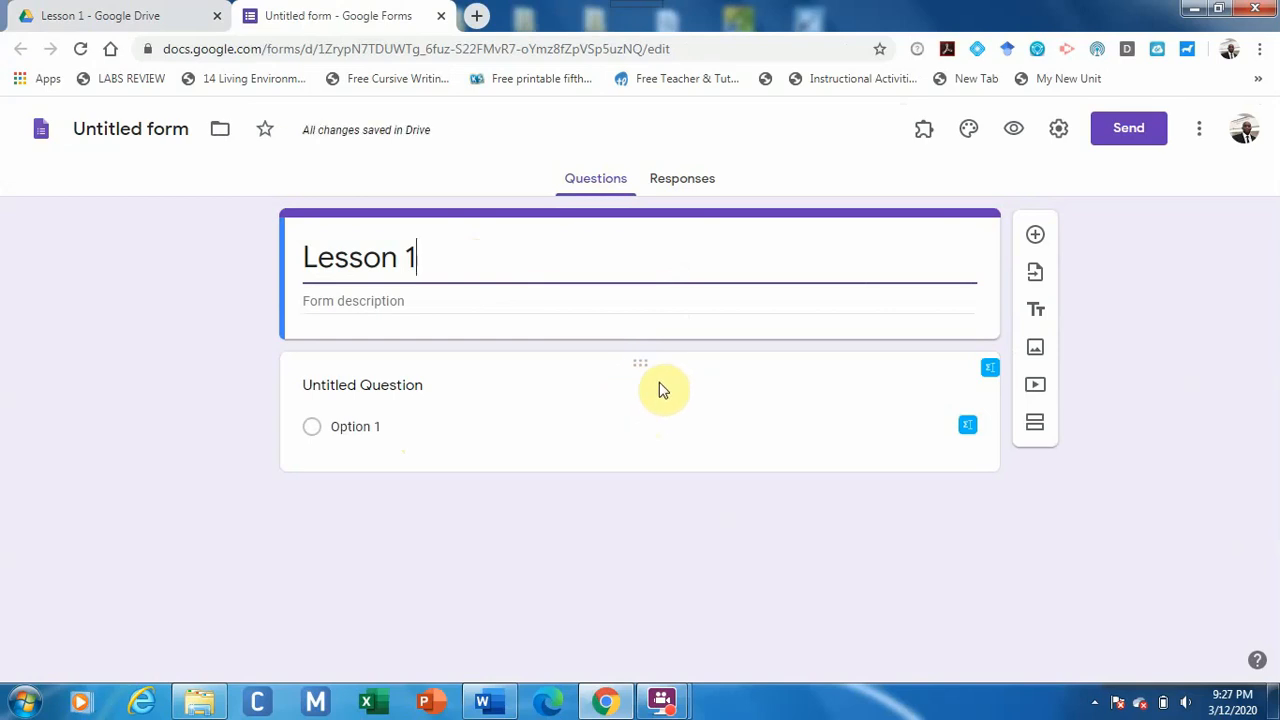
left_click(426, 385)
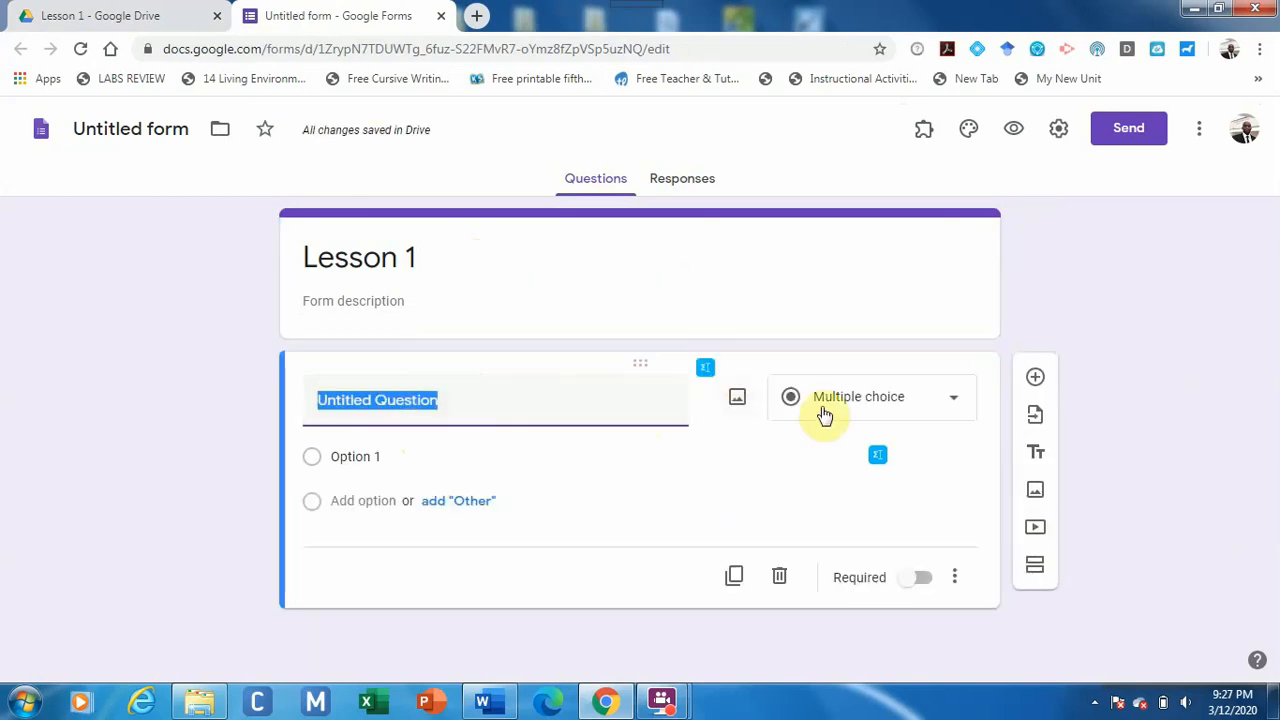
left_click(946, 415)
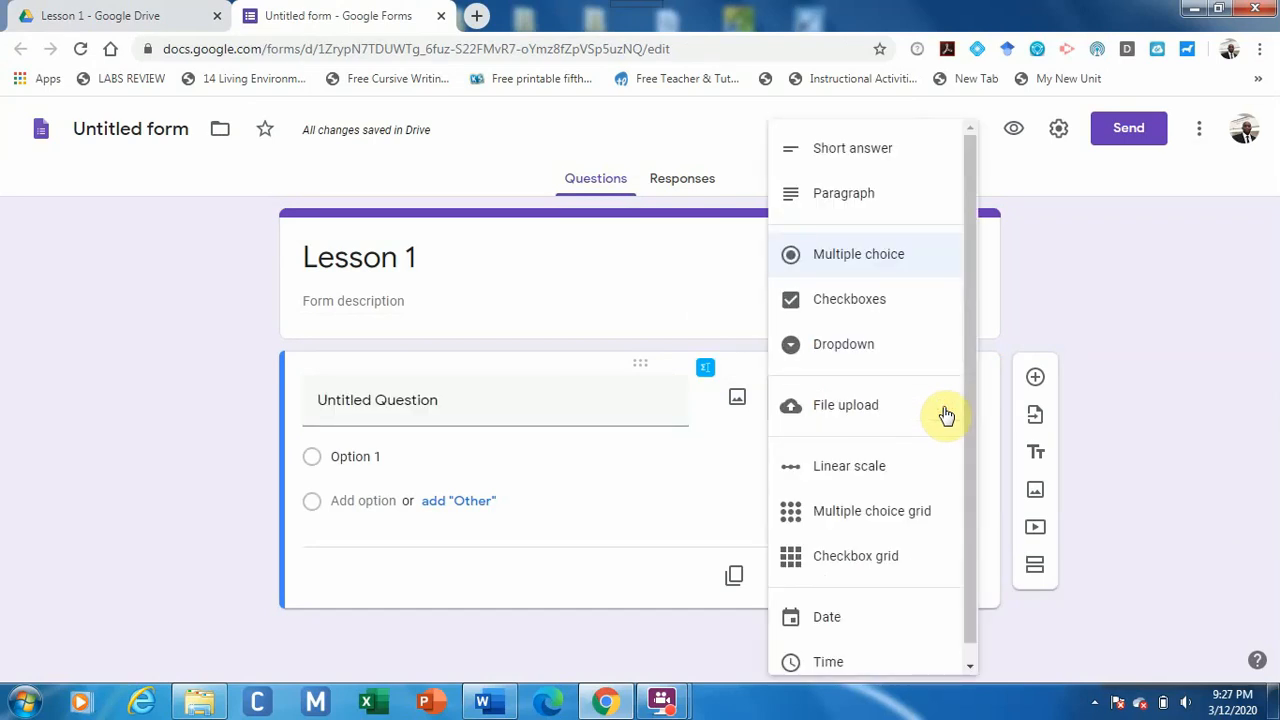
left_click(589, 400)
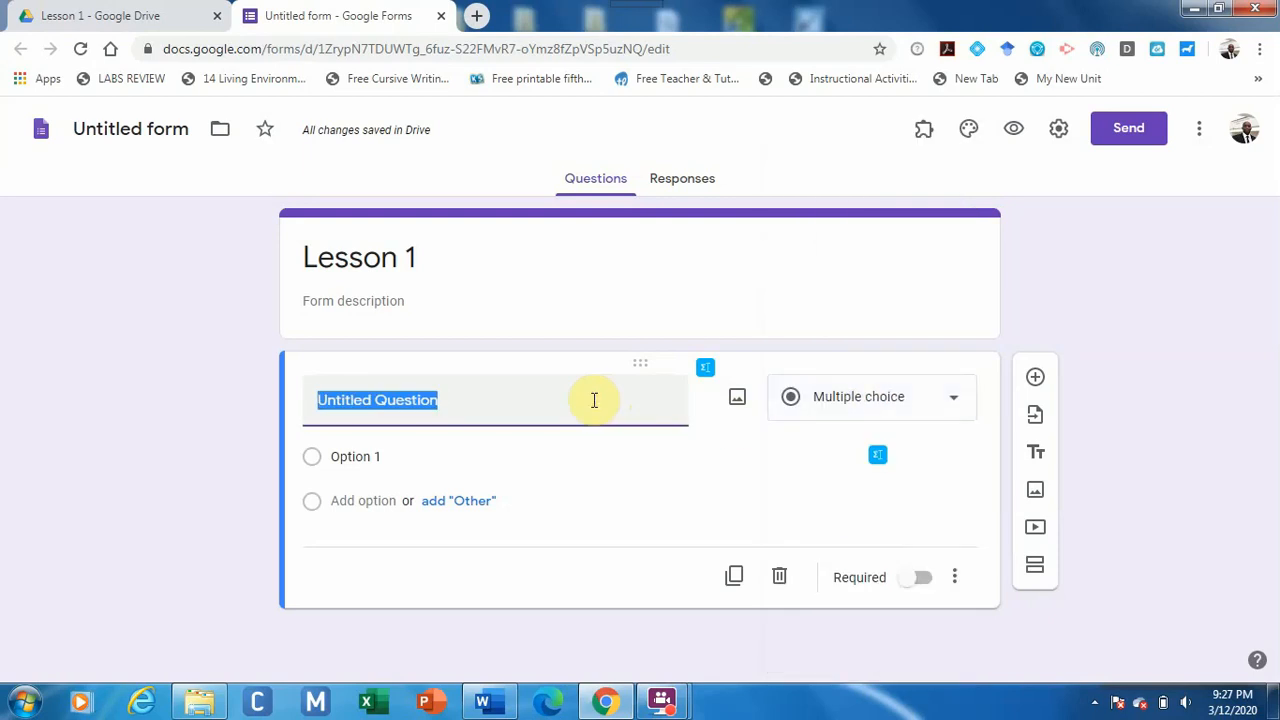
type("Que")
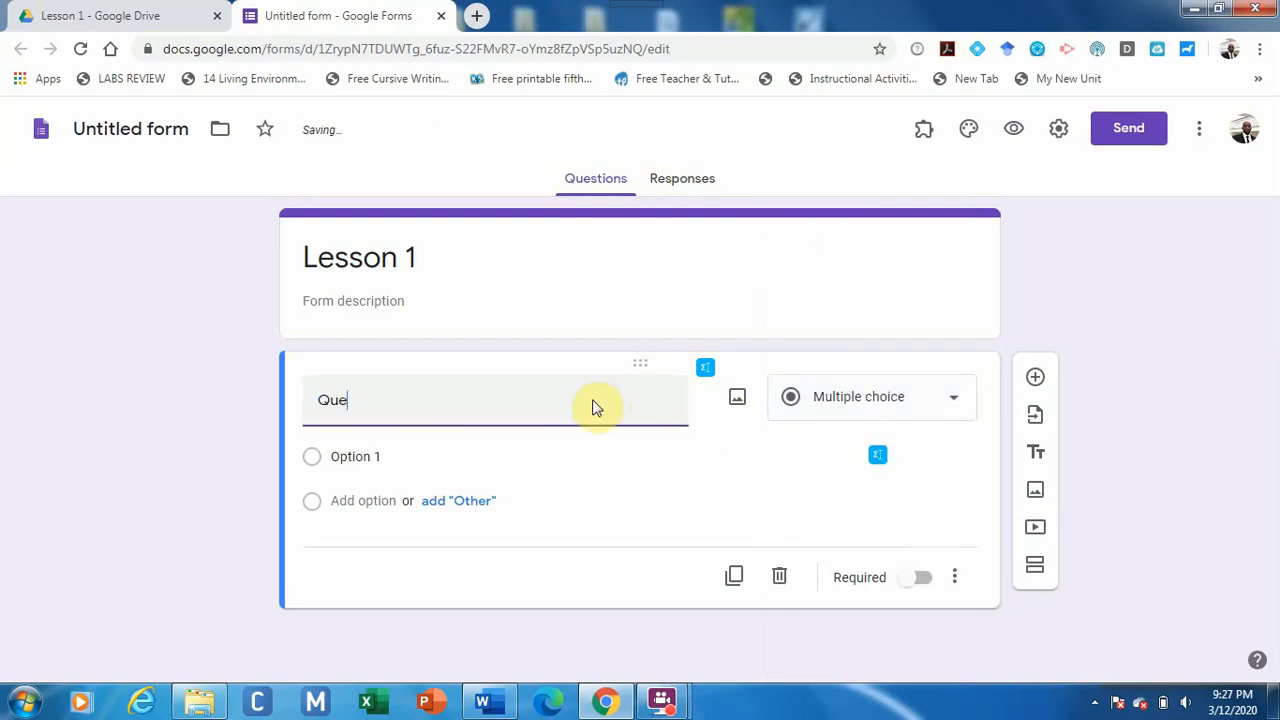
type("stion 1")
Give Question 1 four answer options, starting with option 'A'.
left_click(586, 467)
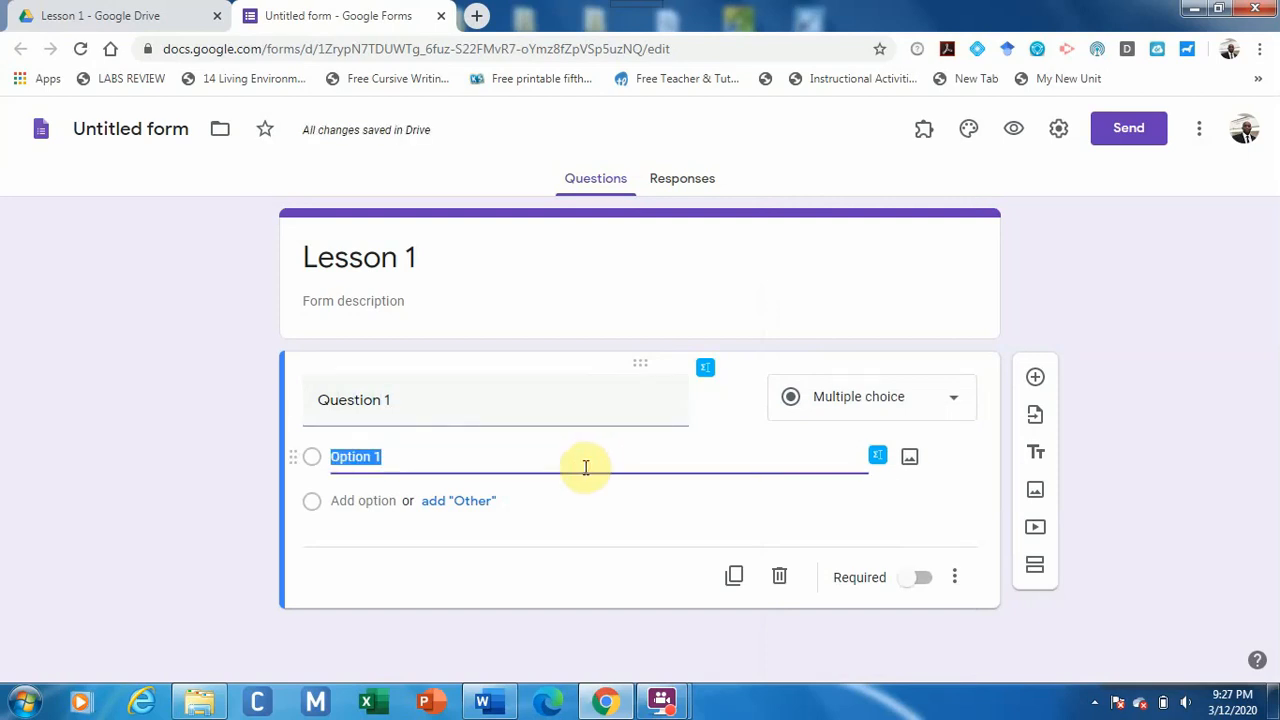
type("A")
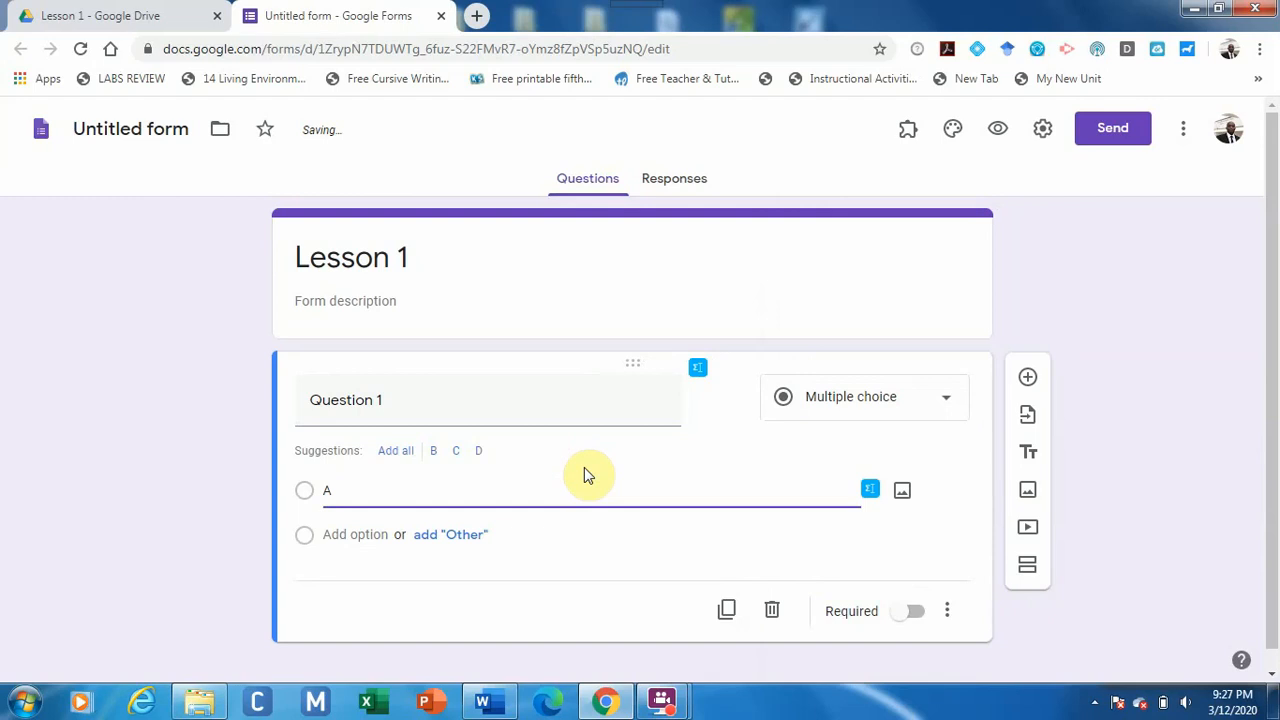
left_click(397, 451)
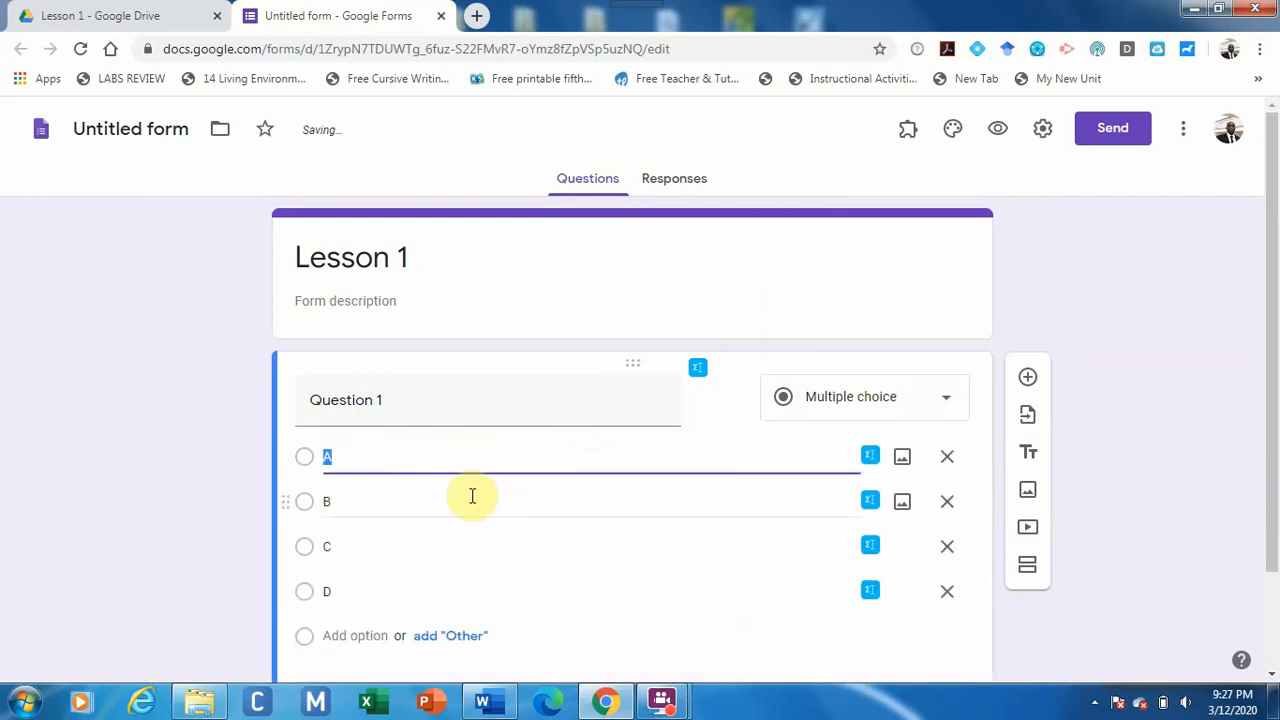
left_click(949, 562)
left_click(947, 546)
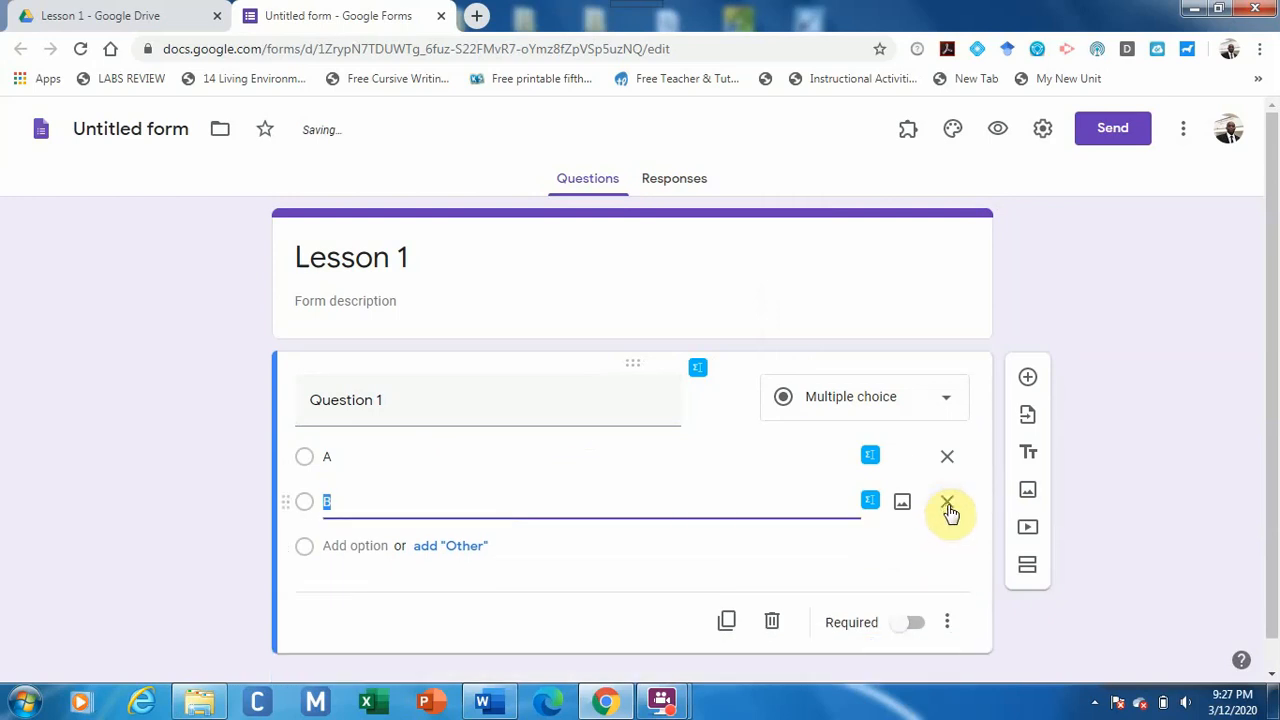
left_click(947, 501)
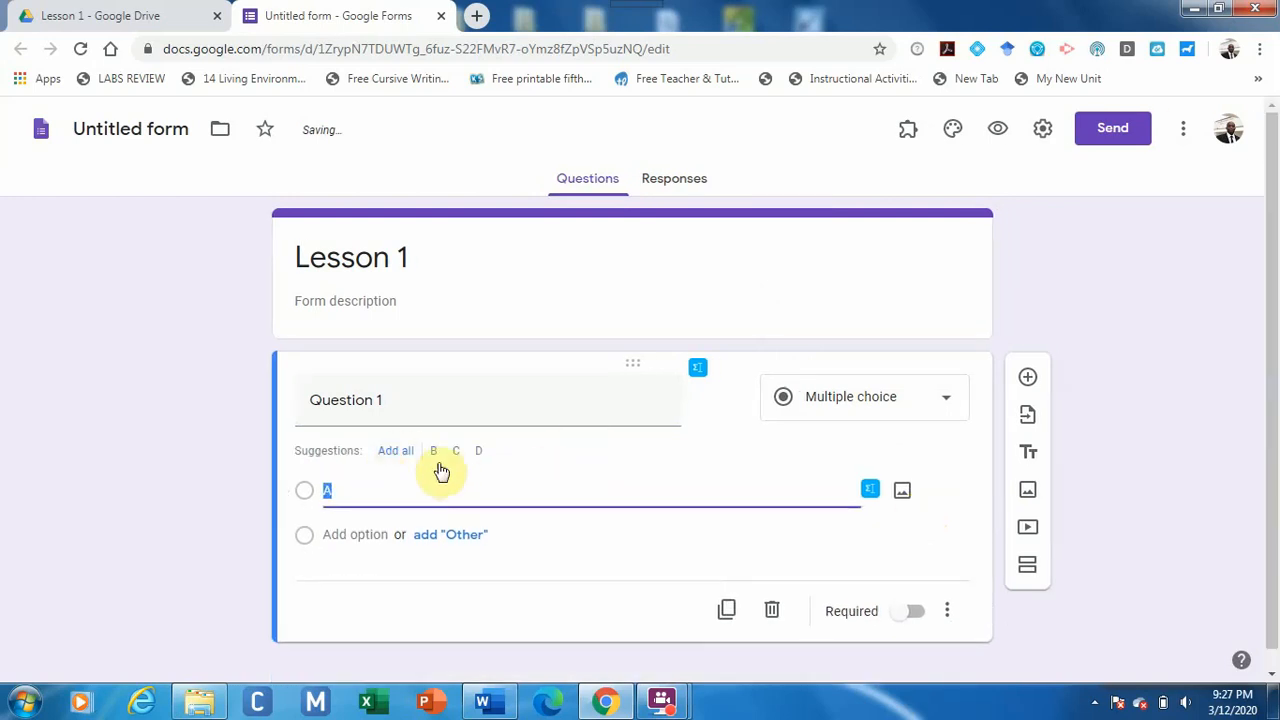
left_click(375, 534)
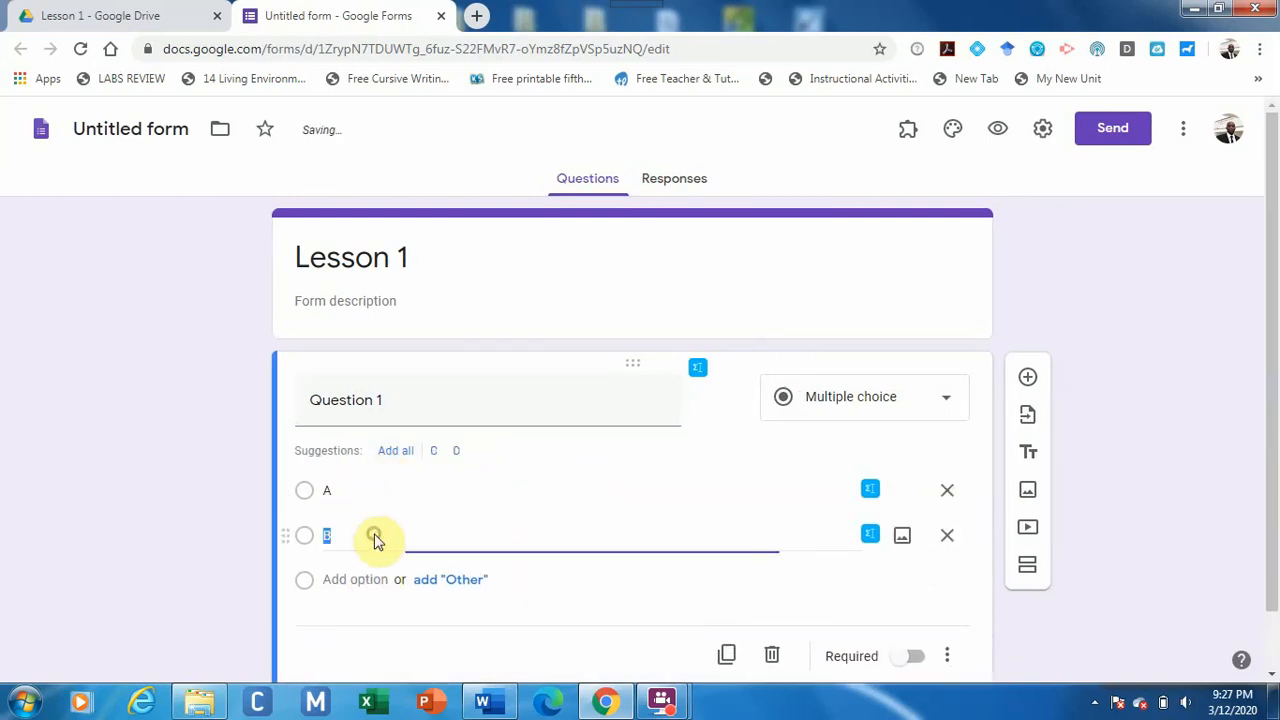
left_click(373, 578)
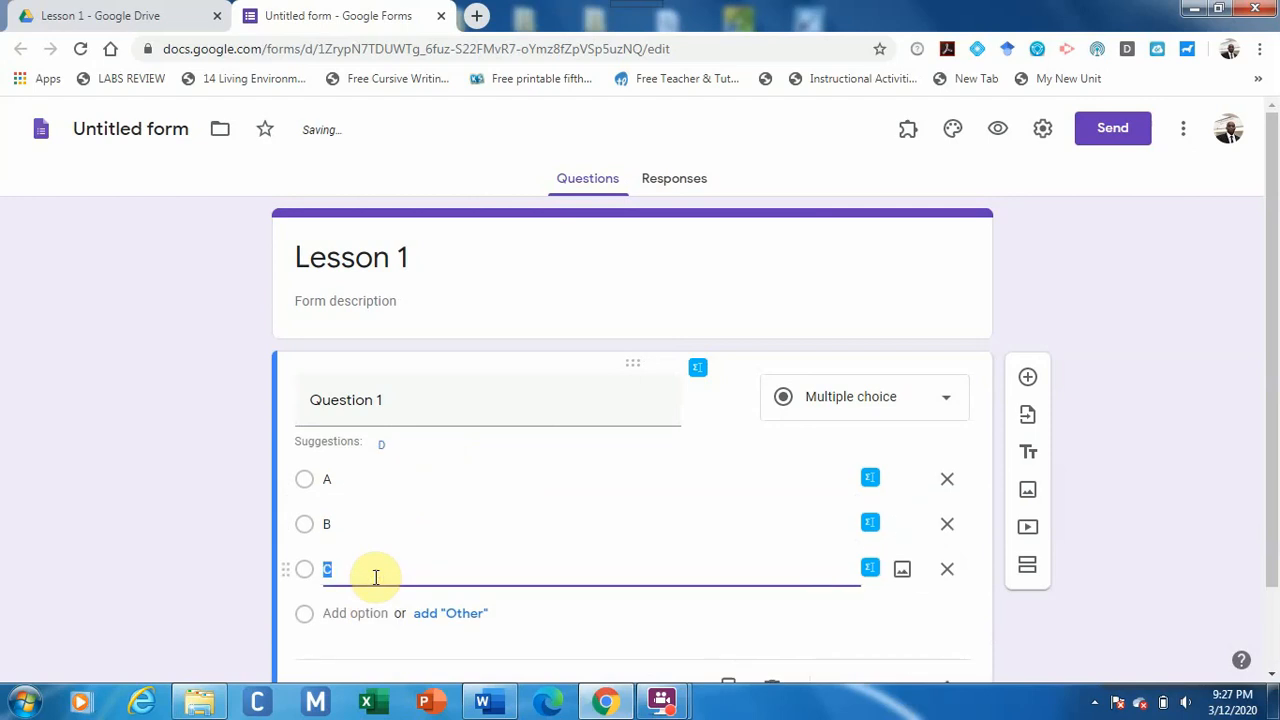
left_click(366, 620)
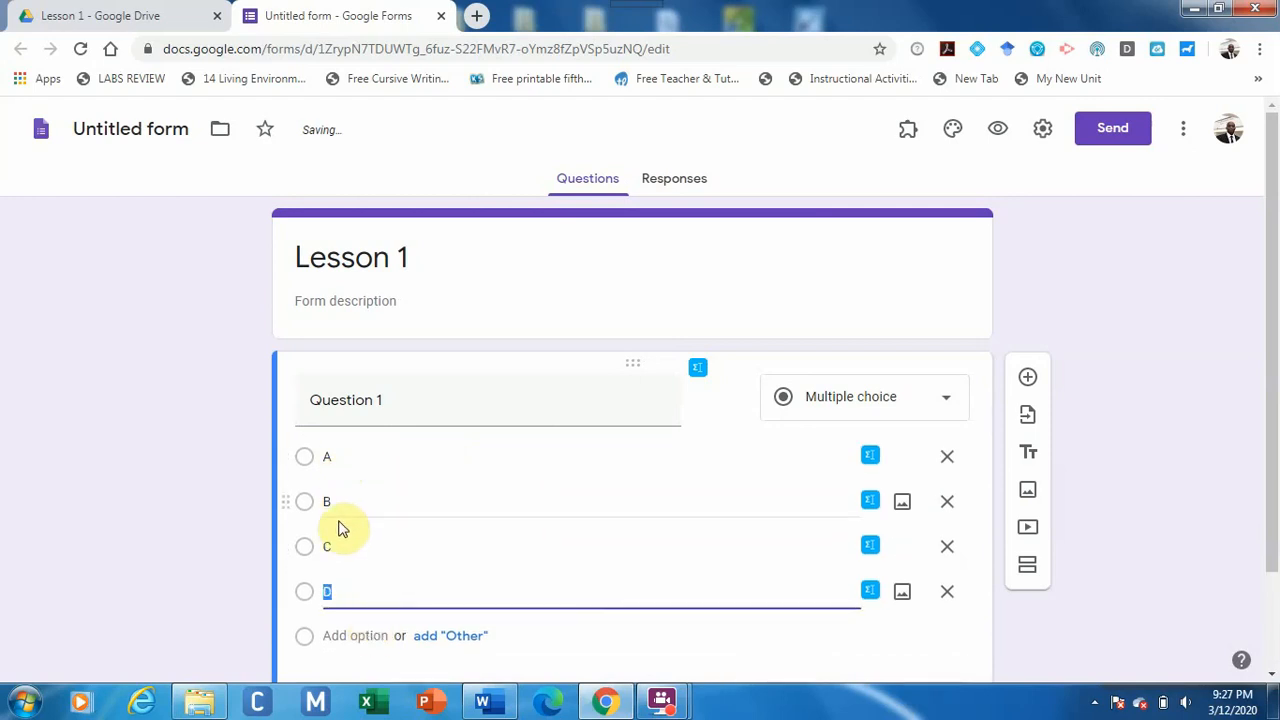
Rename the four options to Blue, Red, Orange and Yellow.
left_click(348, 465)
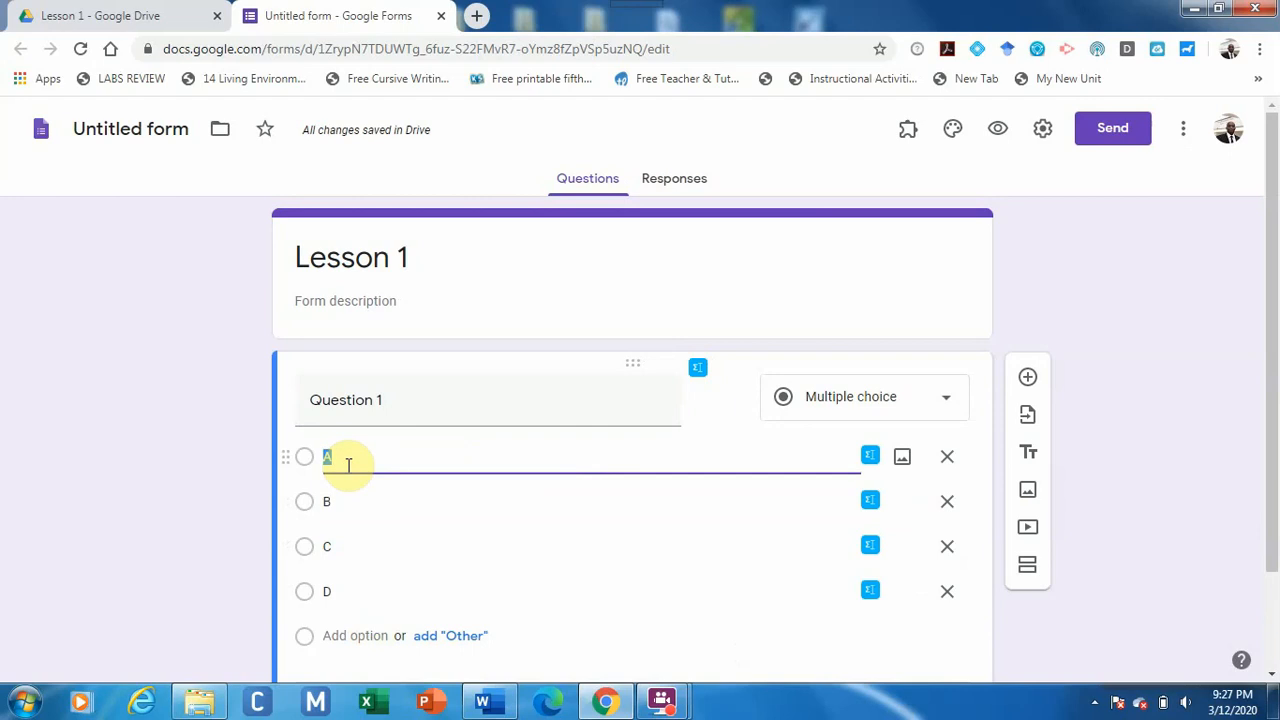
type("Blue")
left_click(349, 499)
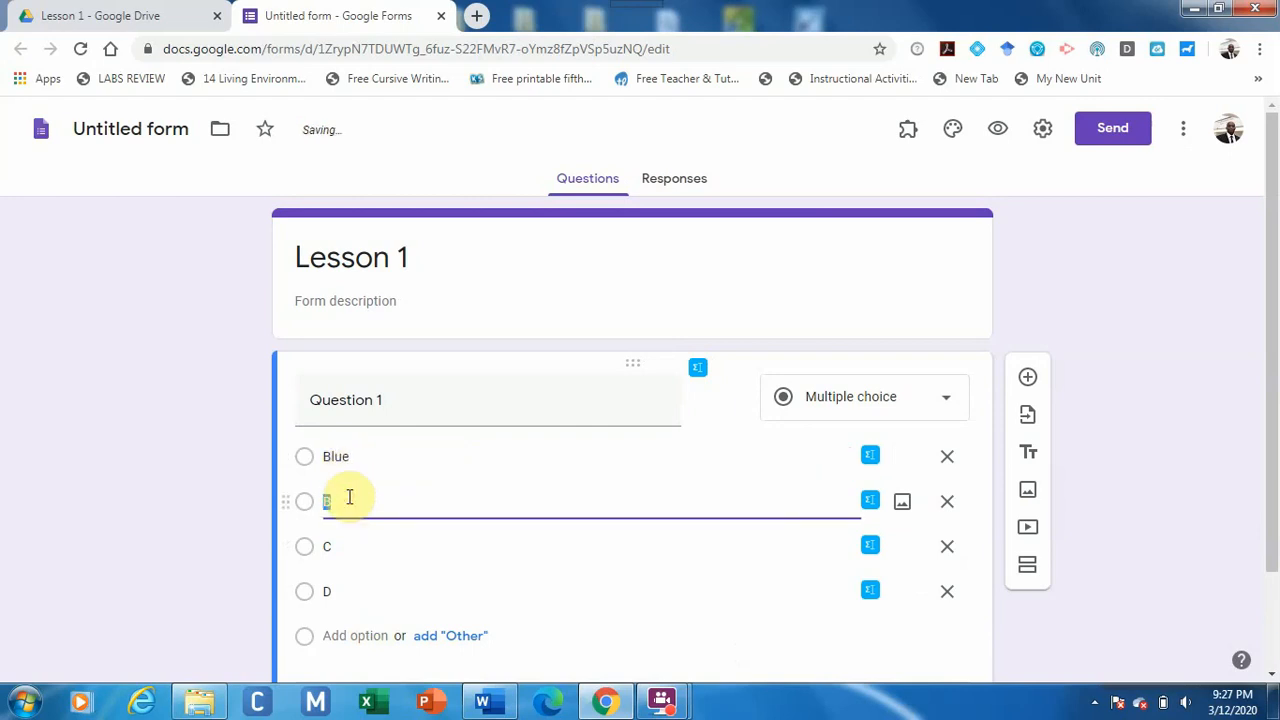
type("Red")
left_click(349, 546)
type("Or")
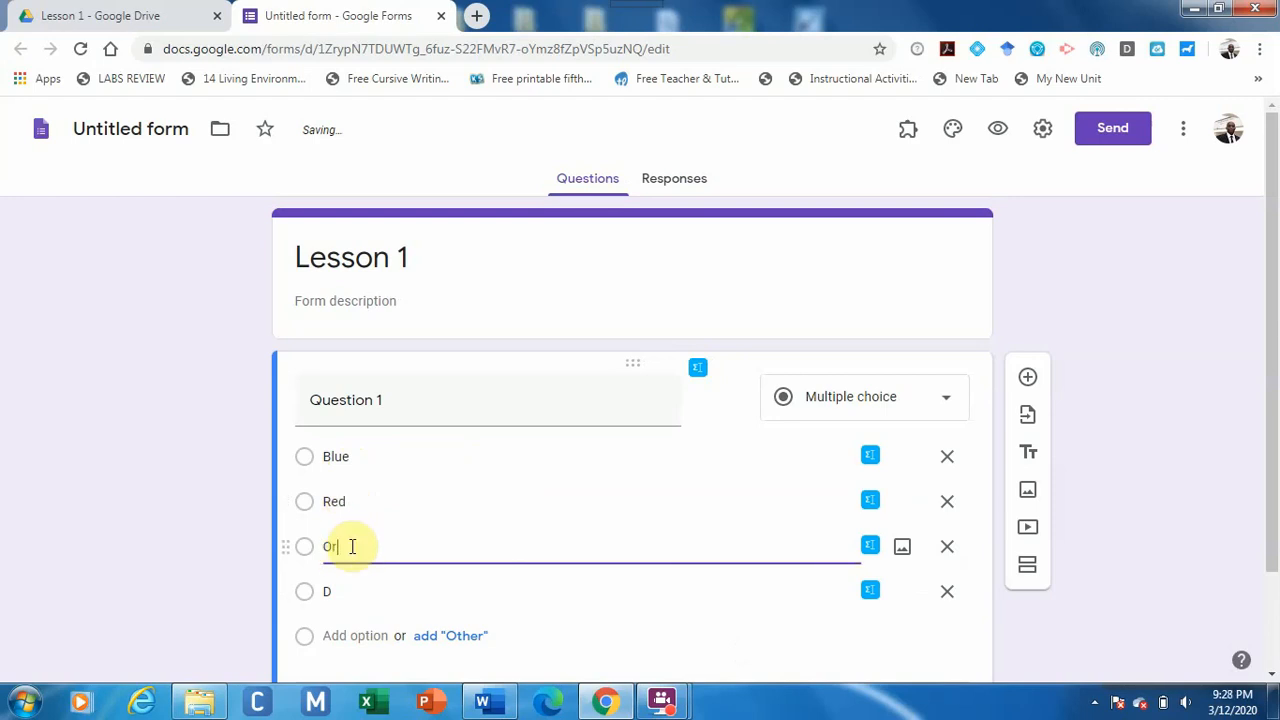
type("ange")
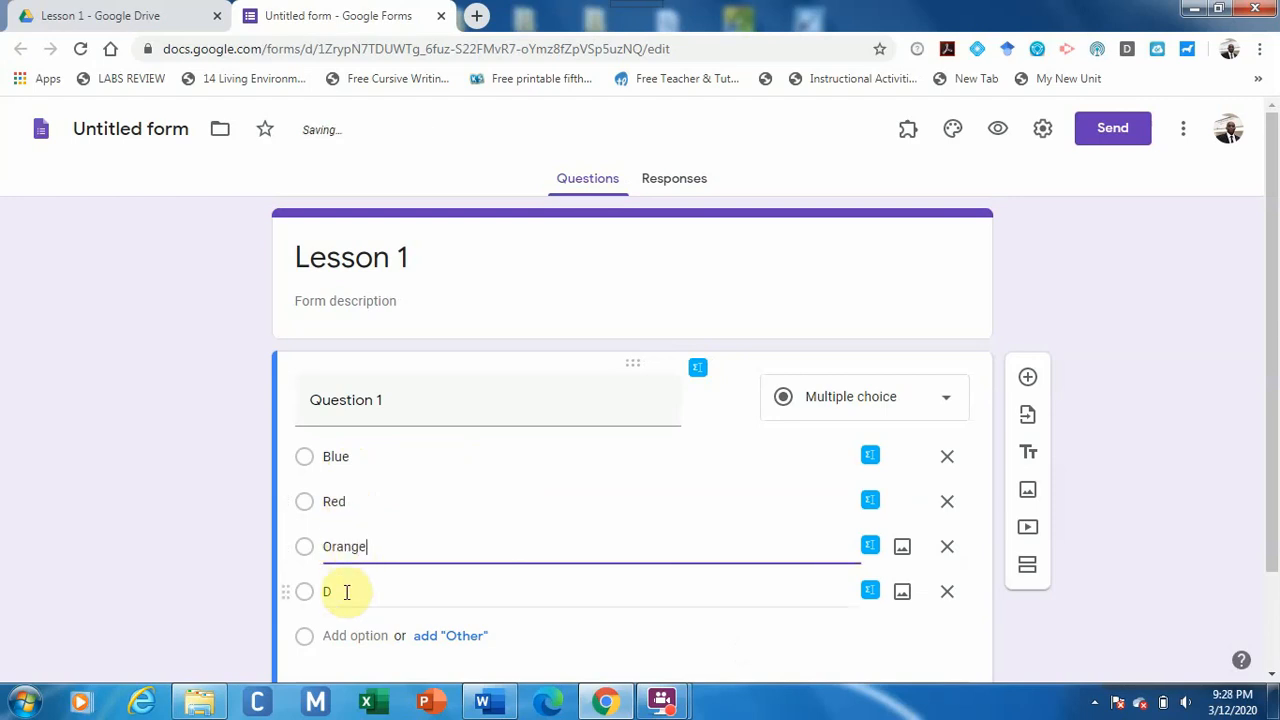
left_click(346, 591)
type("Yell")
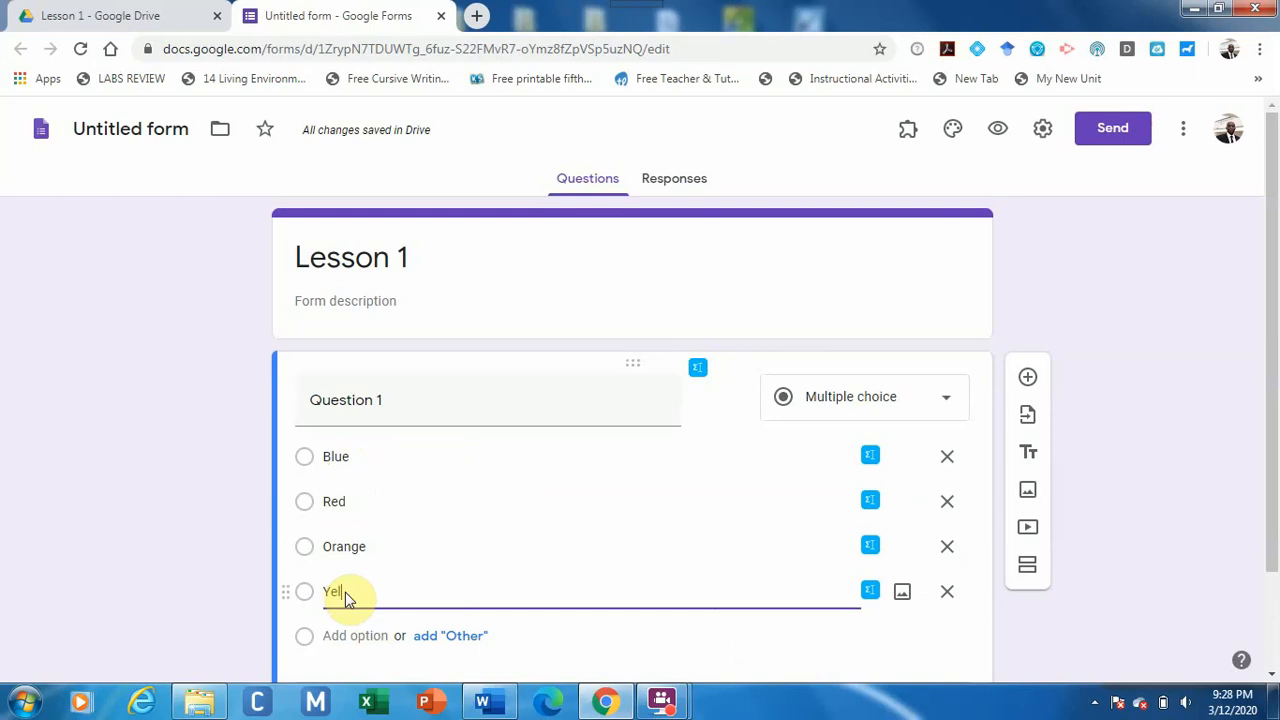
type("ow")
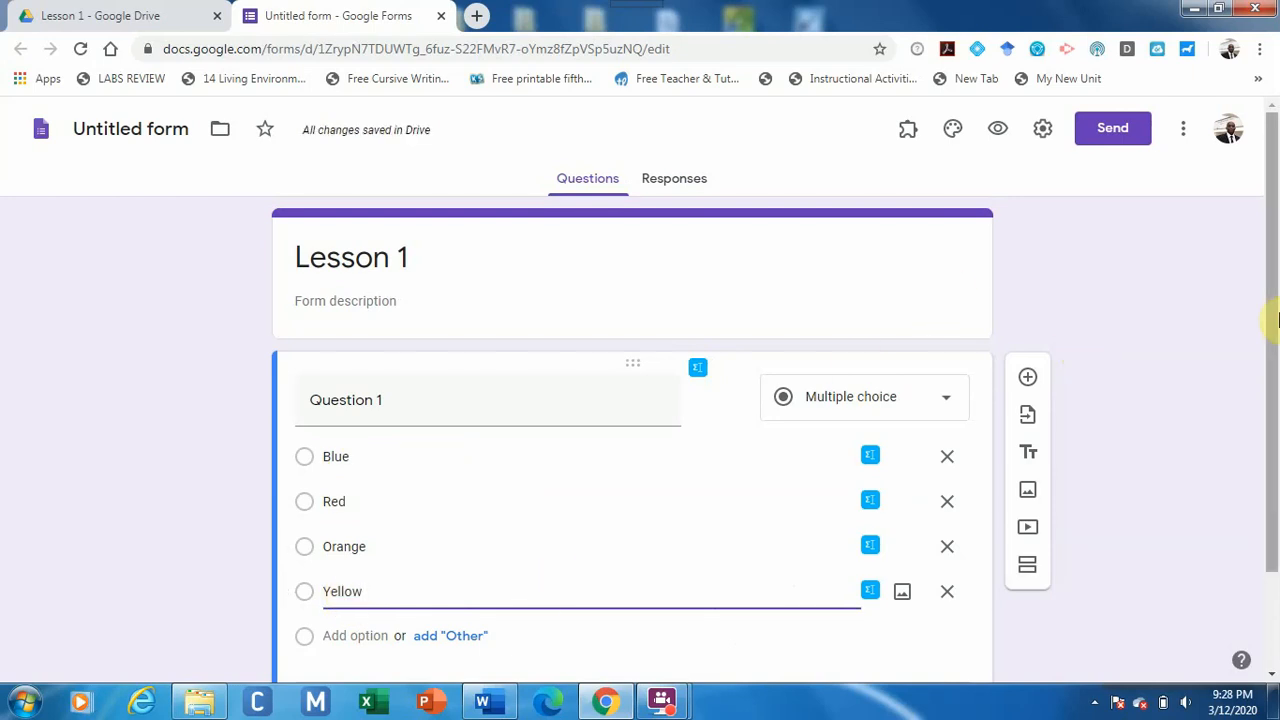
left_click_drag(1277, 318, 1277, 365)
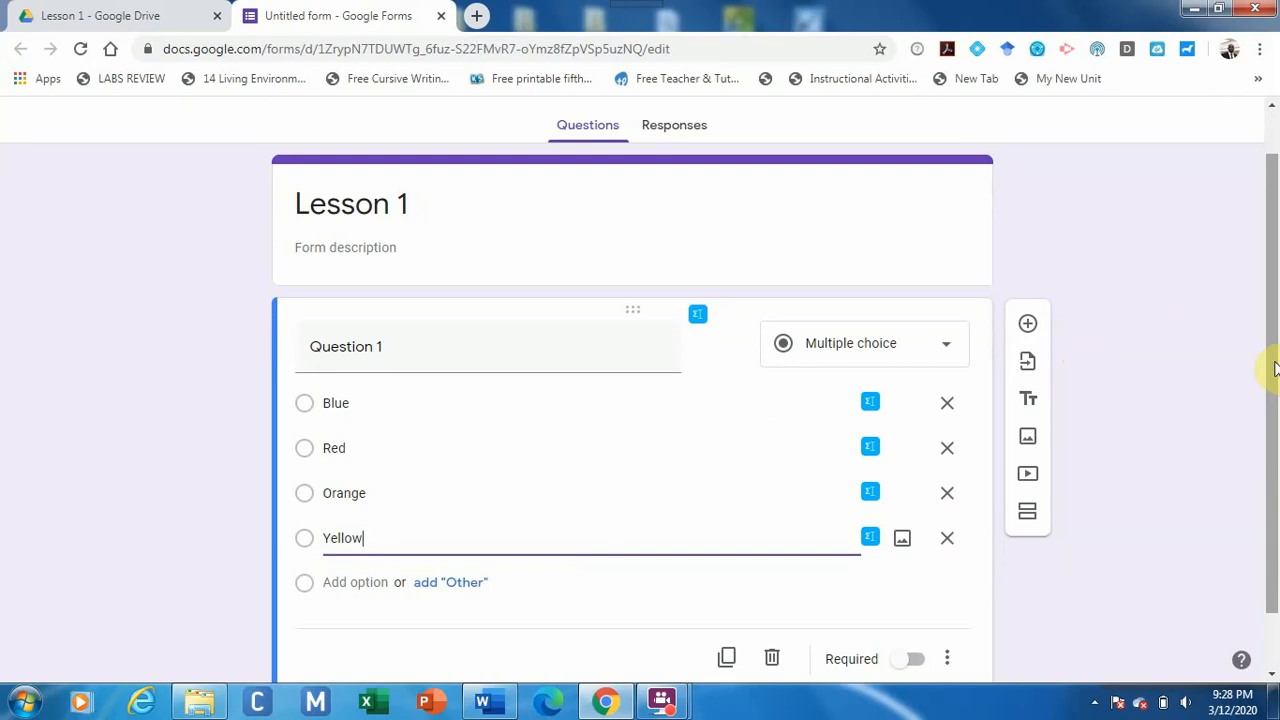
scroll(1275, 383, "down", 1)
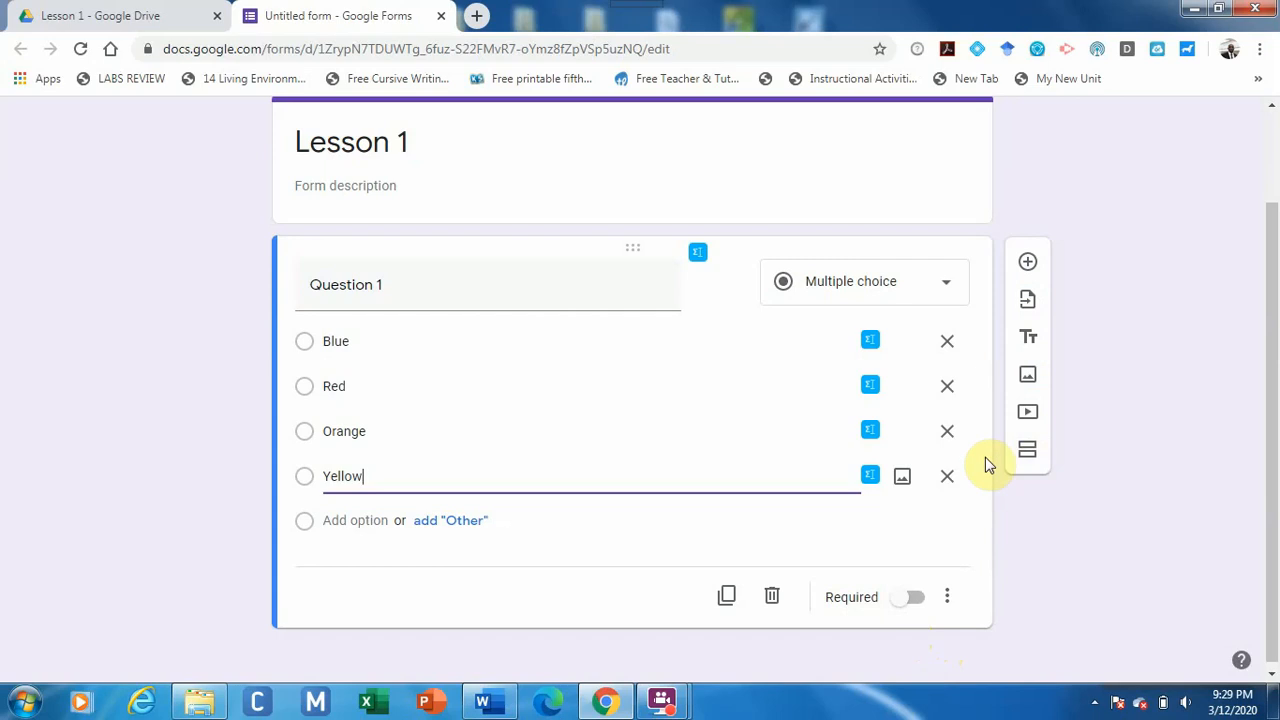
Add a short-answer question titled 'Question 2' below Question 1.
left_click(1028, 264)
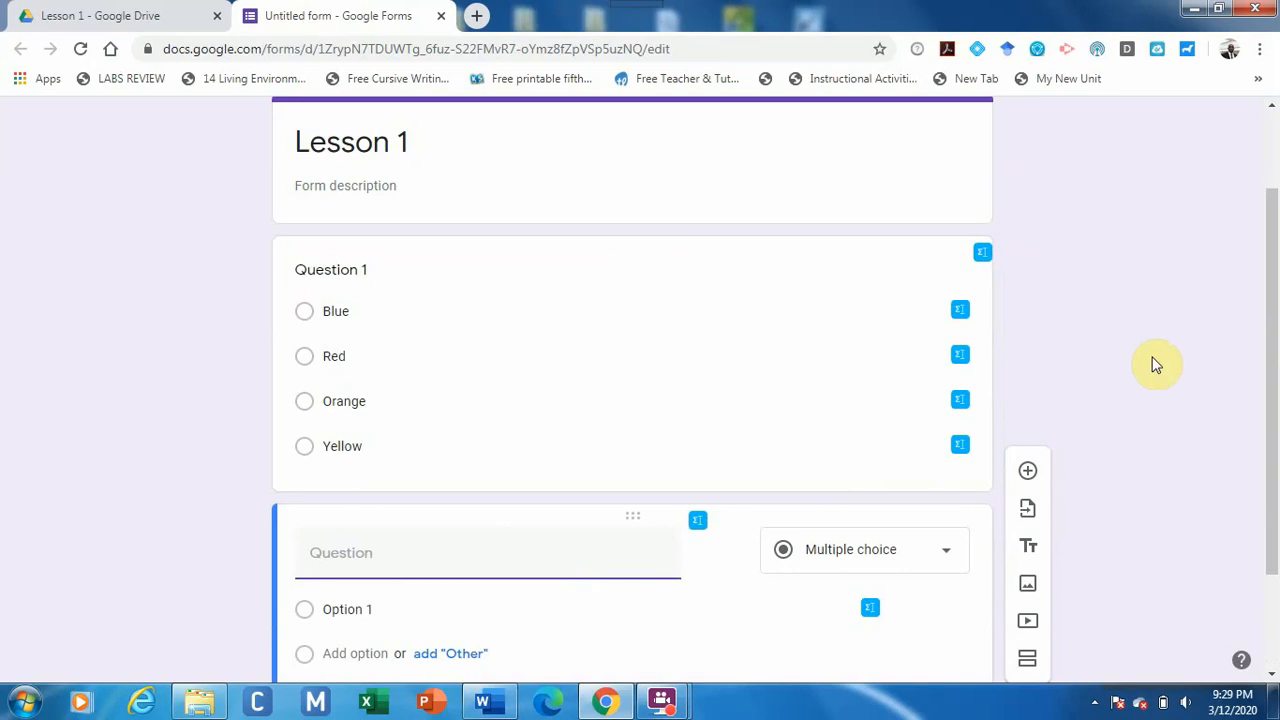
left_click_drag(1277, 340, 1266, 409)
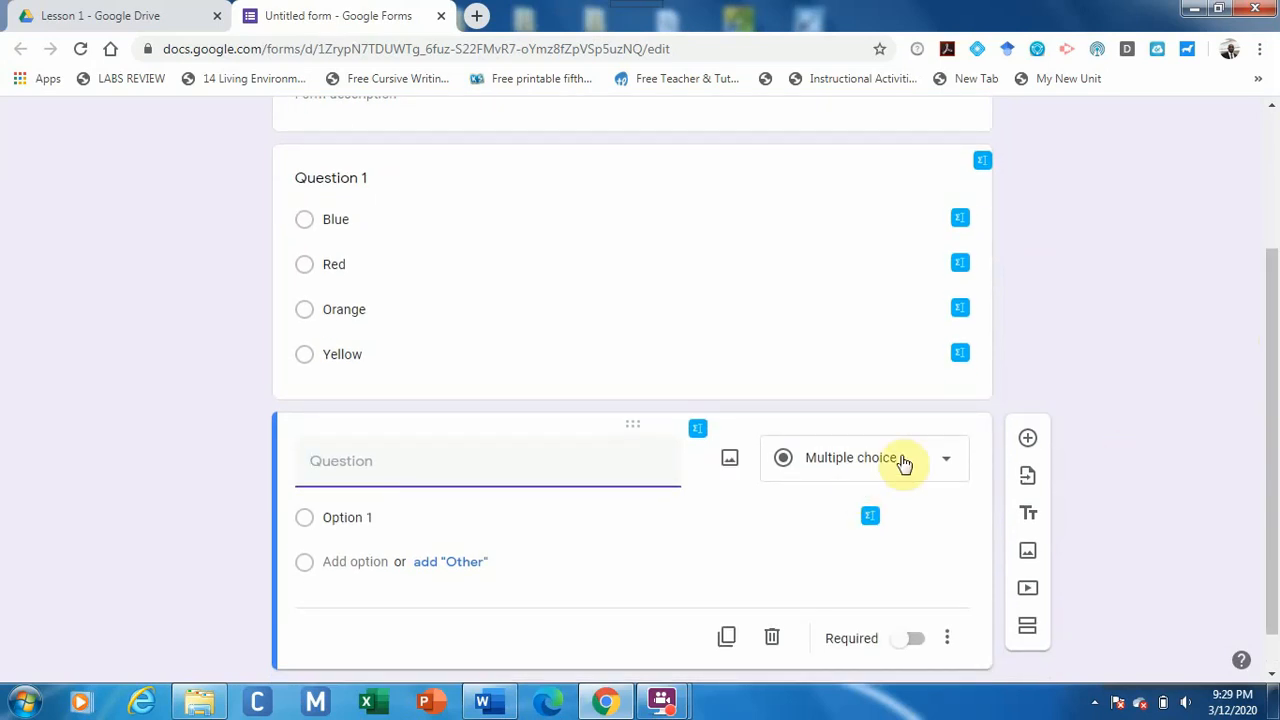
left_click(903, 459)
left_click(885, 149)
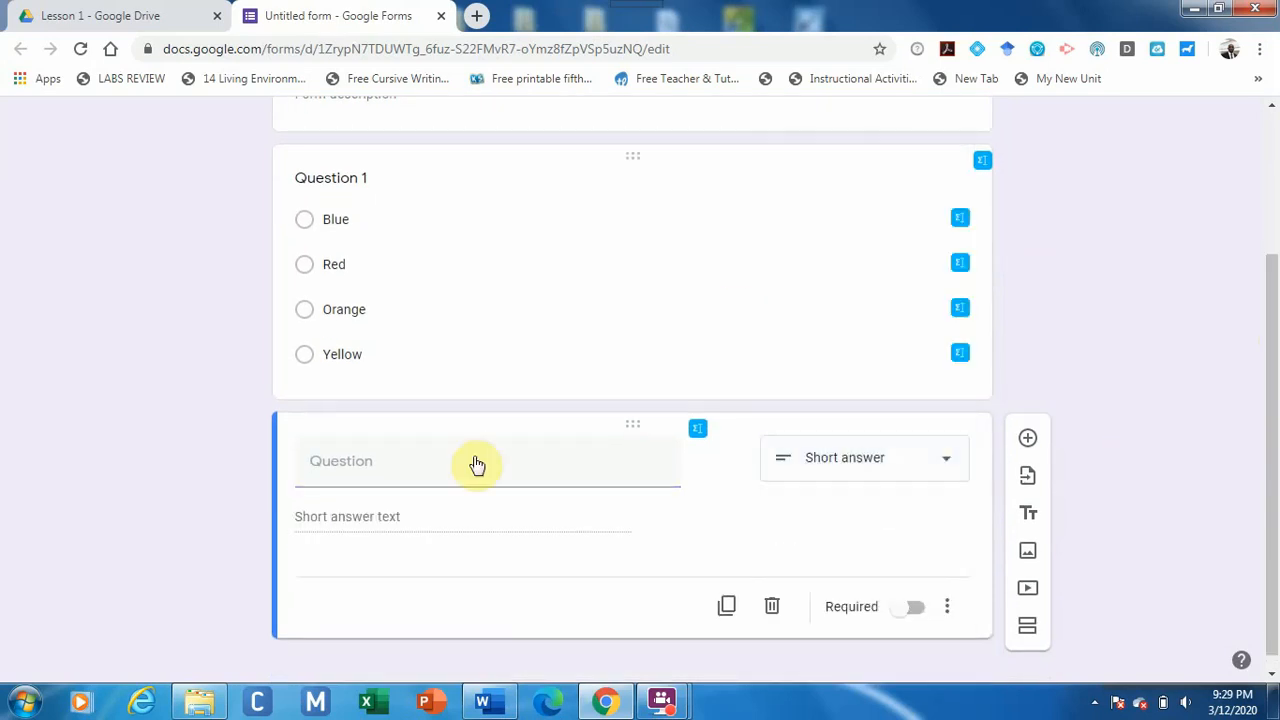
left_click(471, 456)
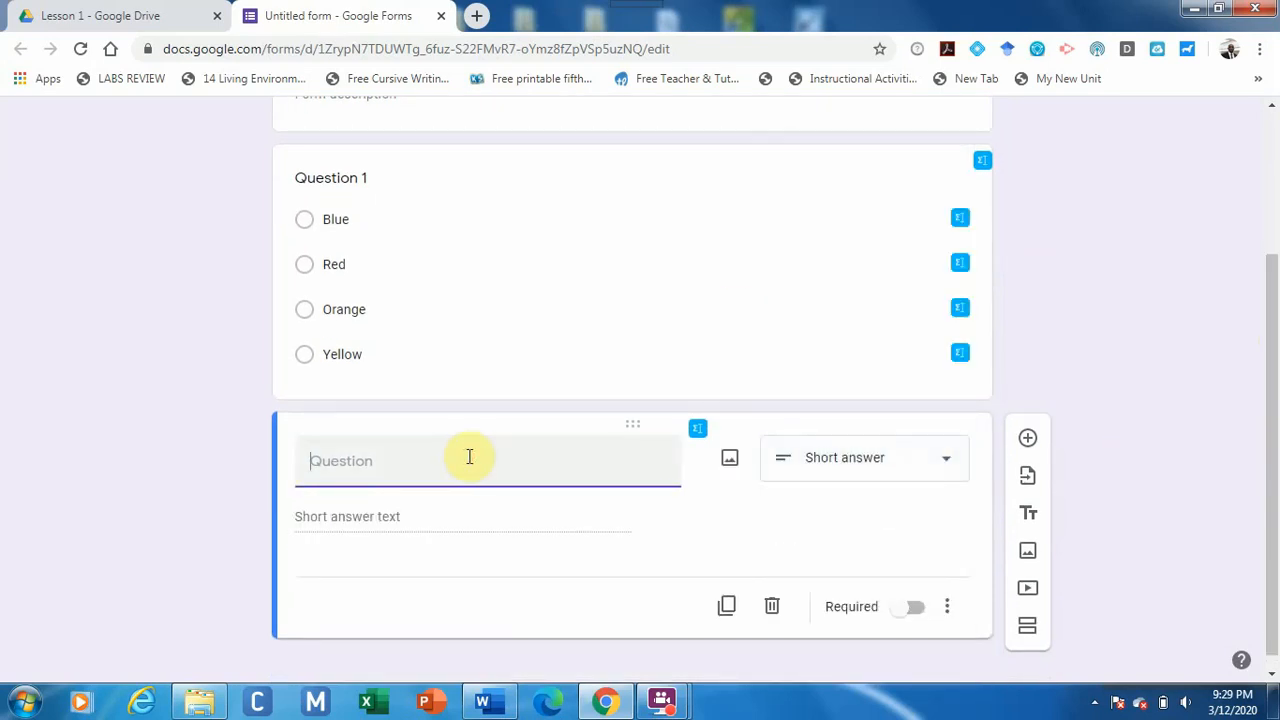
type("Question 2")
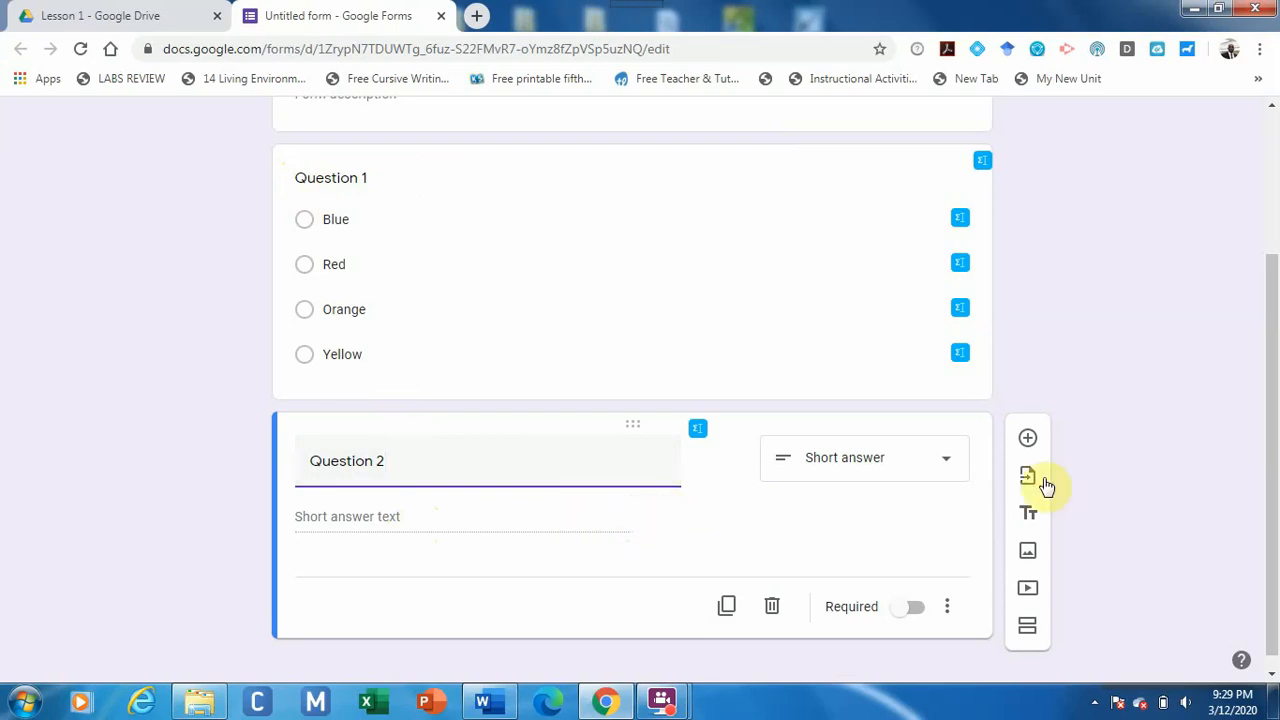
Add a paragraph question titled 'Question 3' below Question 2.
left_click(1027, 440)
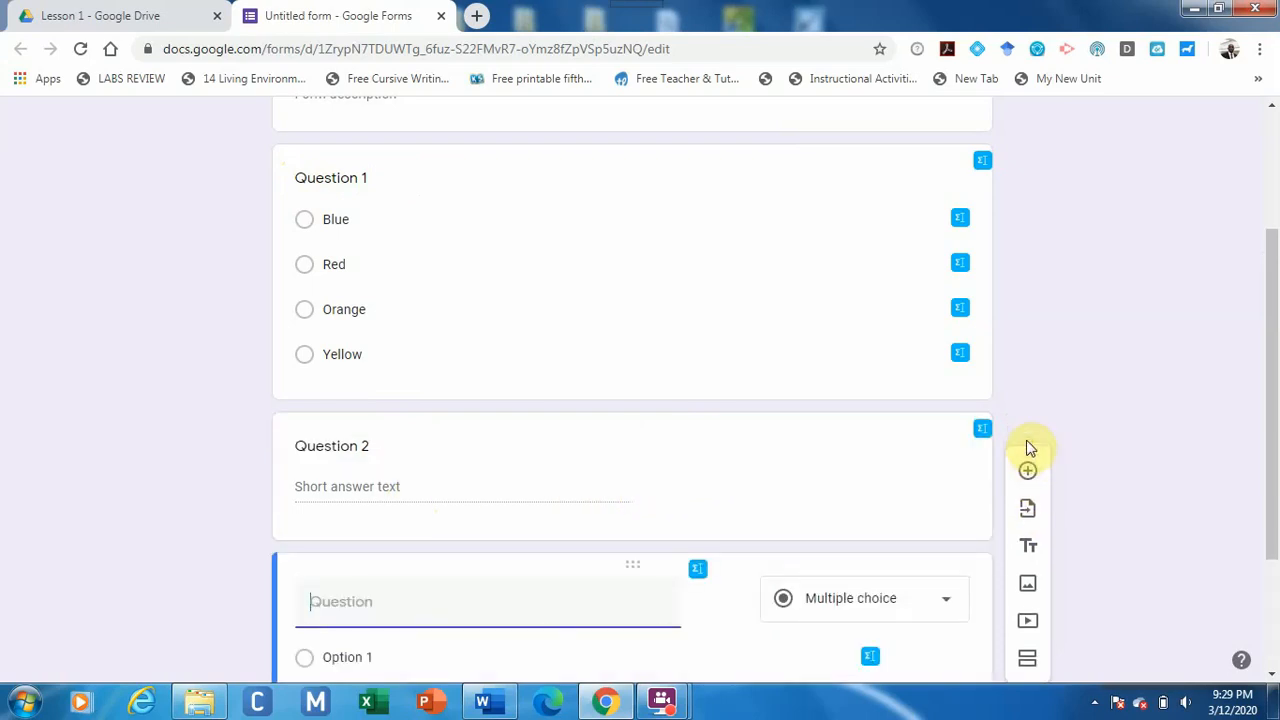
left_click_drag(1271, 386, 1276, 538)
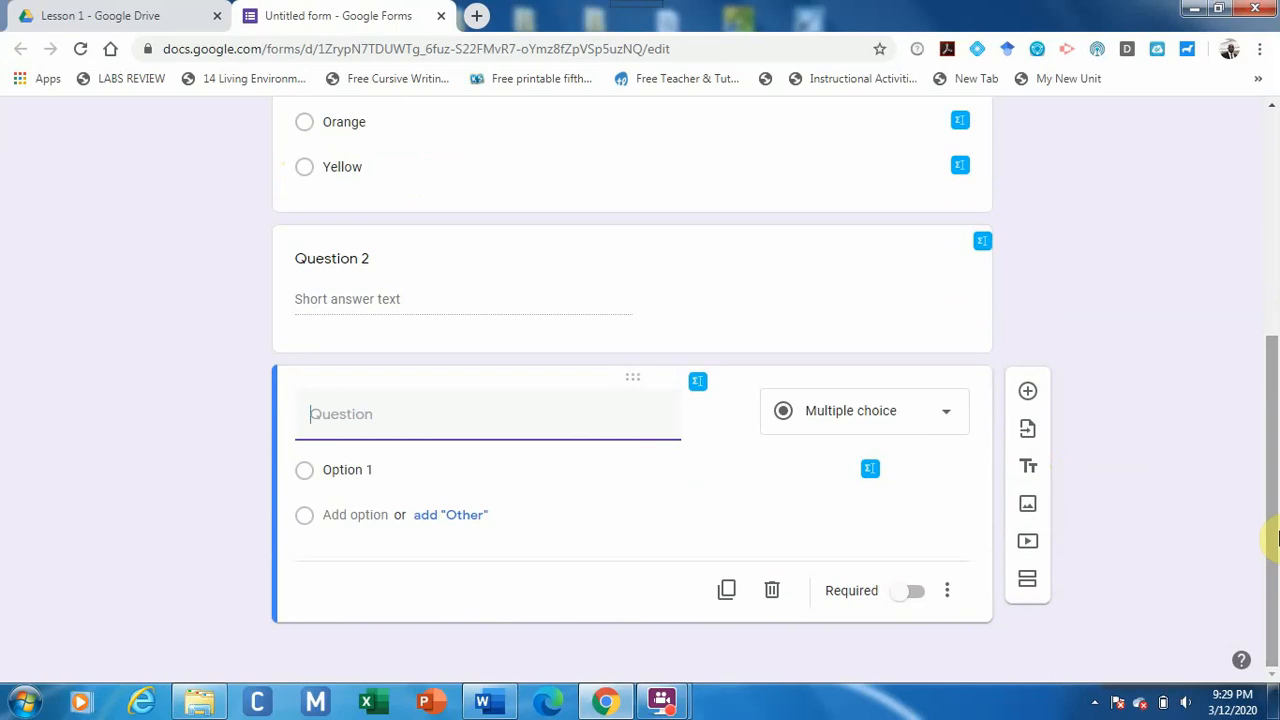
left_click(928, 420)
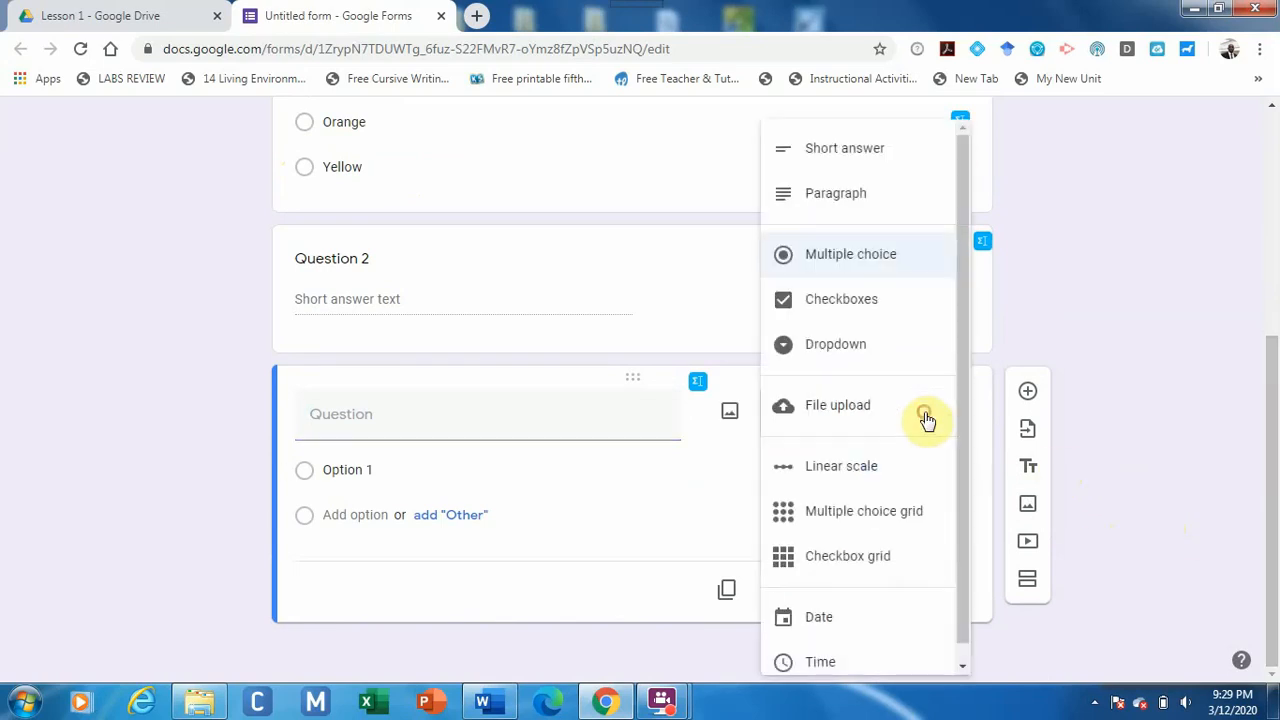
left_click(901, 200)
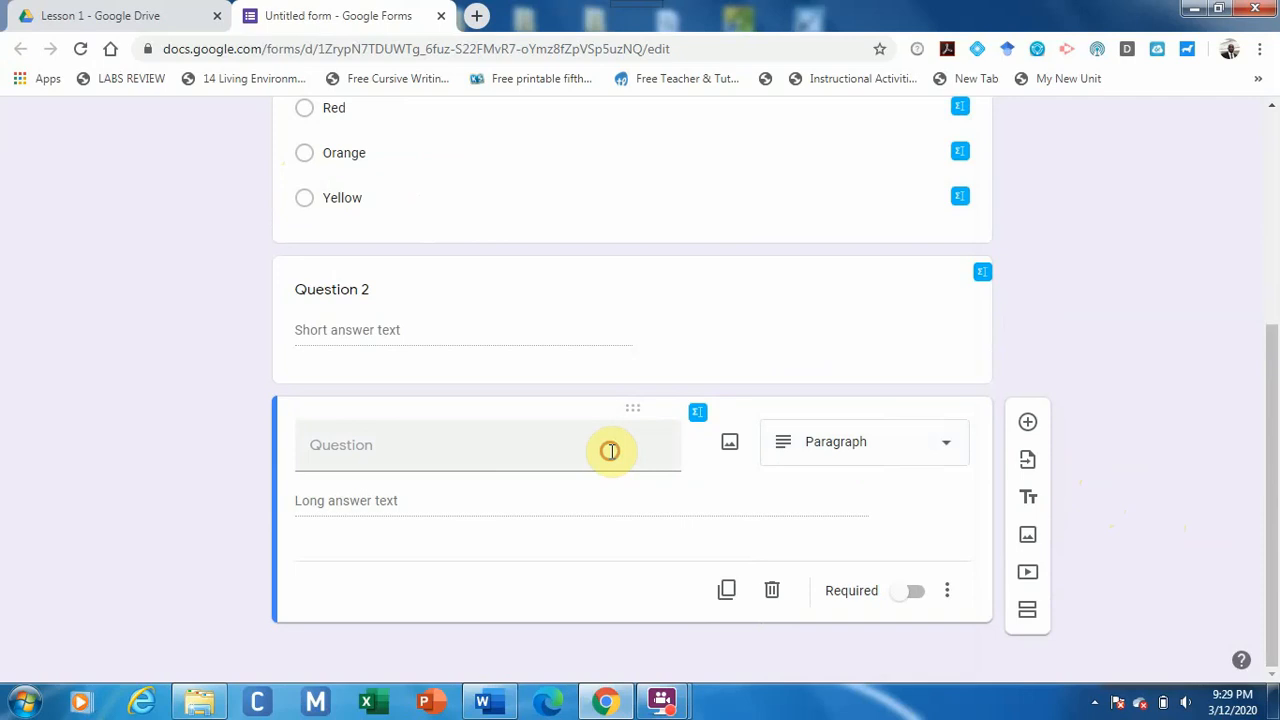
left_click(610, 451)
type("ue")
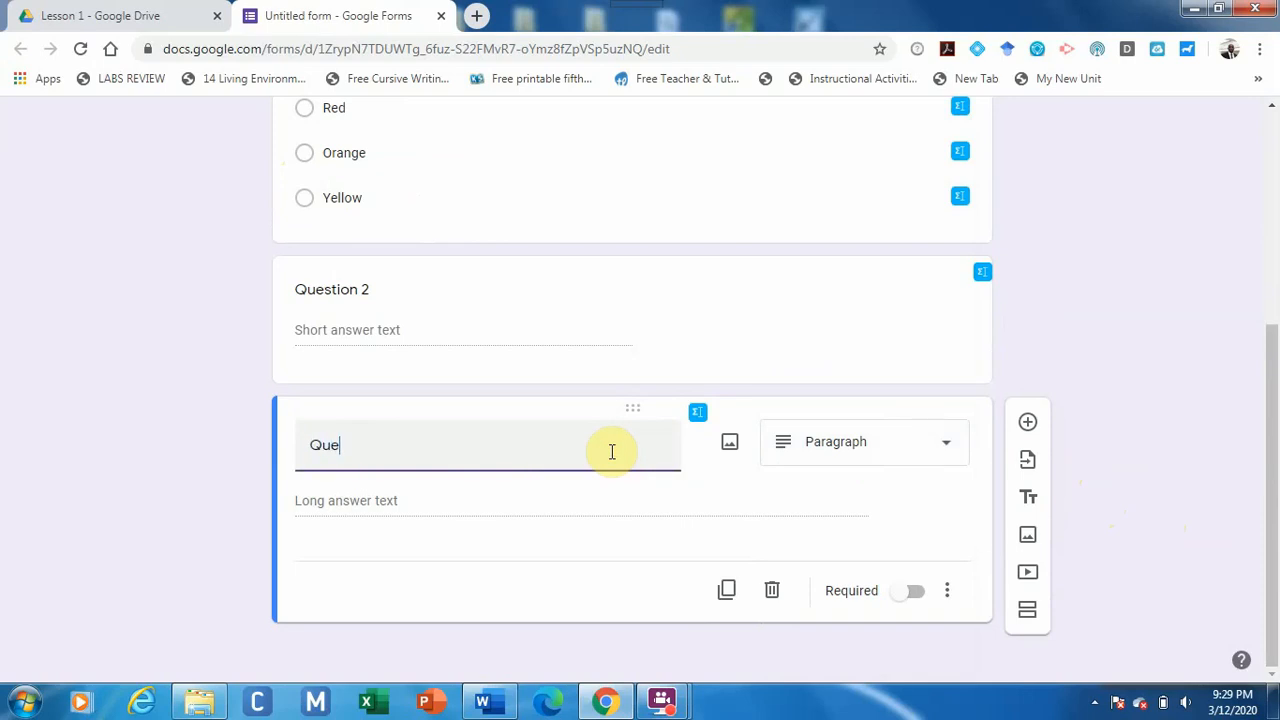
type("stion 3")
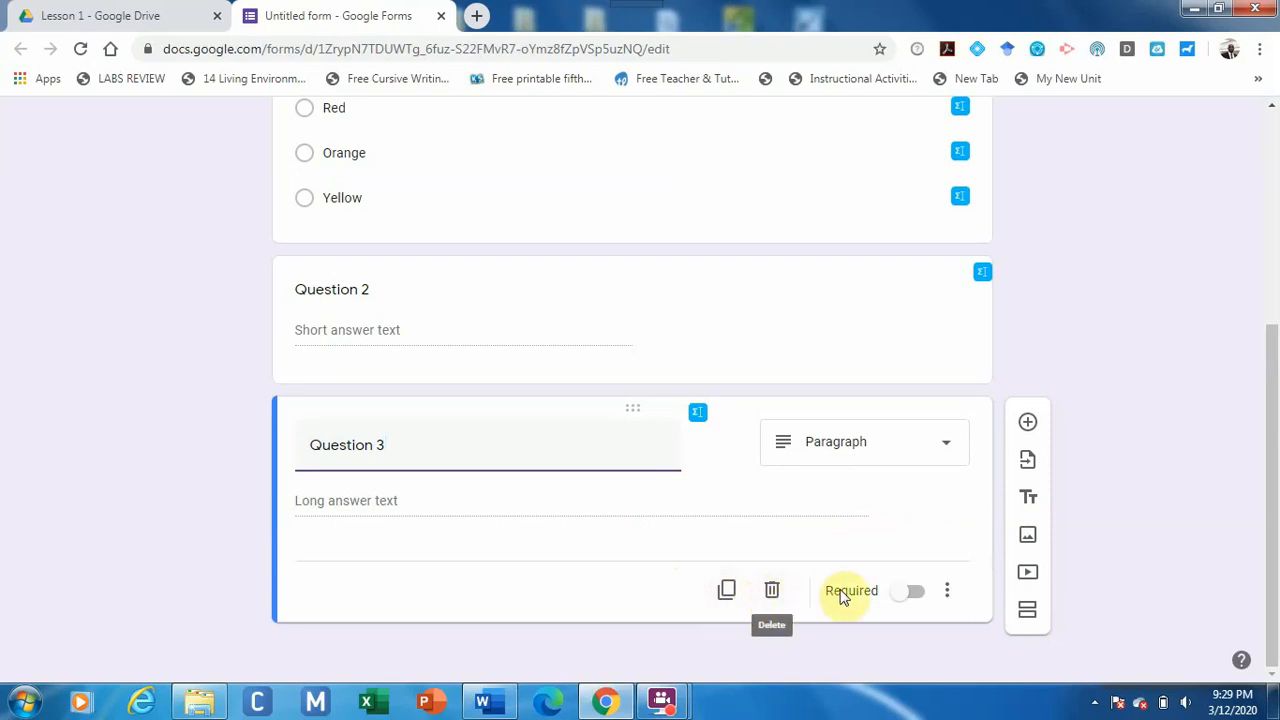
Switch on Required for Question 3.
left_click(912, 599)
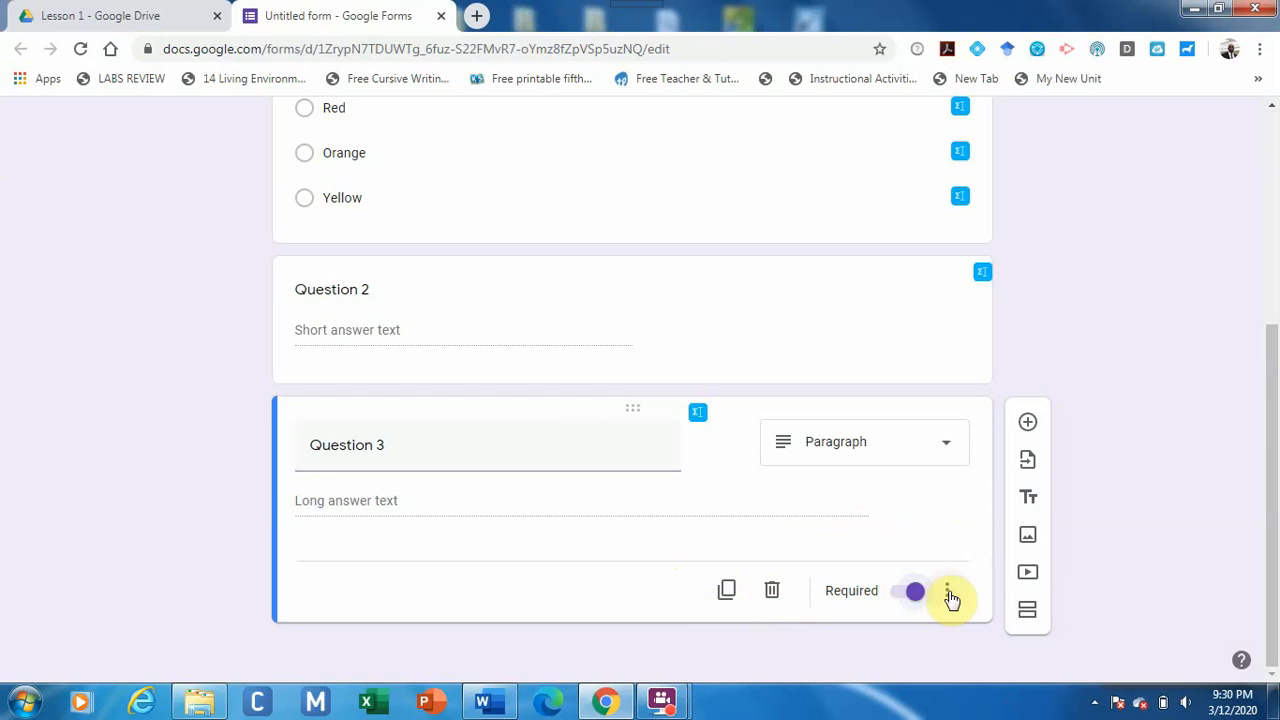
left_click(948, 595)
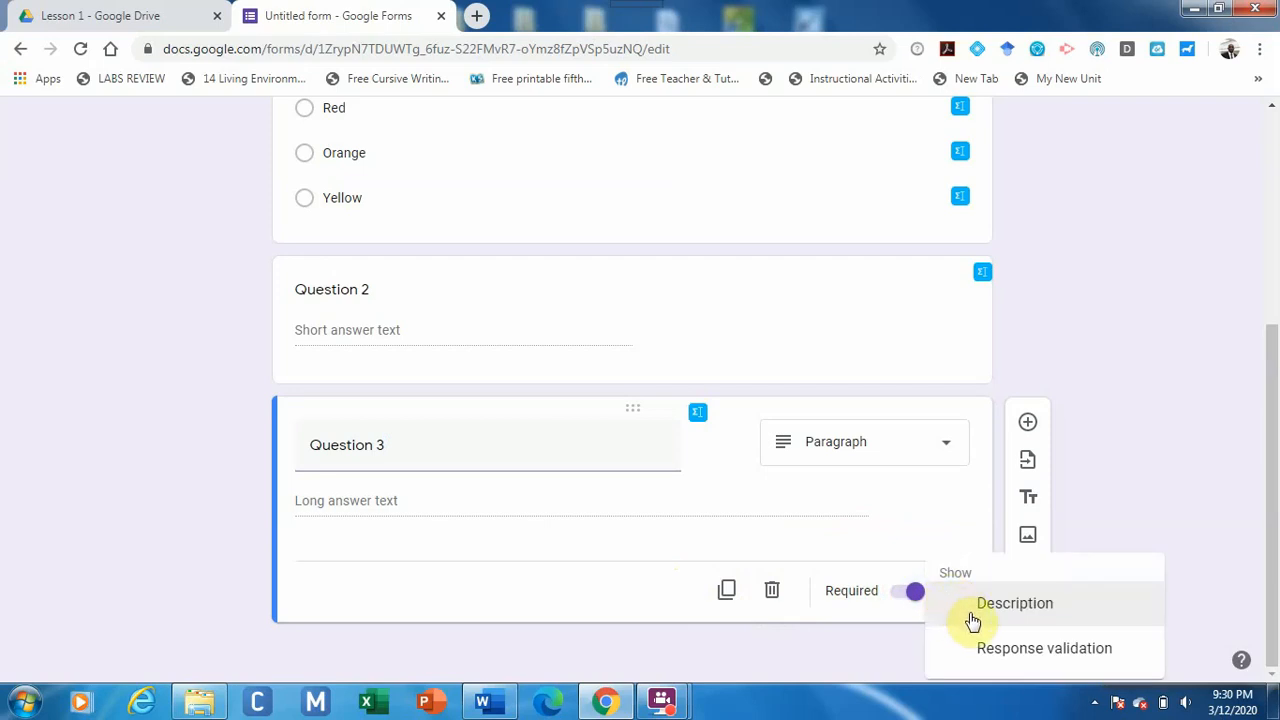
left_click(886, 590)
left_click(910, 594)
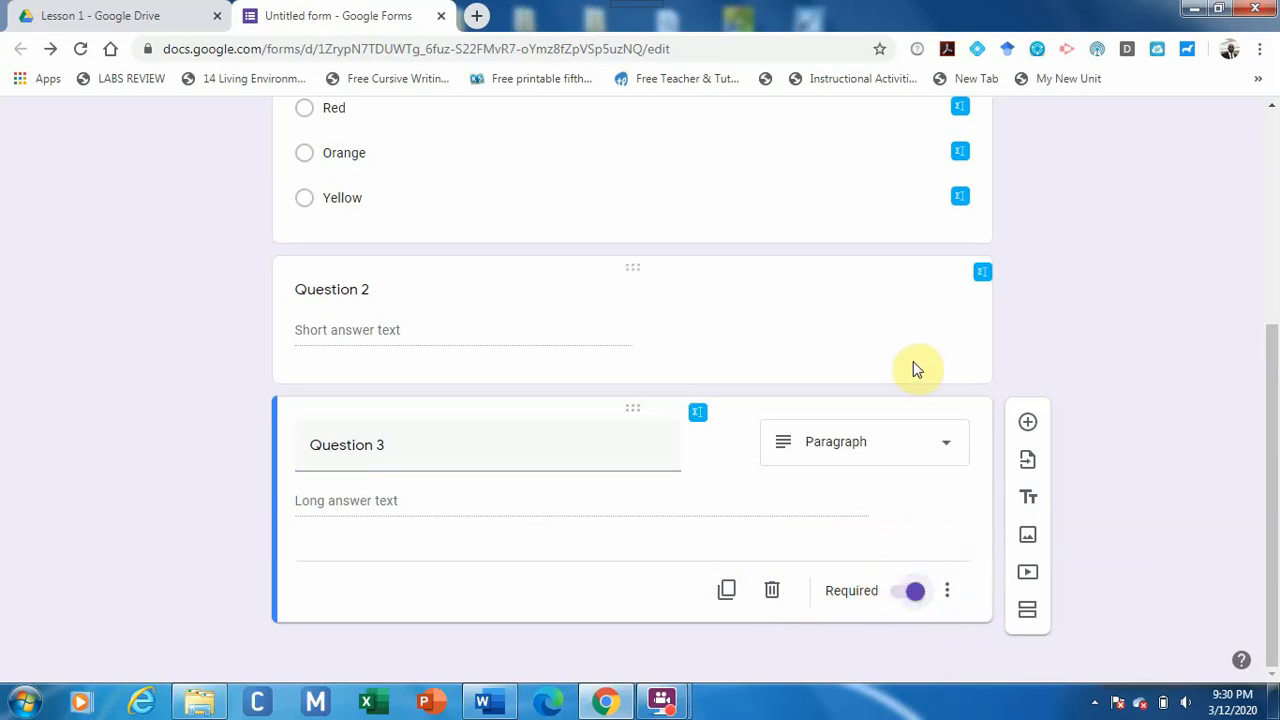
Switch on Required for Question 2 and Question 1.
left_click(873, 338)
left_click(914, 450)
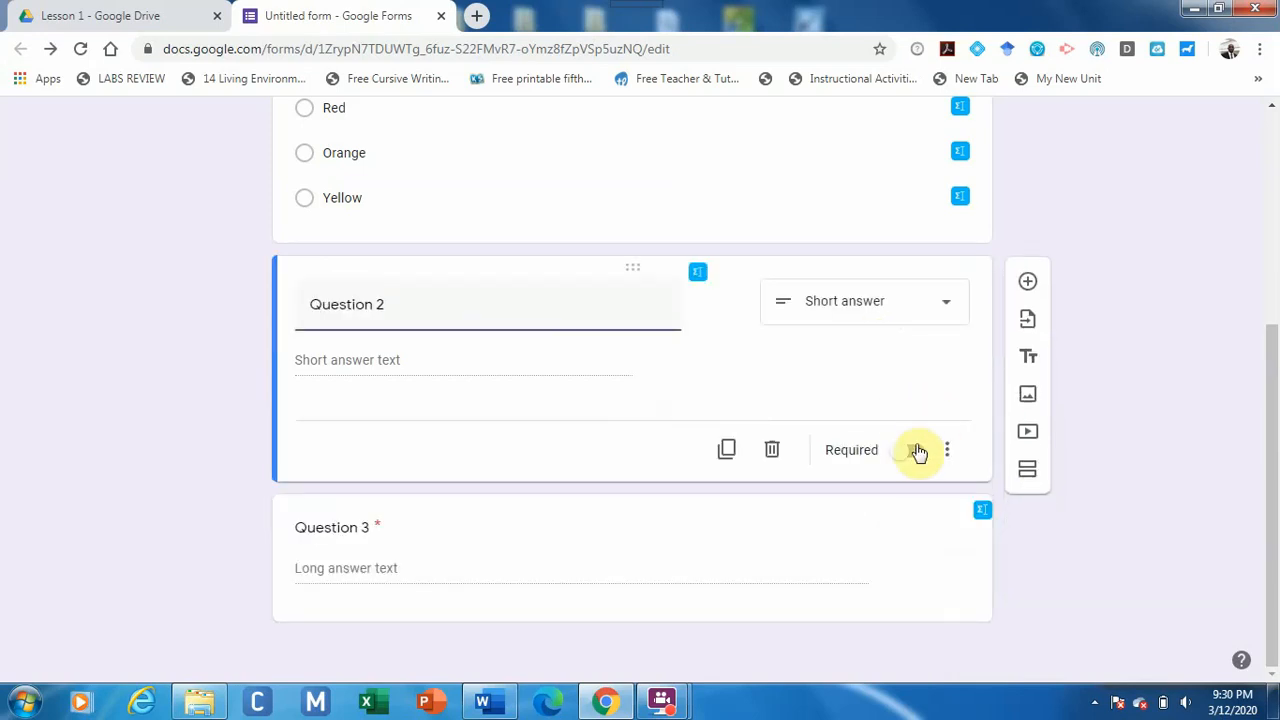
left_click(864, 152)
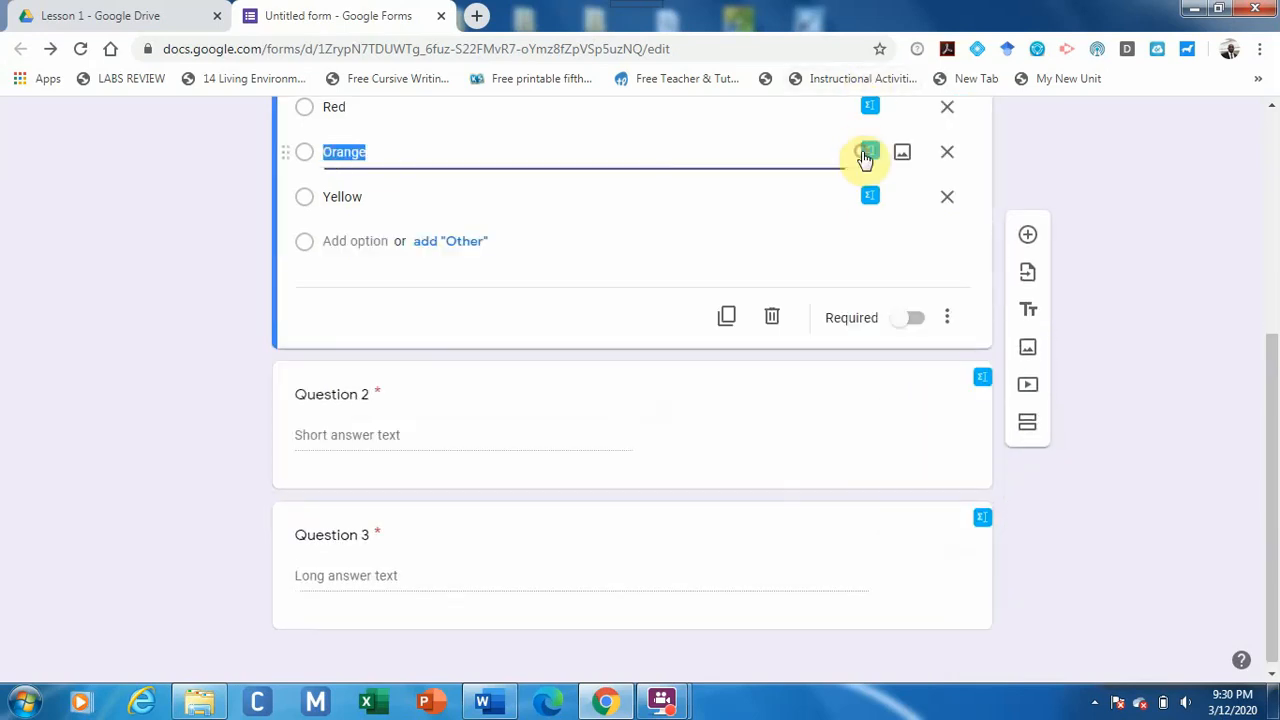
left_click(916, 320)
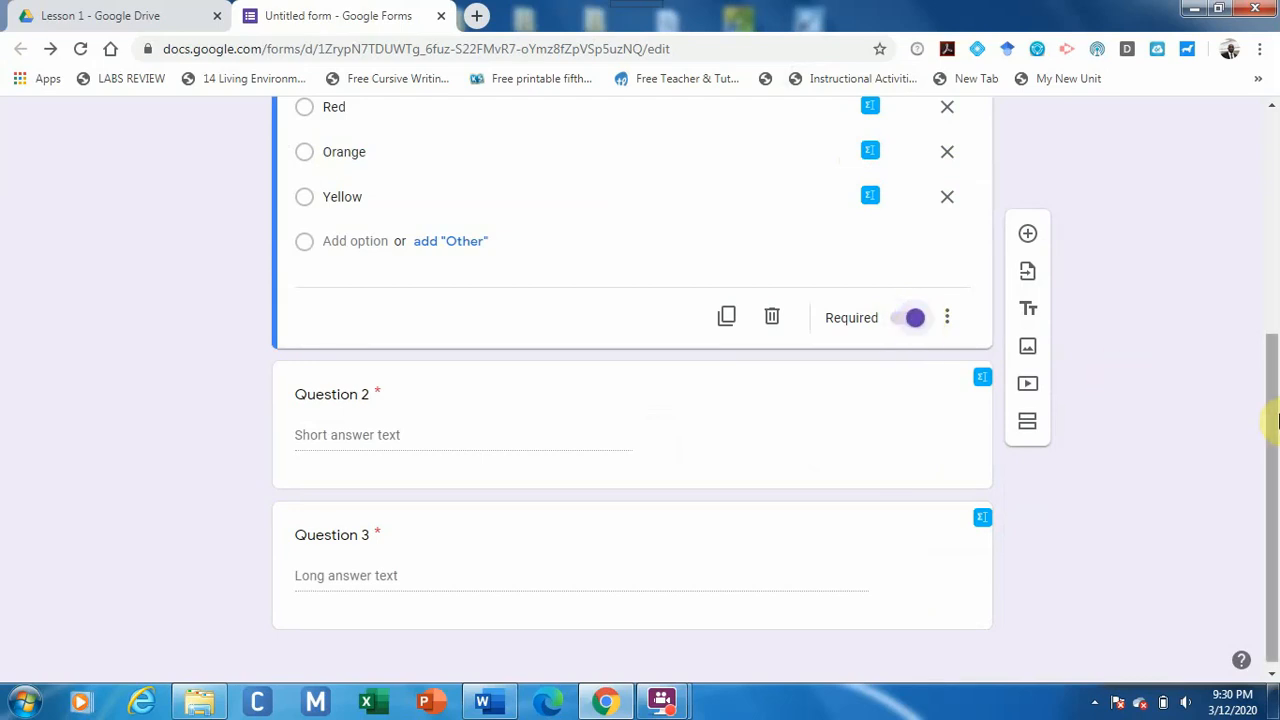
Rename the 'Untitled form' file to 'Lesson 1'.
left_click_drag(1275, 420, 1276, 185)
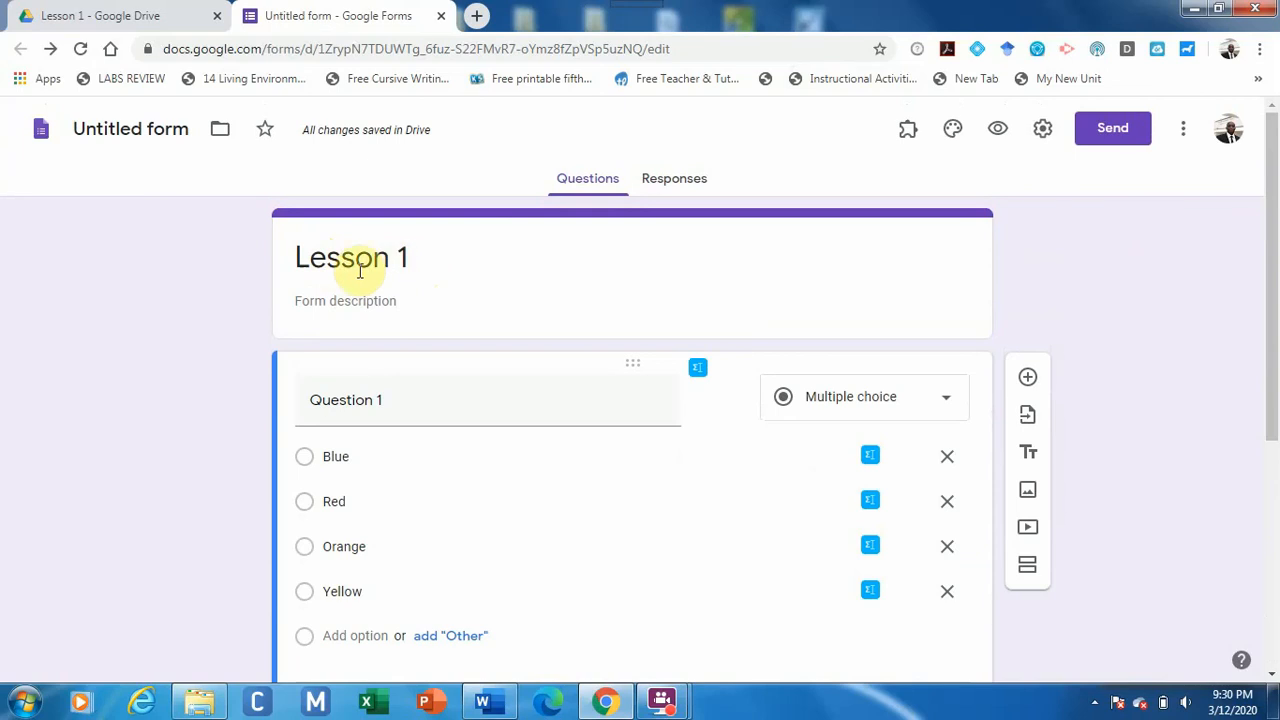
left_click(142, 127)
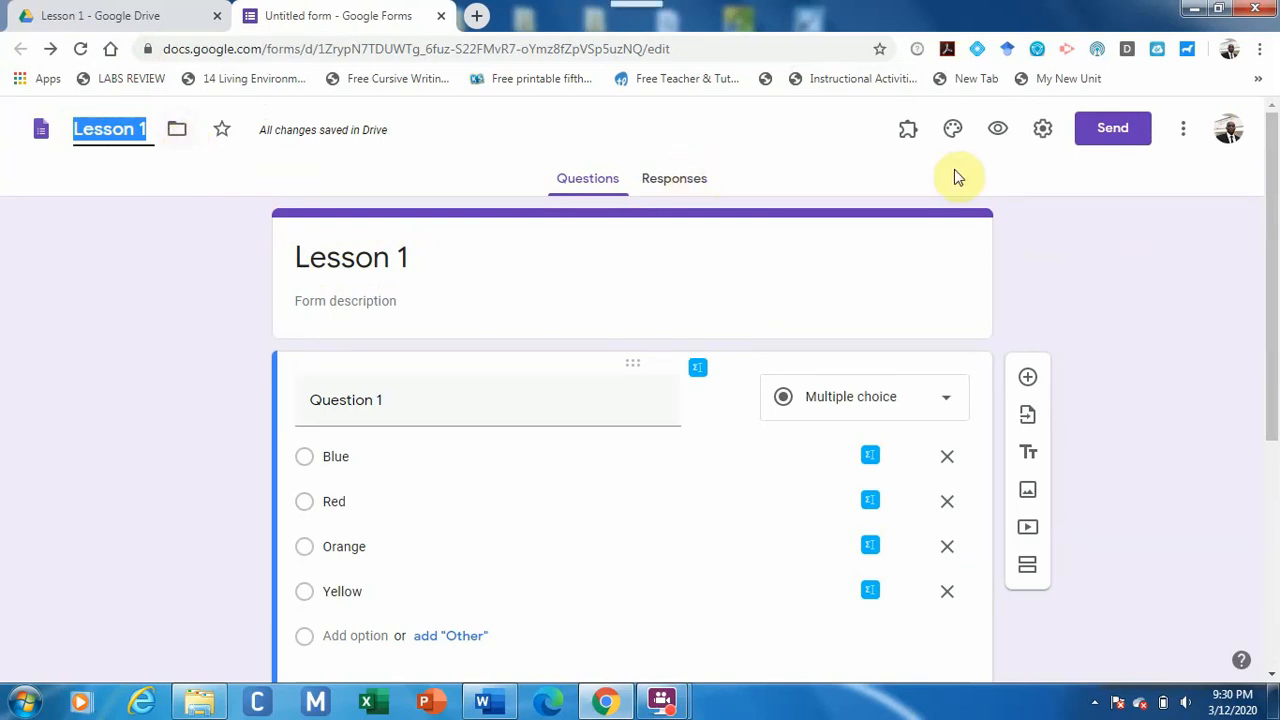
left_click(1029, 278)
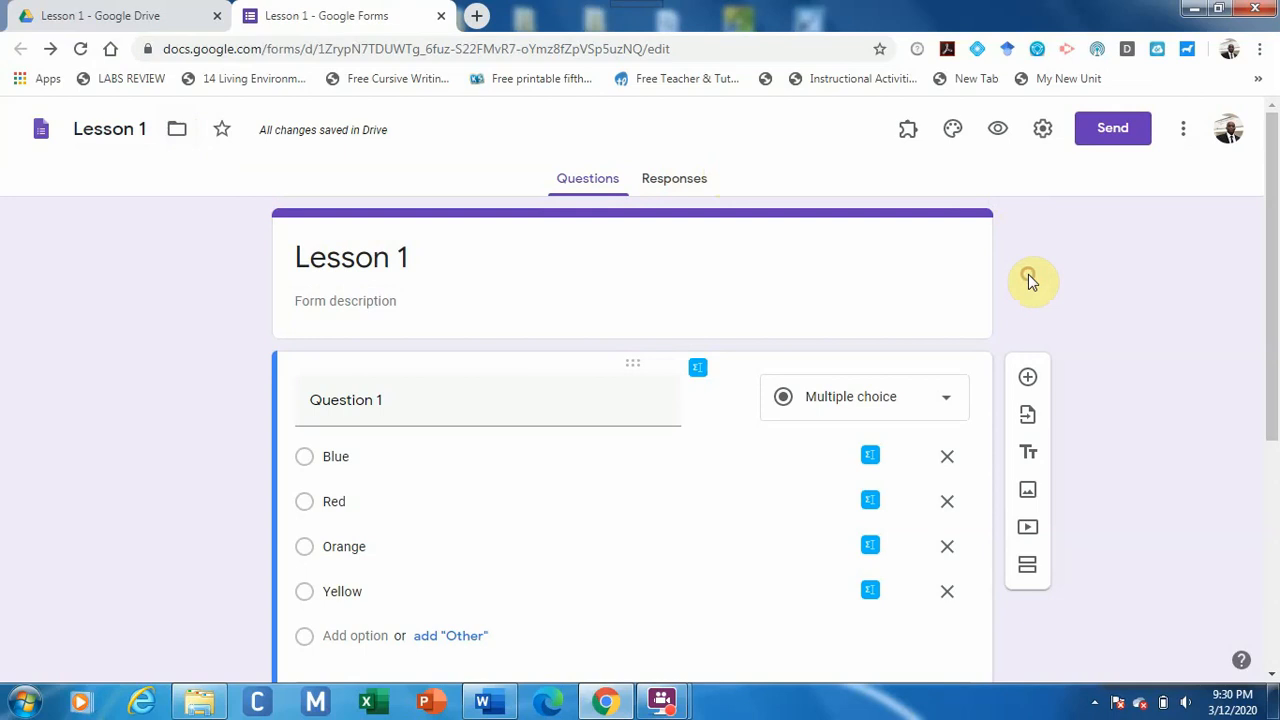
In the form settings, collect email addresses, limit to 1 response, and show a progress bar.
left_click(1043, 136)
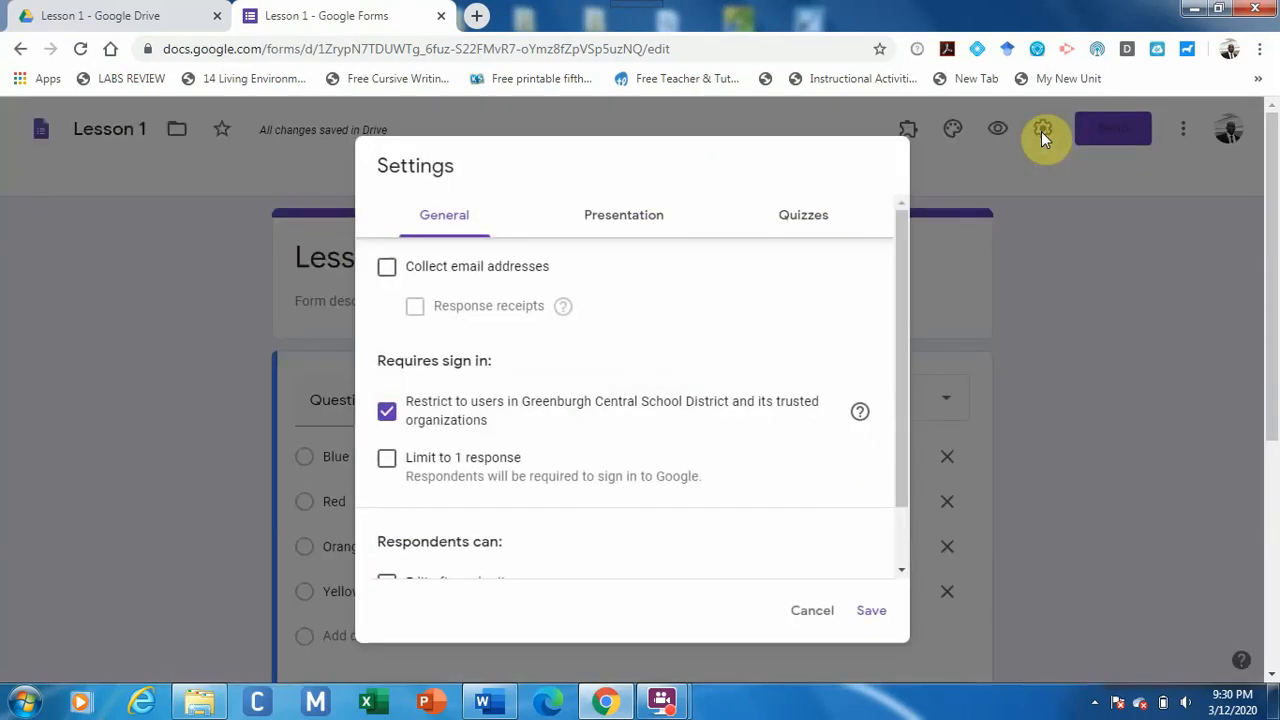
left_click(387, 269)
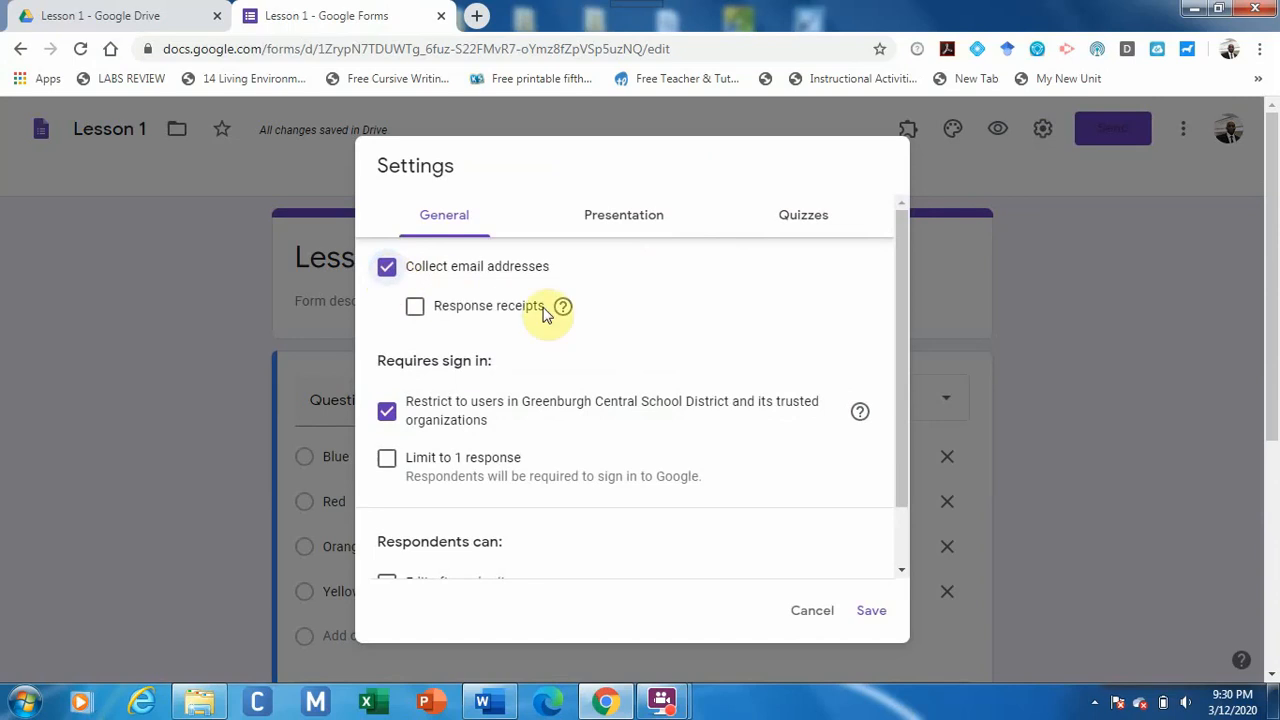
left_click(391, 463)
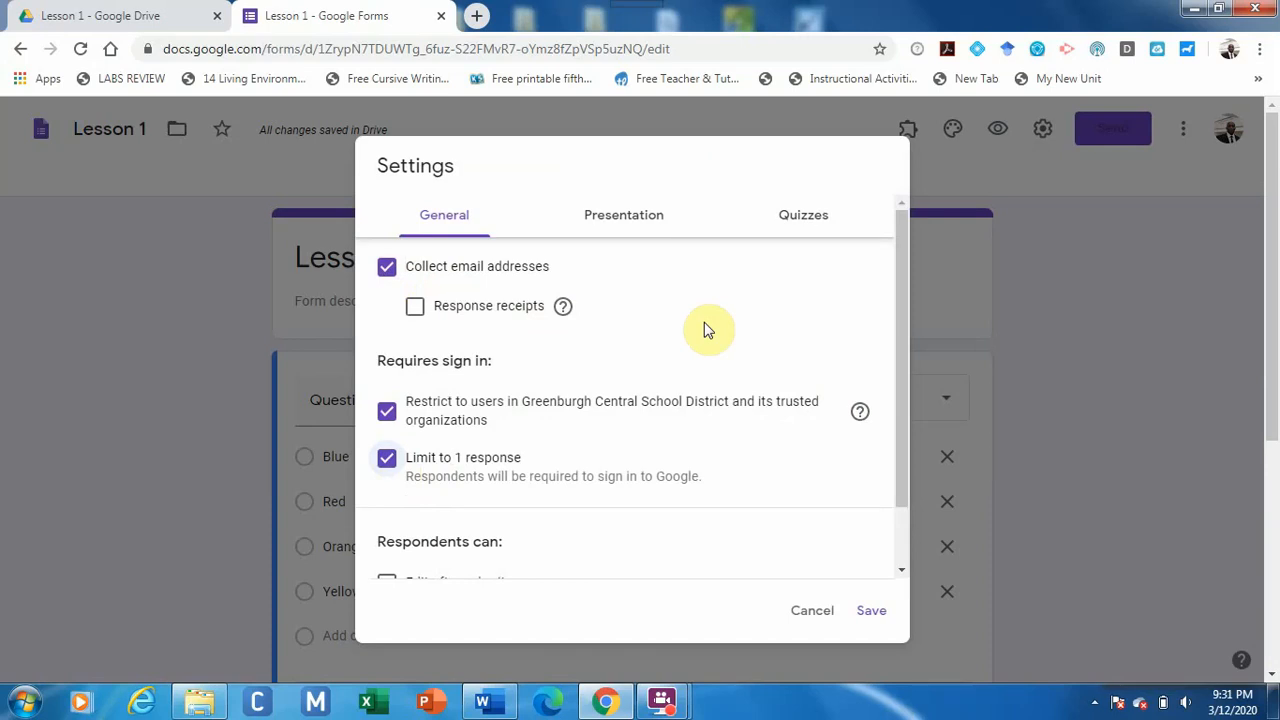
left_click(623, 215)
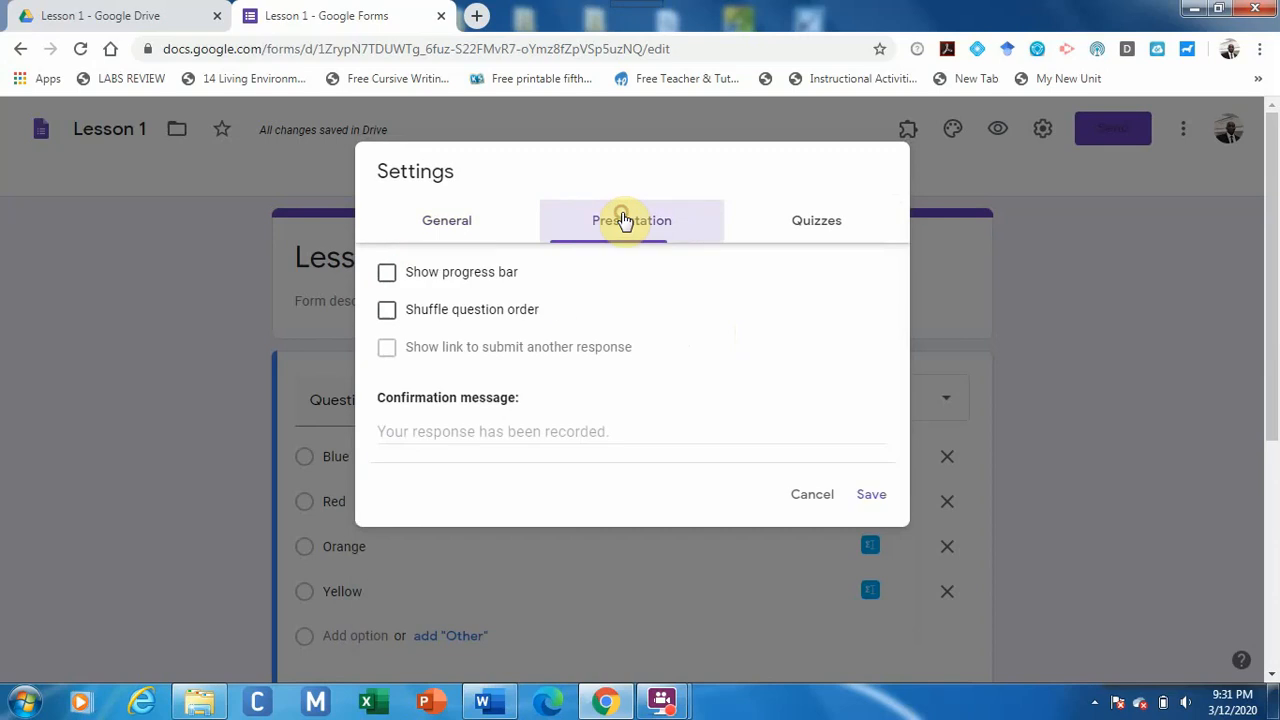
left_click(385, 272)
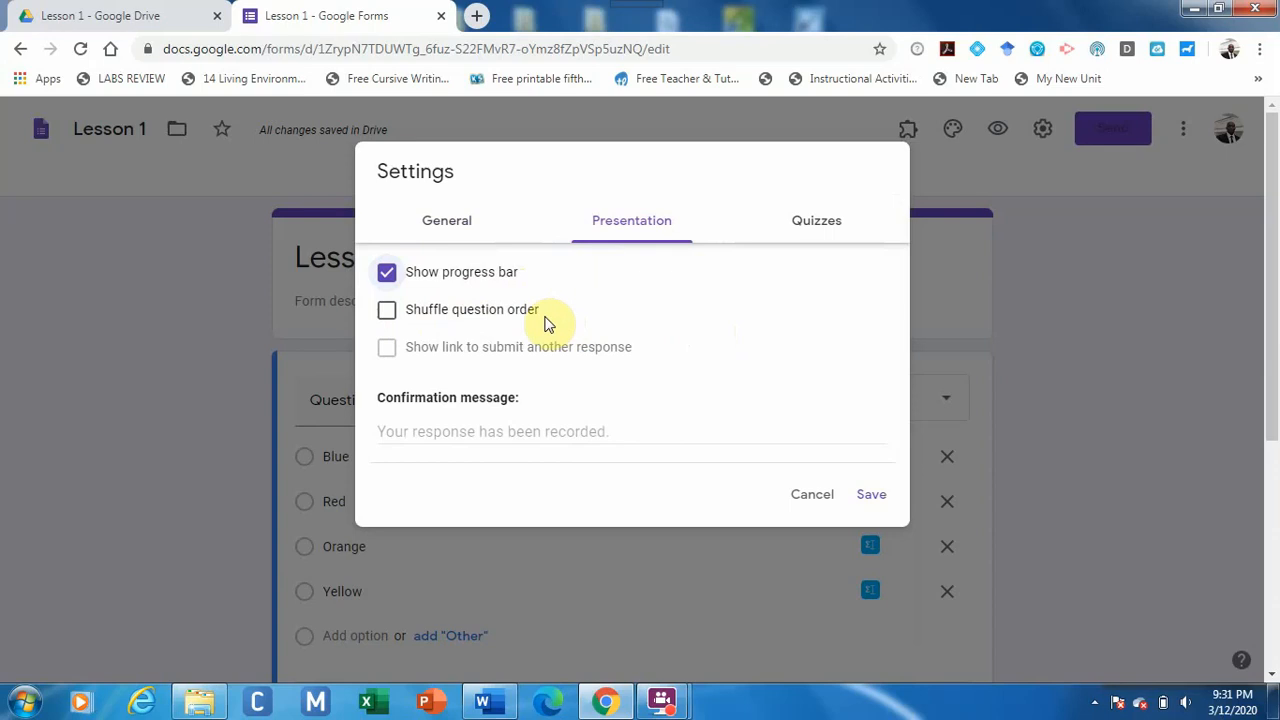
Turn on 'Make this a quiz' with grades released immediately after each submission.
left_click(815, 228)
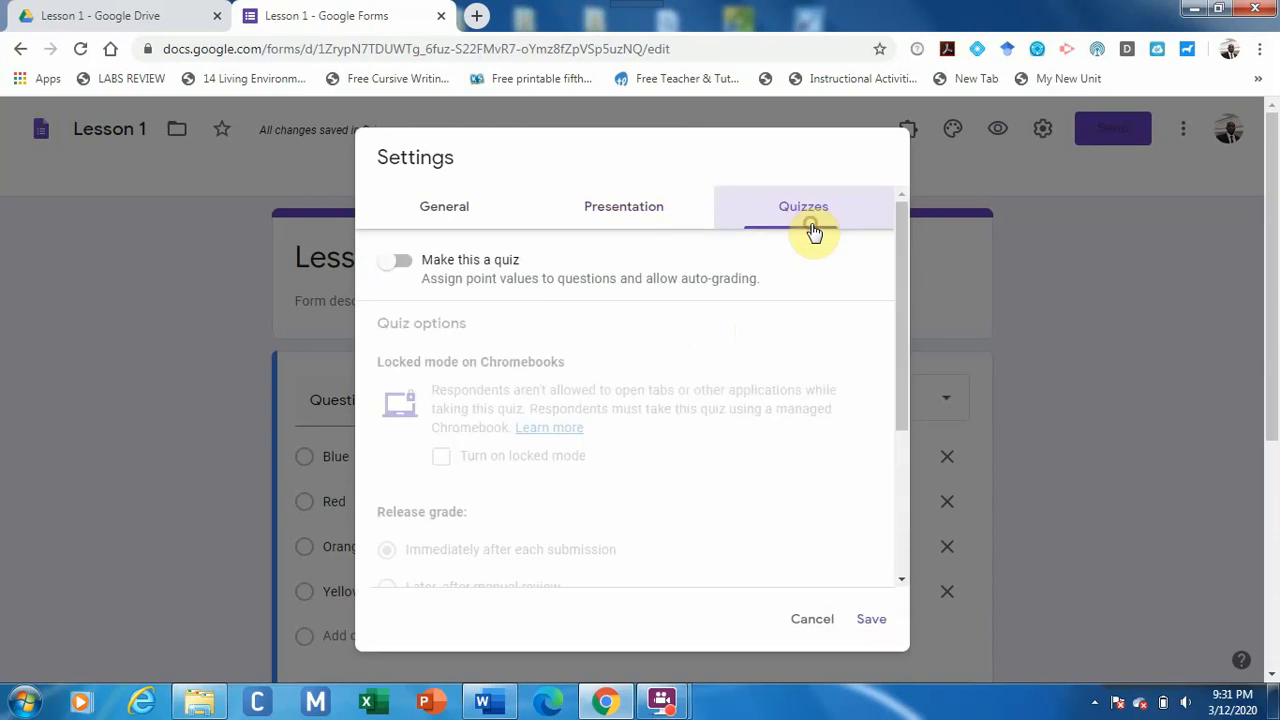
left_click(401, 265)
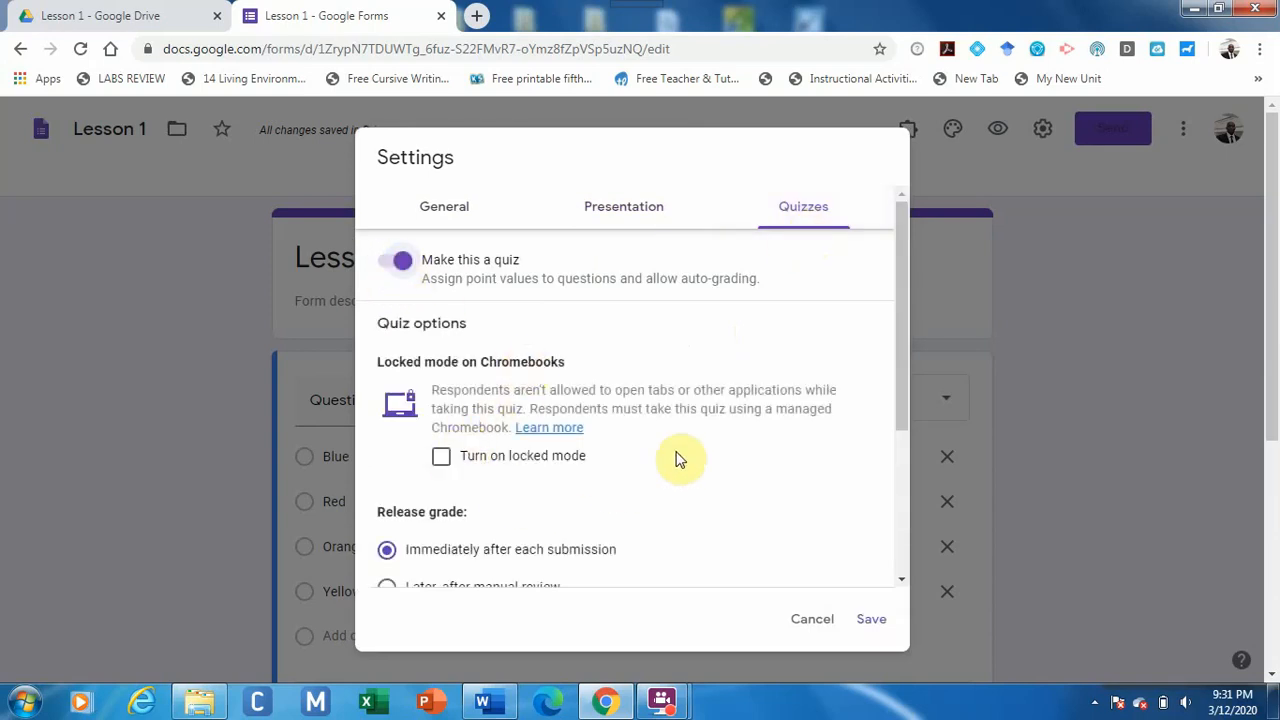
scroll(677, 459, "down", 1)
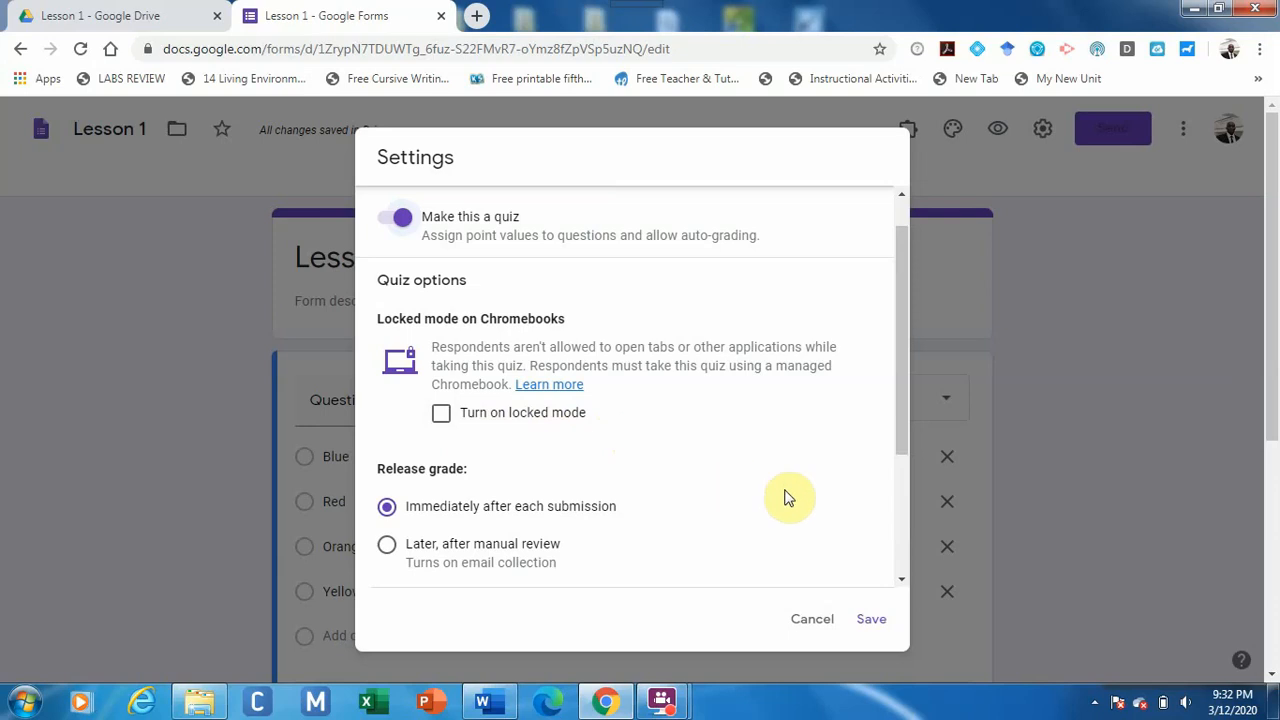
Give Question 1 an answer key worth 1 point, first marking Red as correct.
left_click(868, 619)
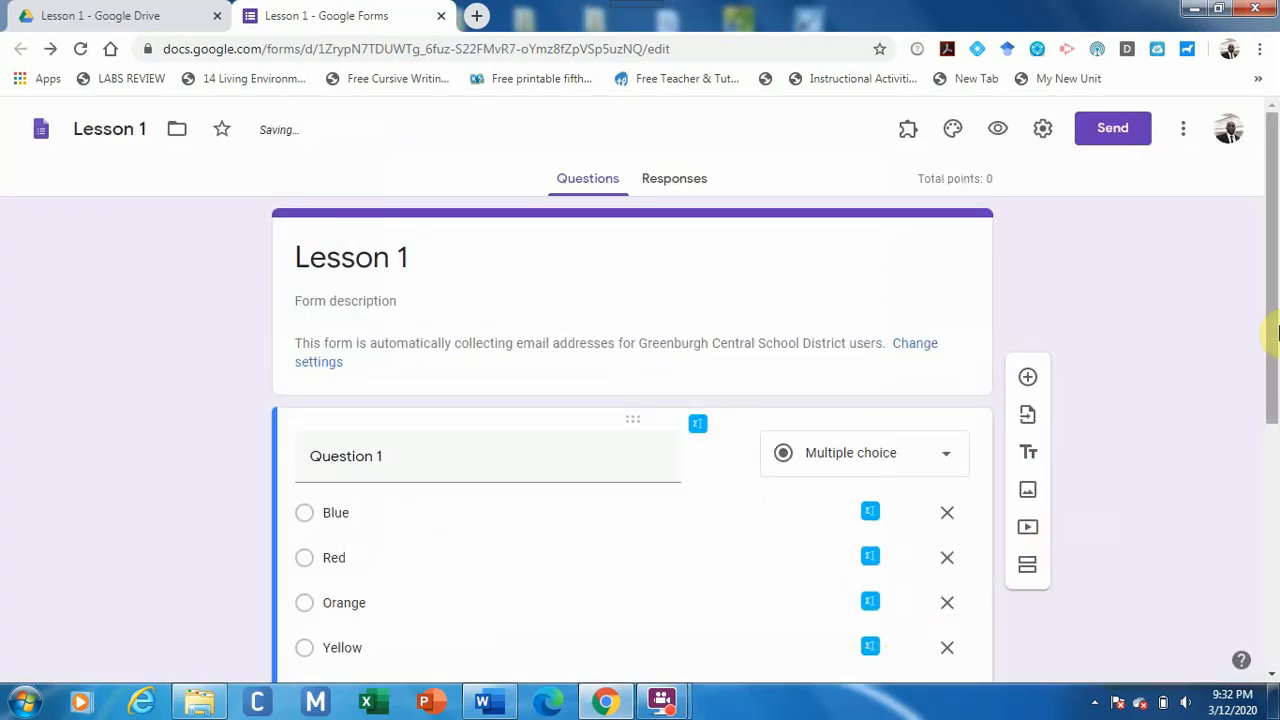
left_click_drag(1269, 337, 1273, 449)
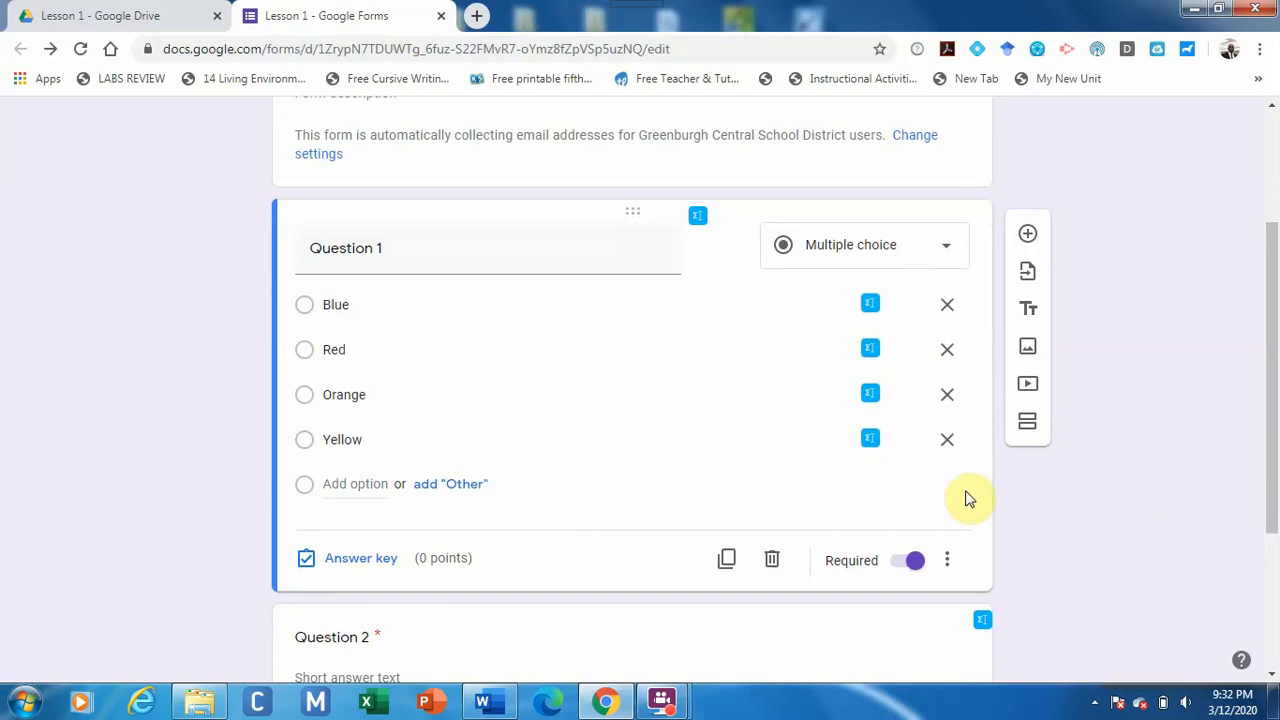
left_click_drag(1270, 443, 1275, 460)
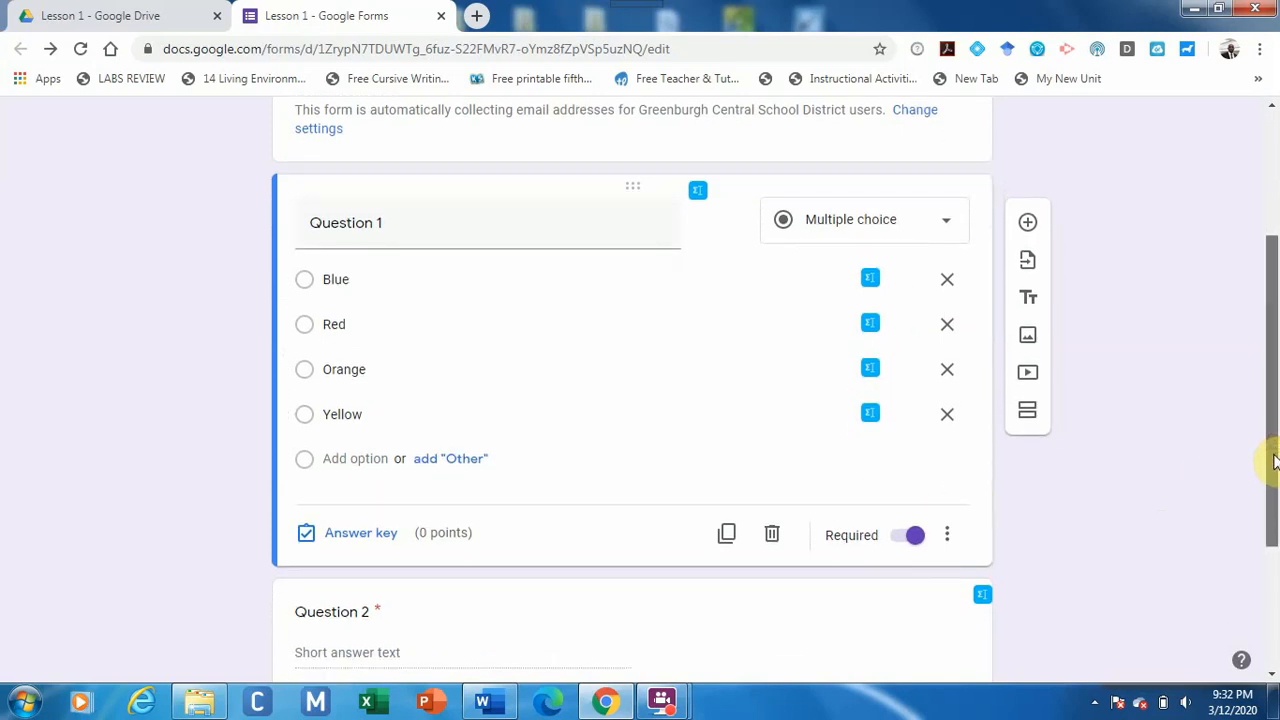
left_click(386, 540)
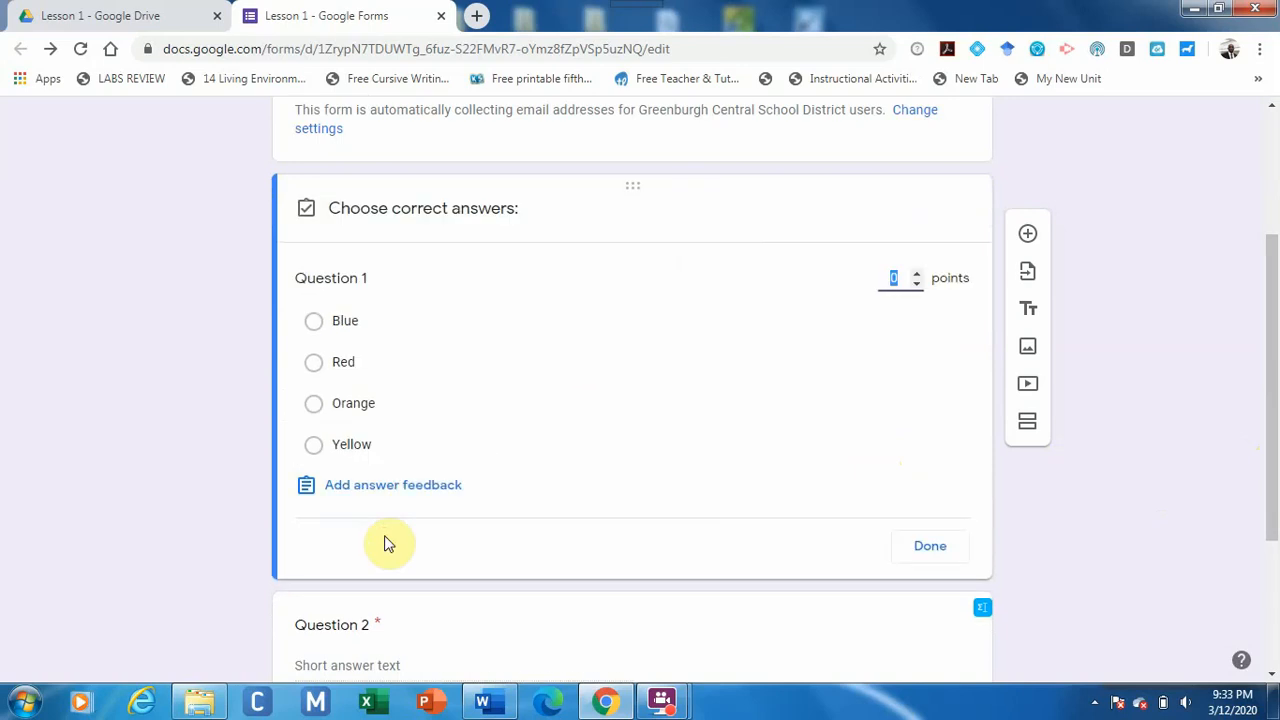
left_click(916, 273)
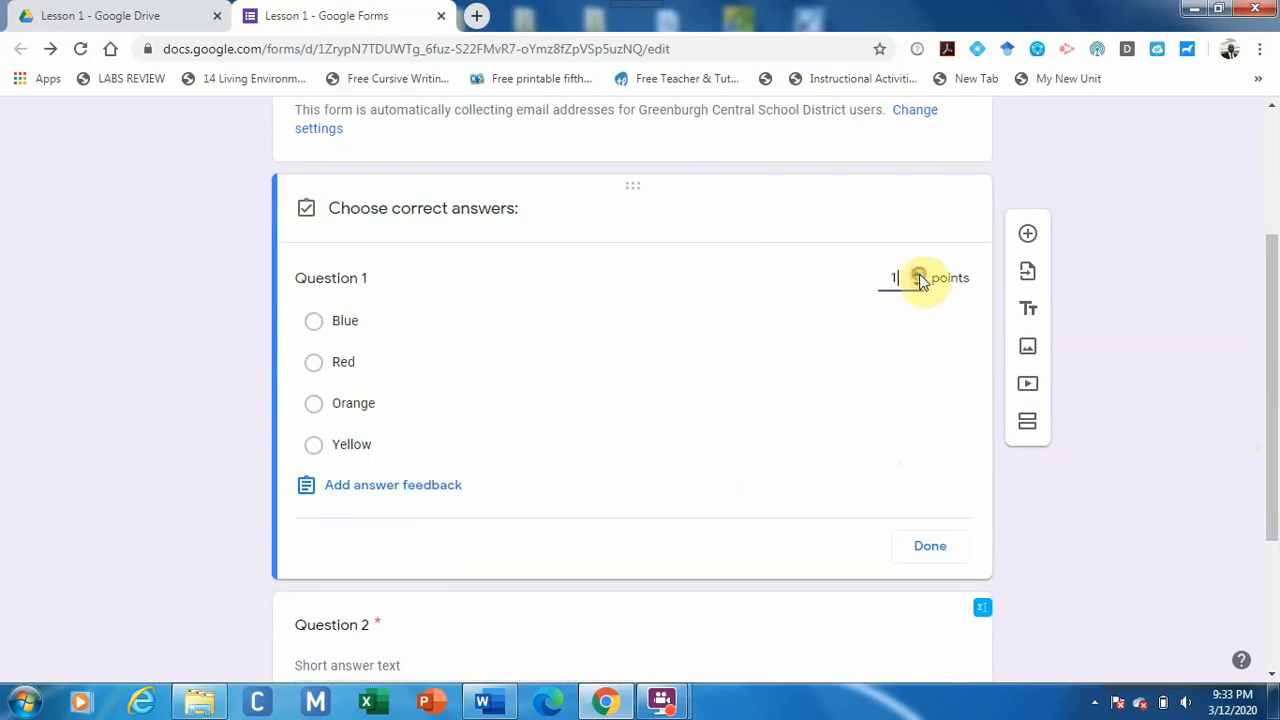
left_click(313, 363)
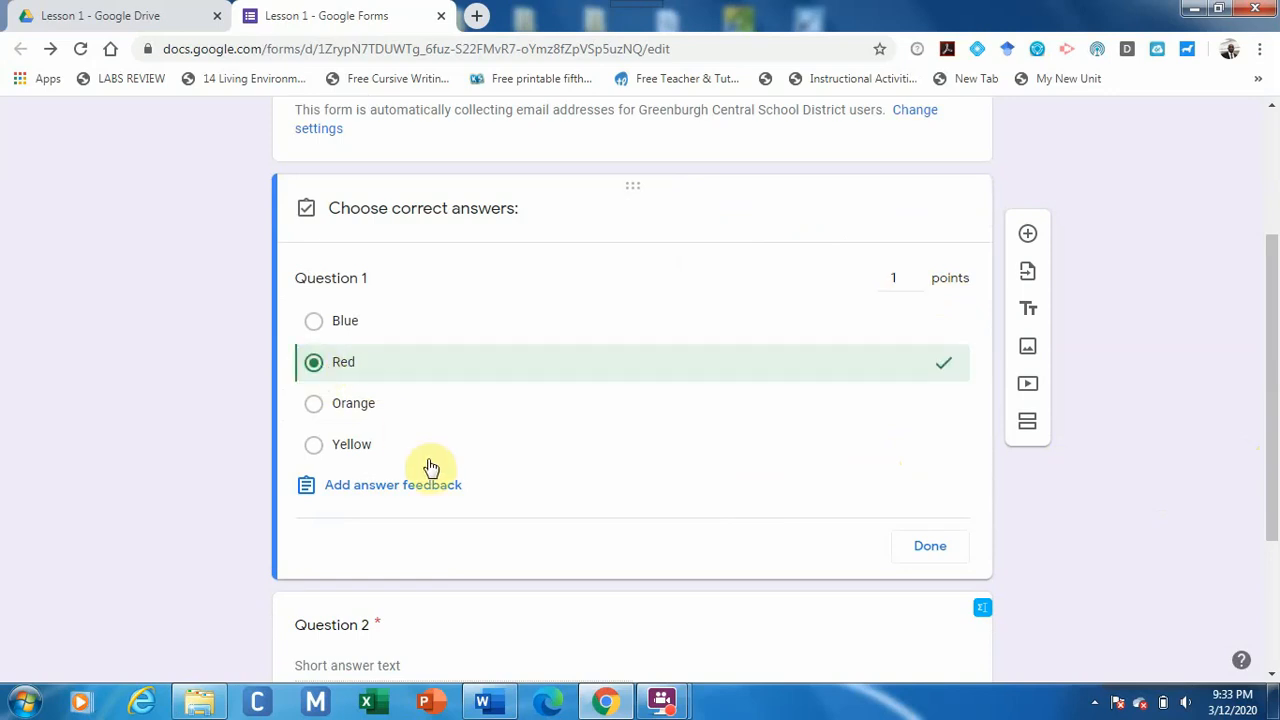
left_click(935, 548)
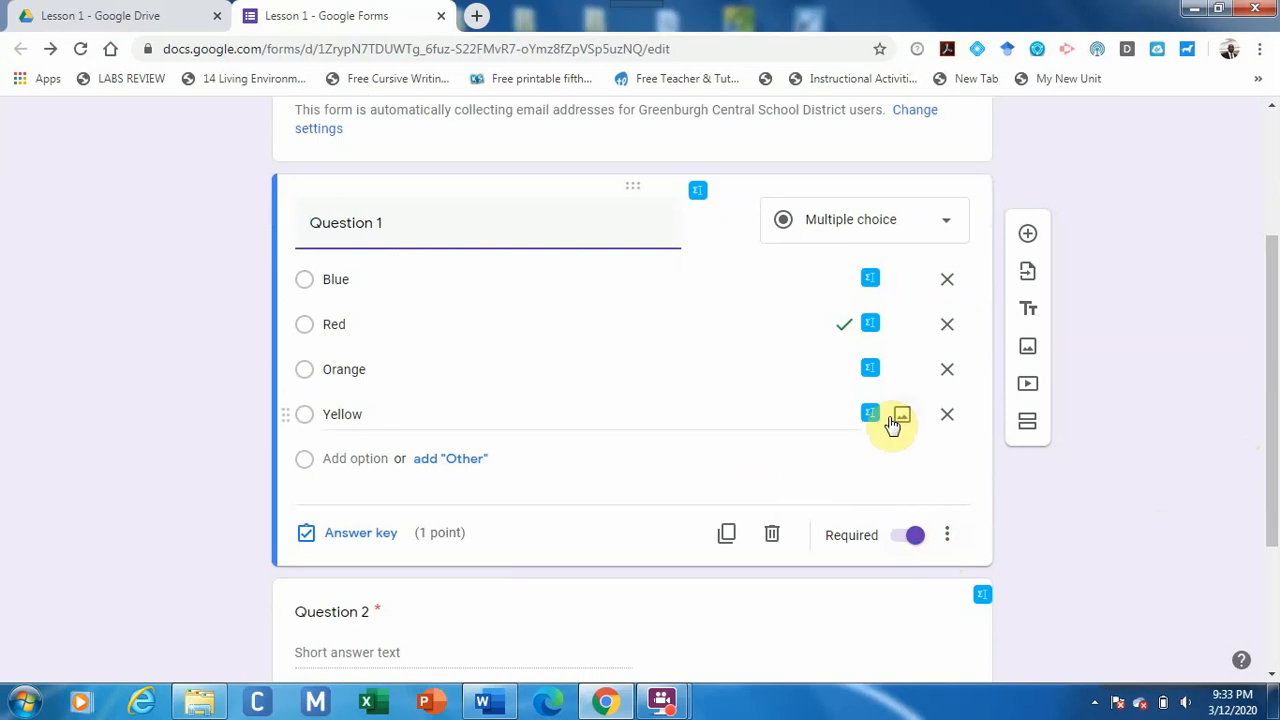
Change Question 1's correct answer to Orange only and keep it required.
left_click(367, 533)
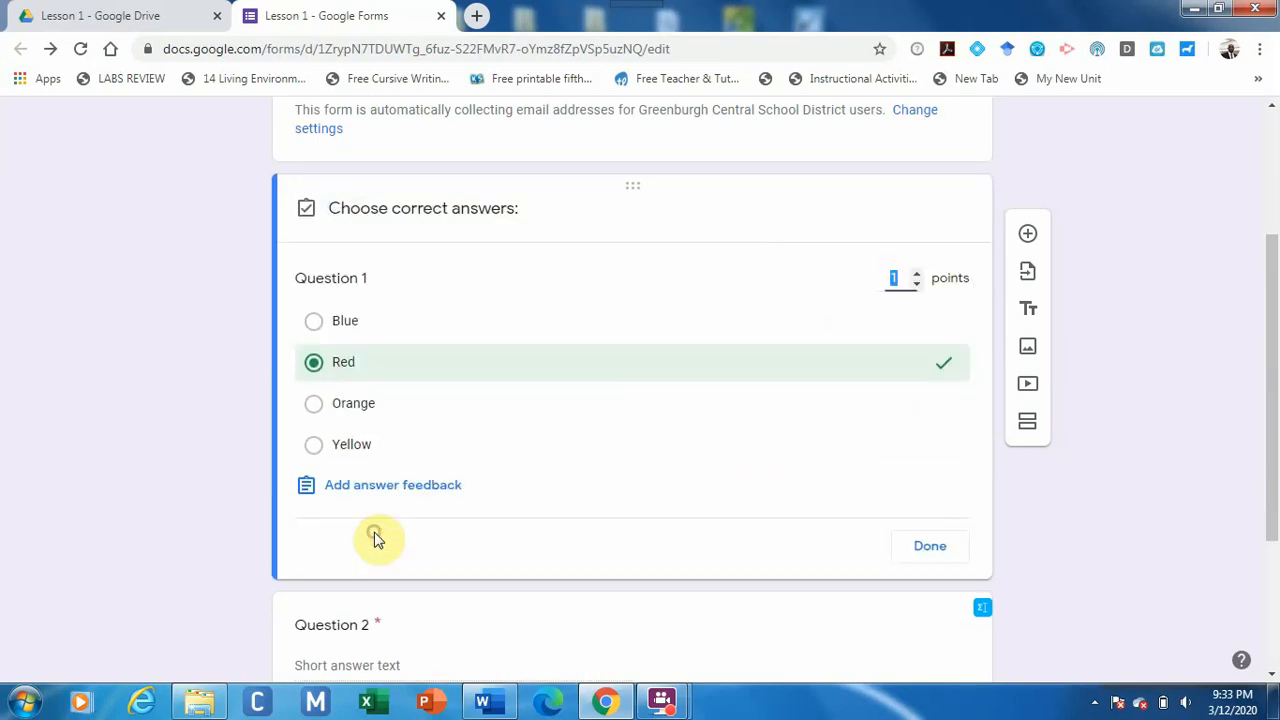
left_click(313, 322)
left_click(314, 405)
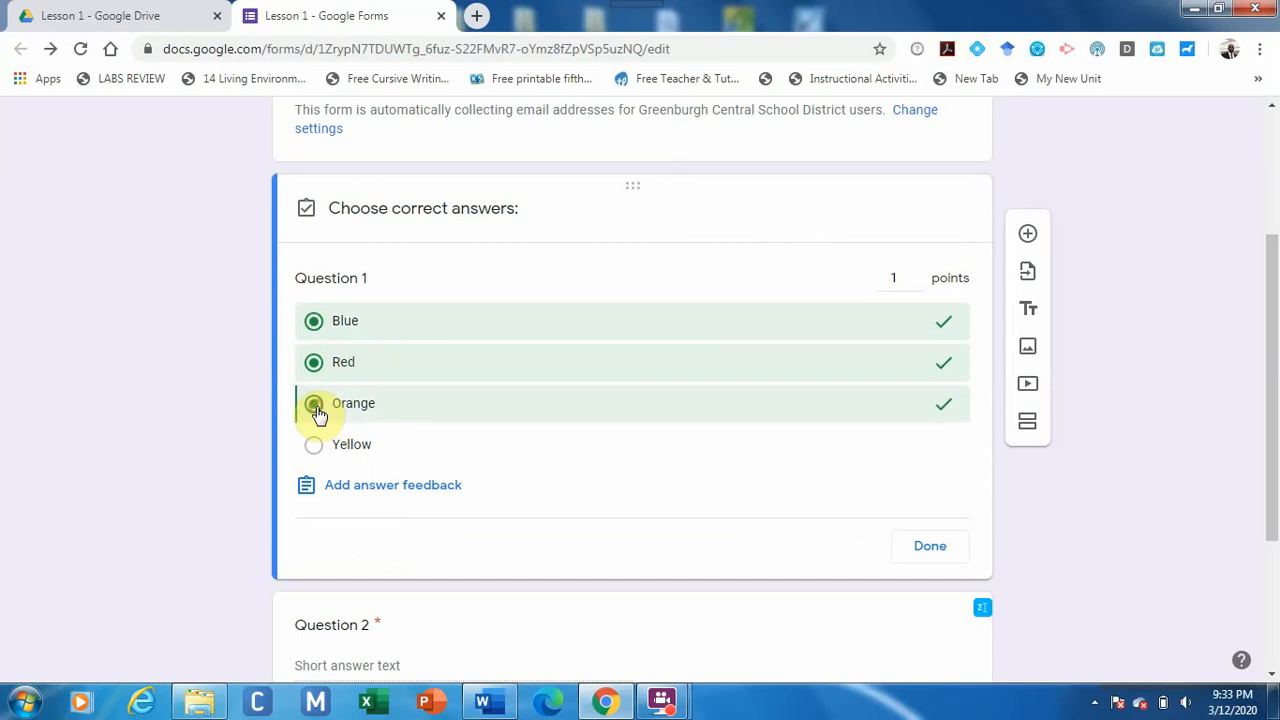
left_click(315, 364)
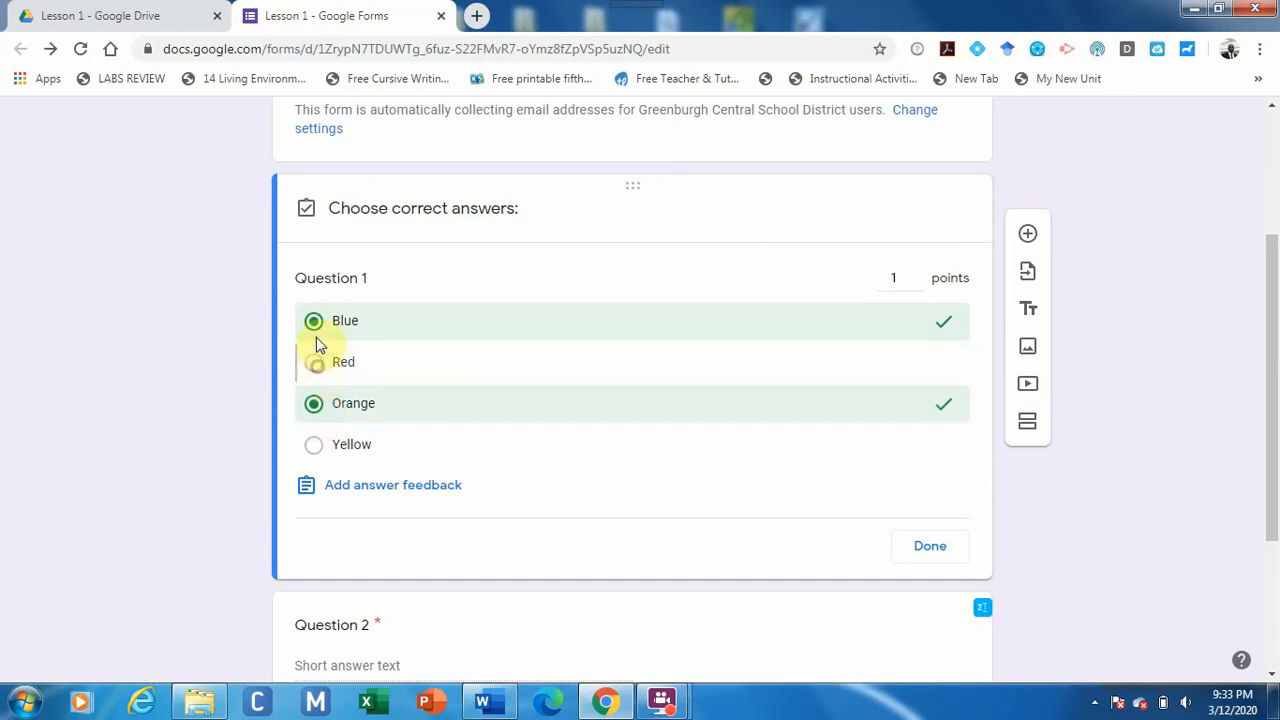
left_click(314, 322)
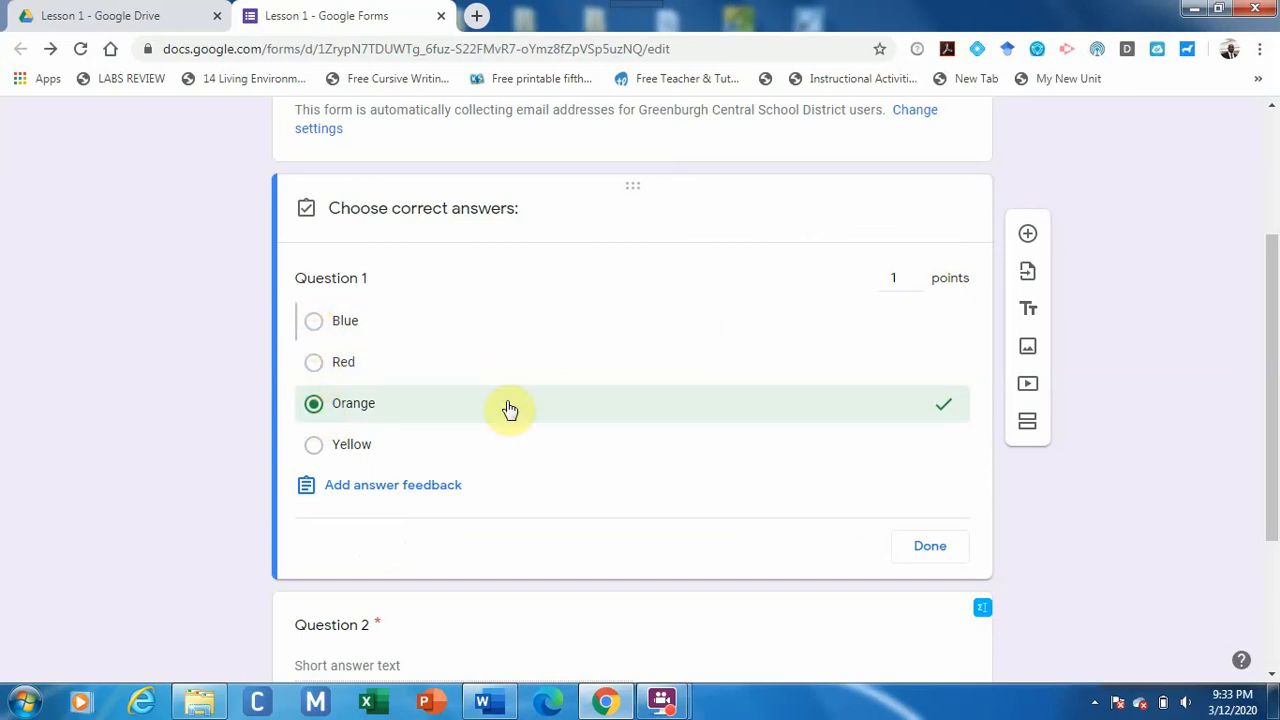
left_click(923, 543)
left_click(921, 543)
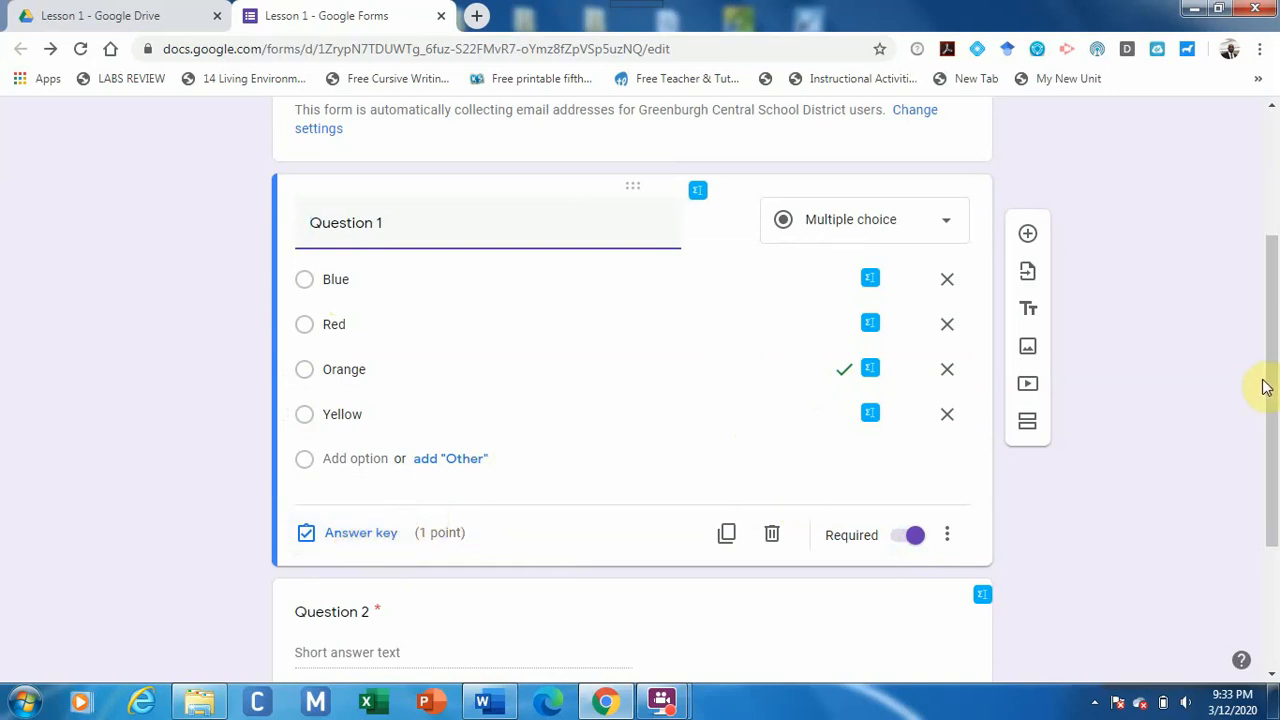
Set Question 2's key to accept 'Yellow' and 'yellow' for 2 points, marking all other answers incorrect.
left_click_drag(1273, 385, 1274, 525)
left_click(726, 437)
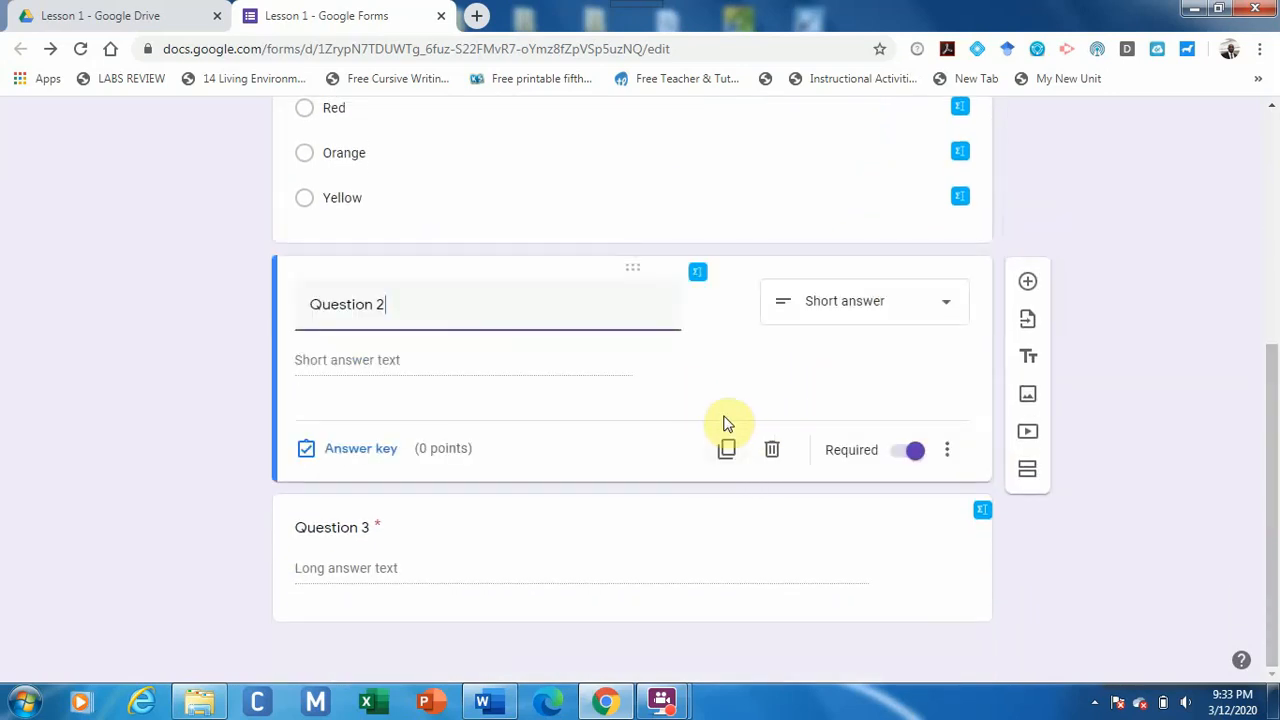
left_click(388, 455)
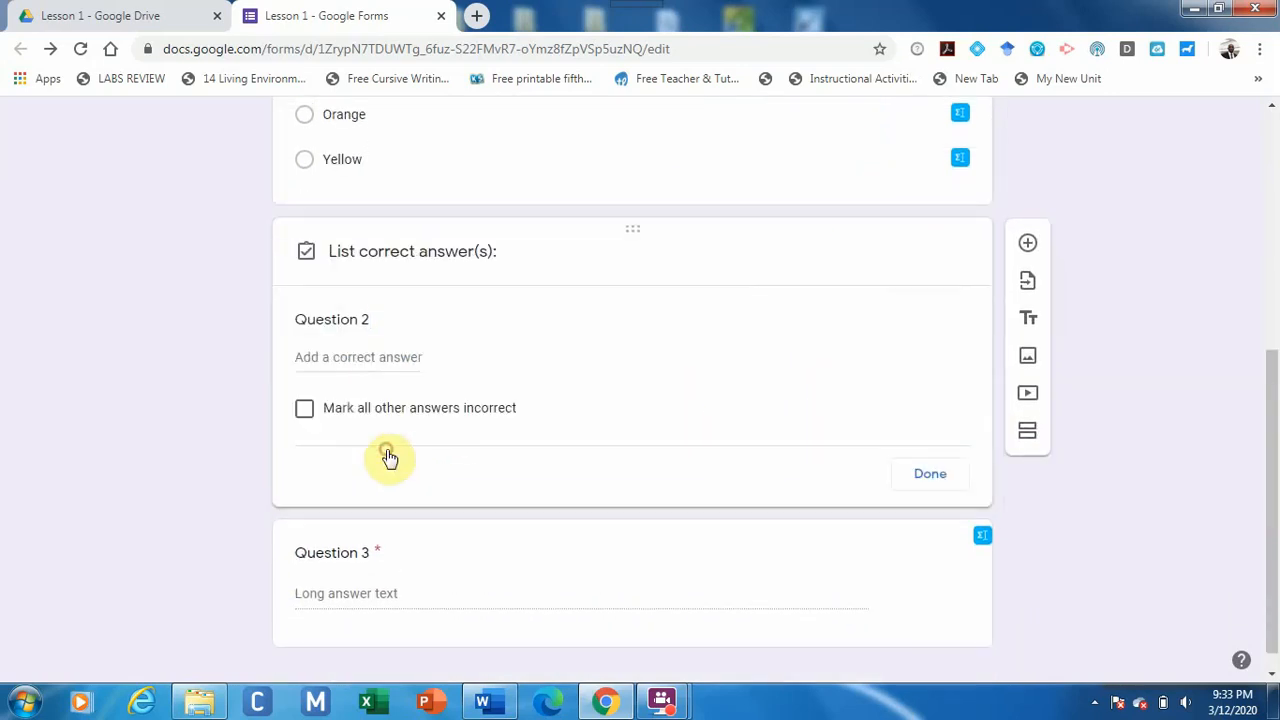
left_click(410, 366)
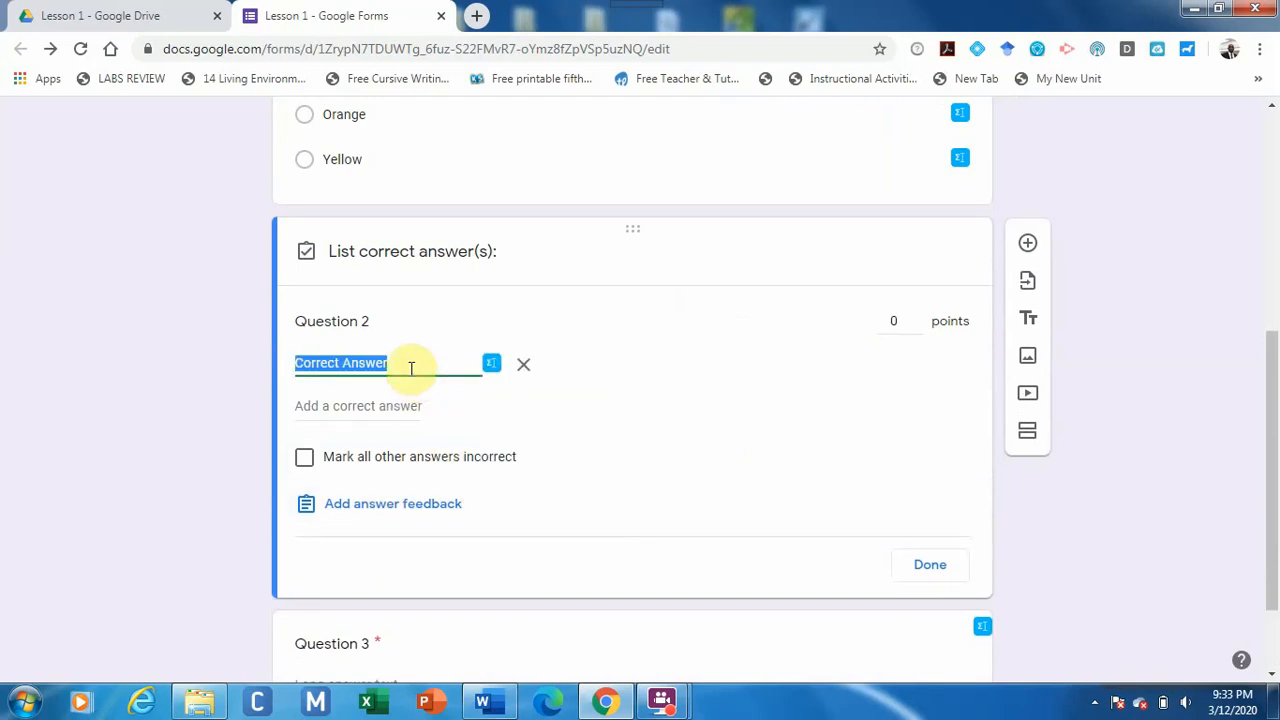
type("Yellow")
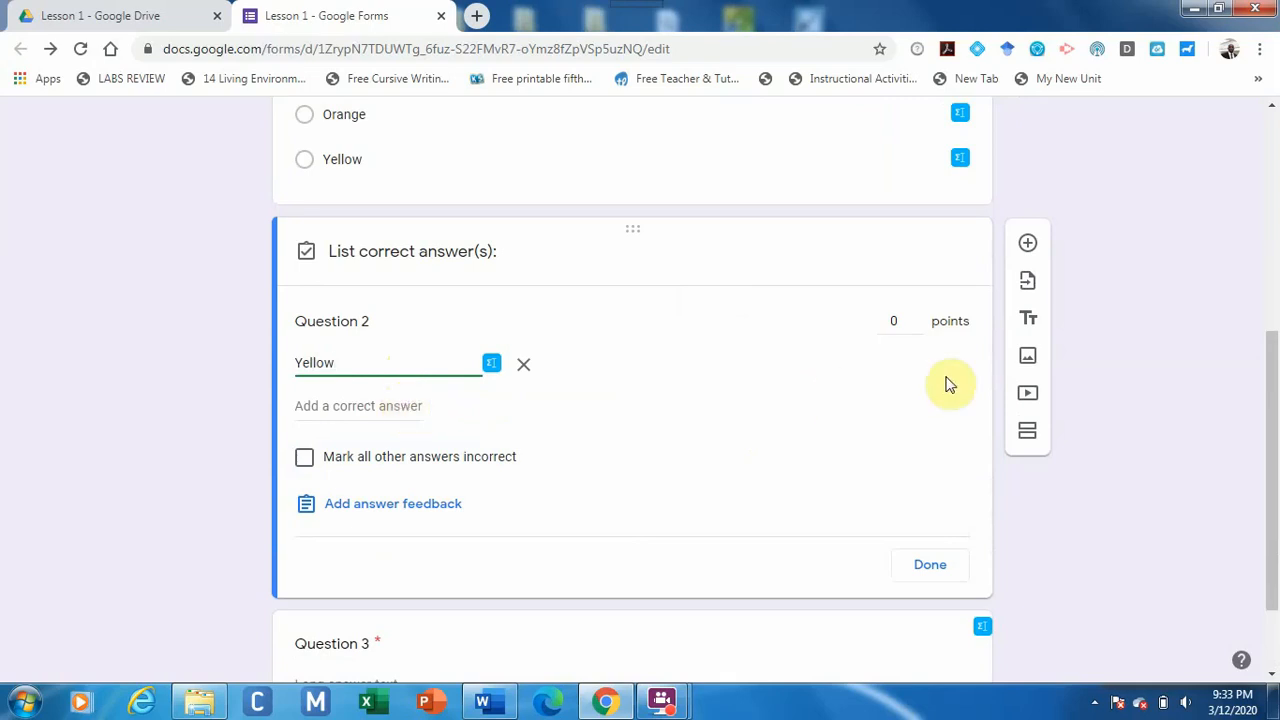
left_click(918, 317)
left_click(918, 317)
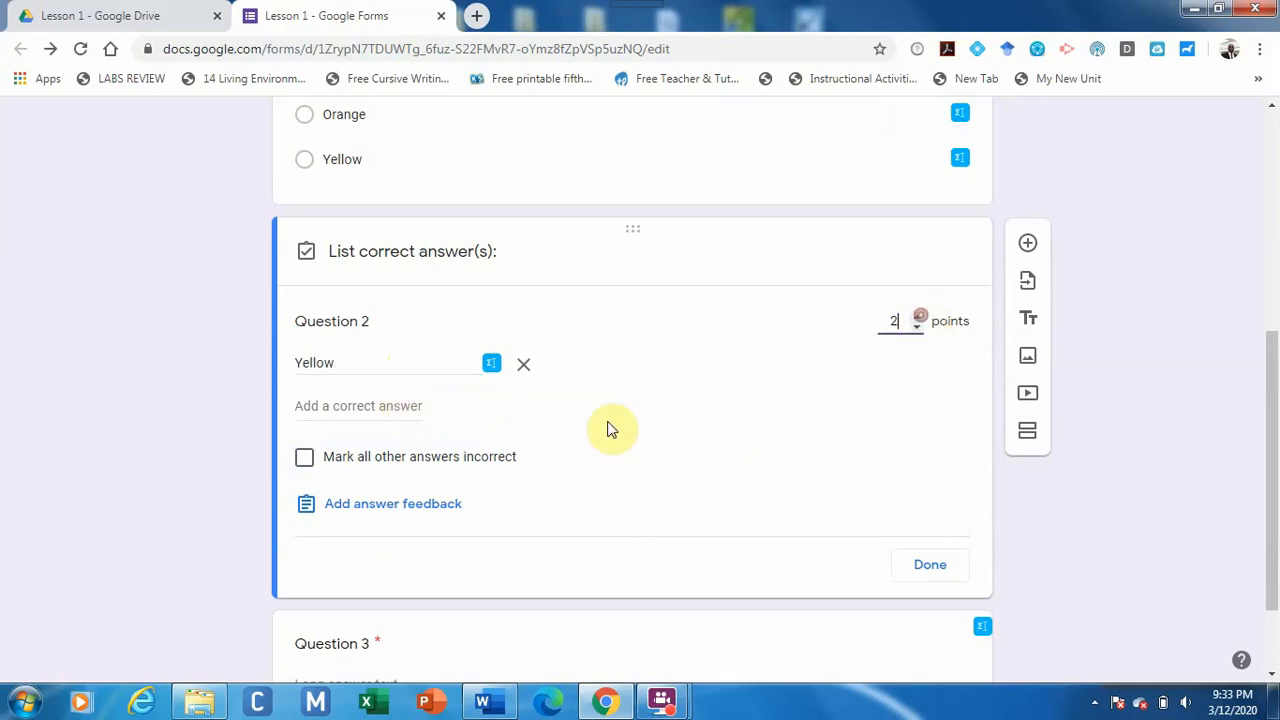
left_click(393, 405)
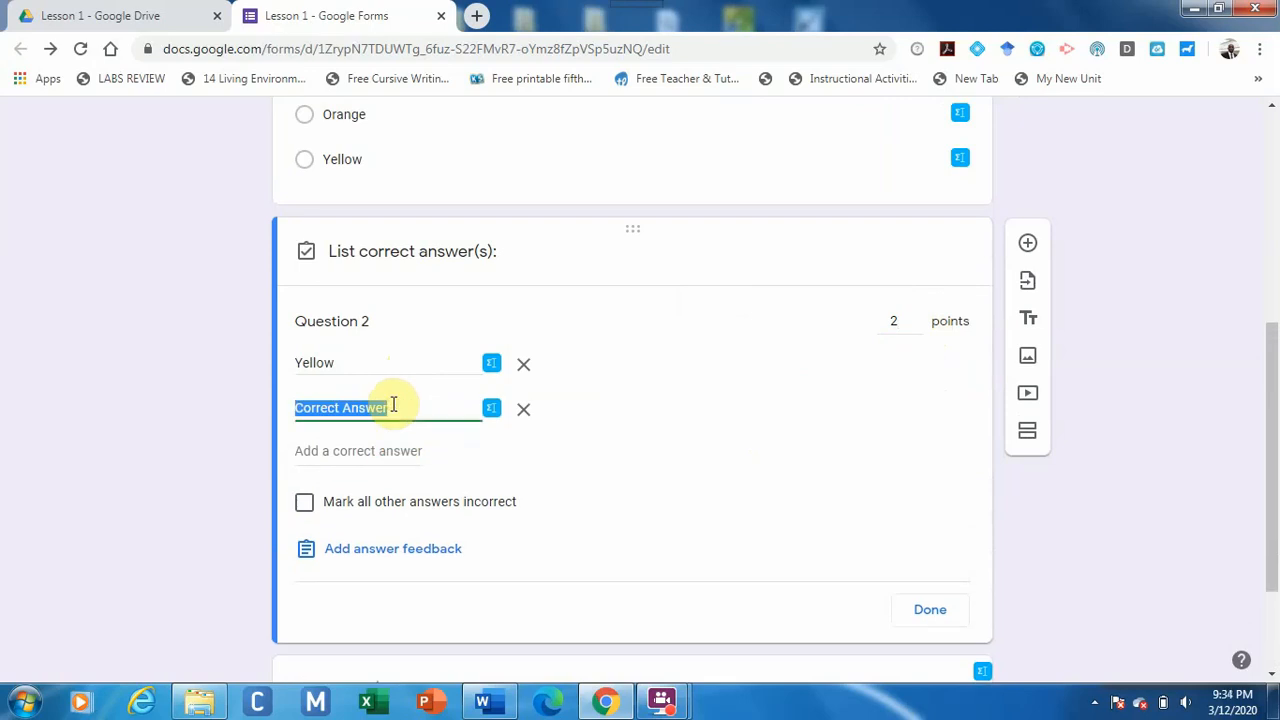
type("yellow")
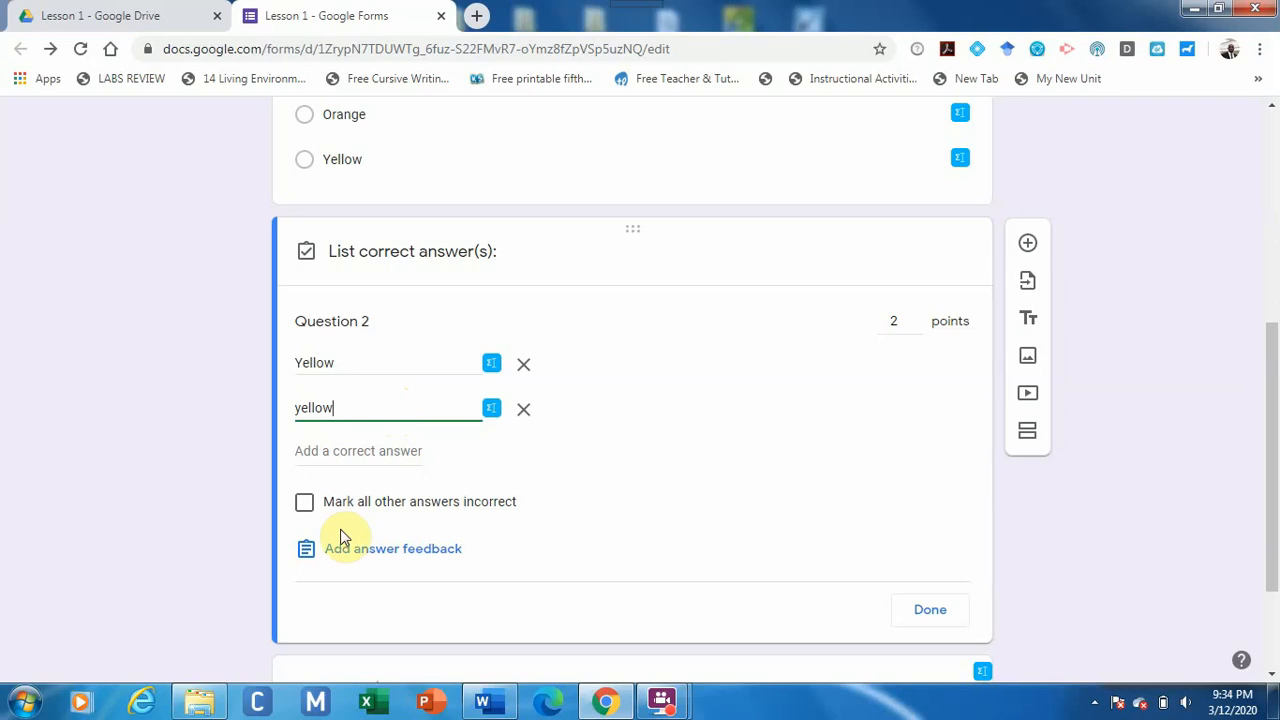
left_click(304, 508)
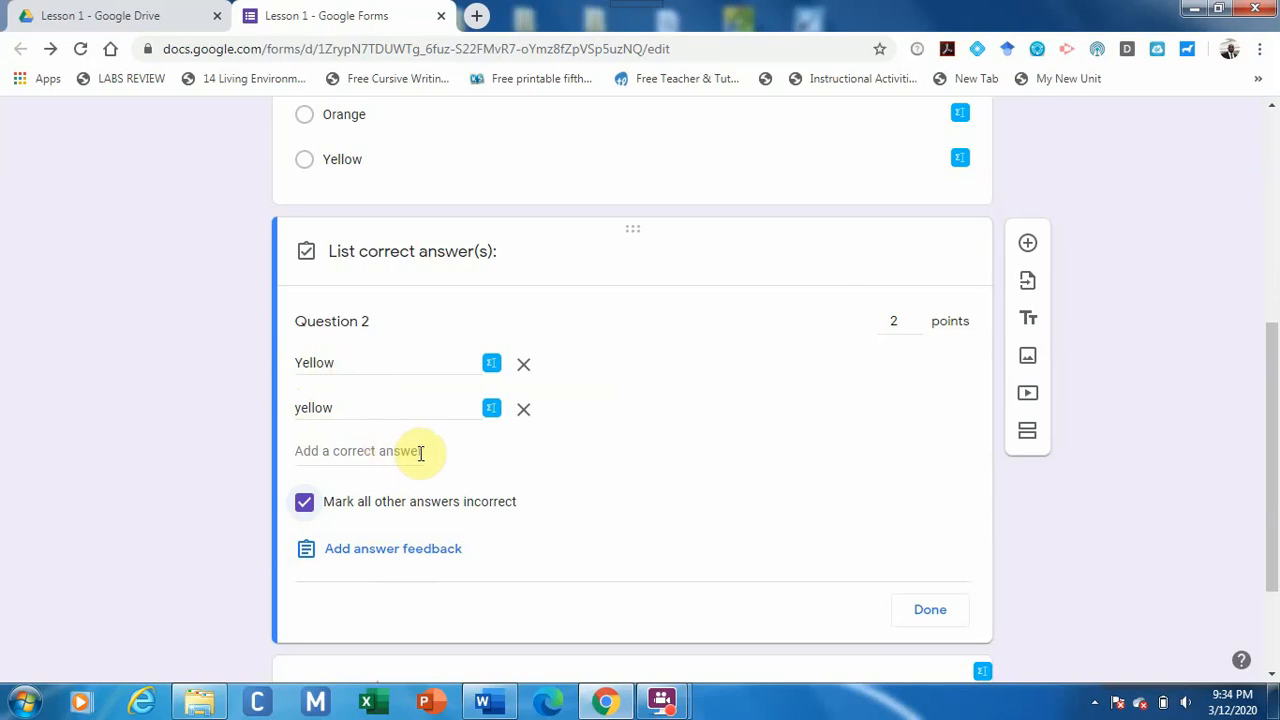
left_click(930, 612)
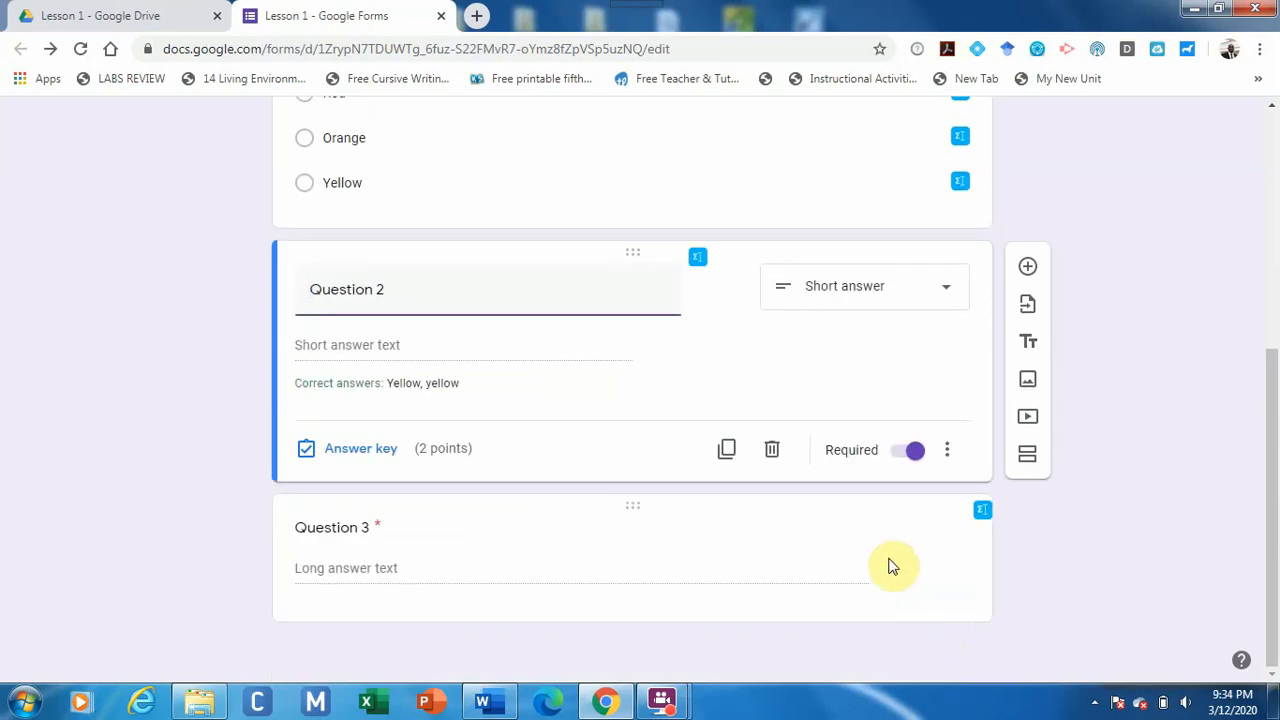
Raise Question 3's answer-key points from 0 to 3, bringing the quiz total to 6 points.
left_click(826, 553)
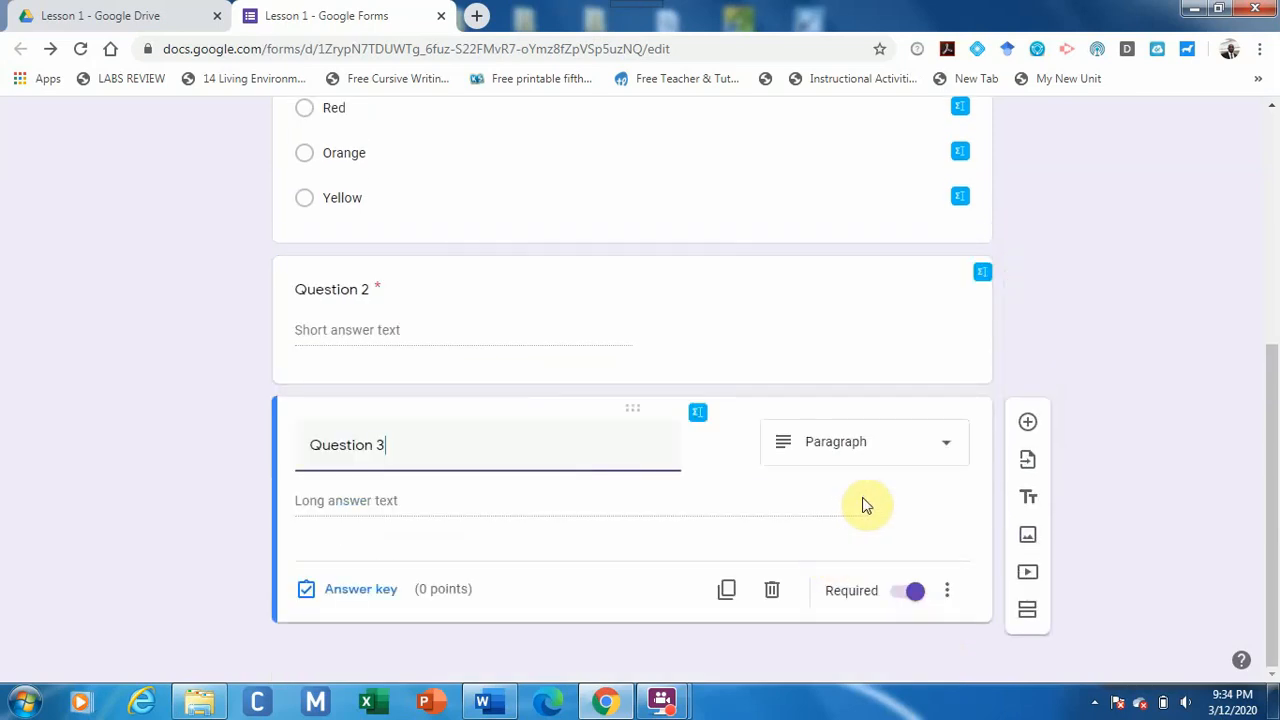
left_click(384, 592)
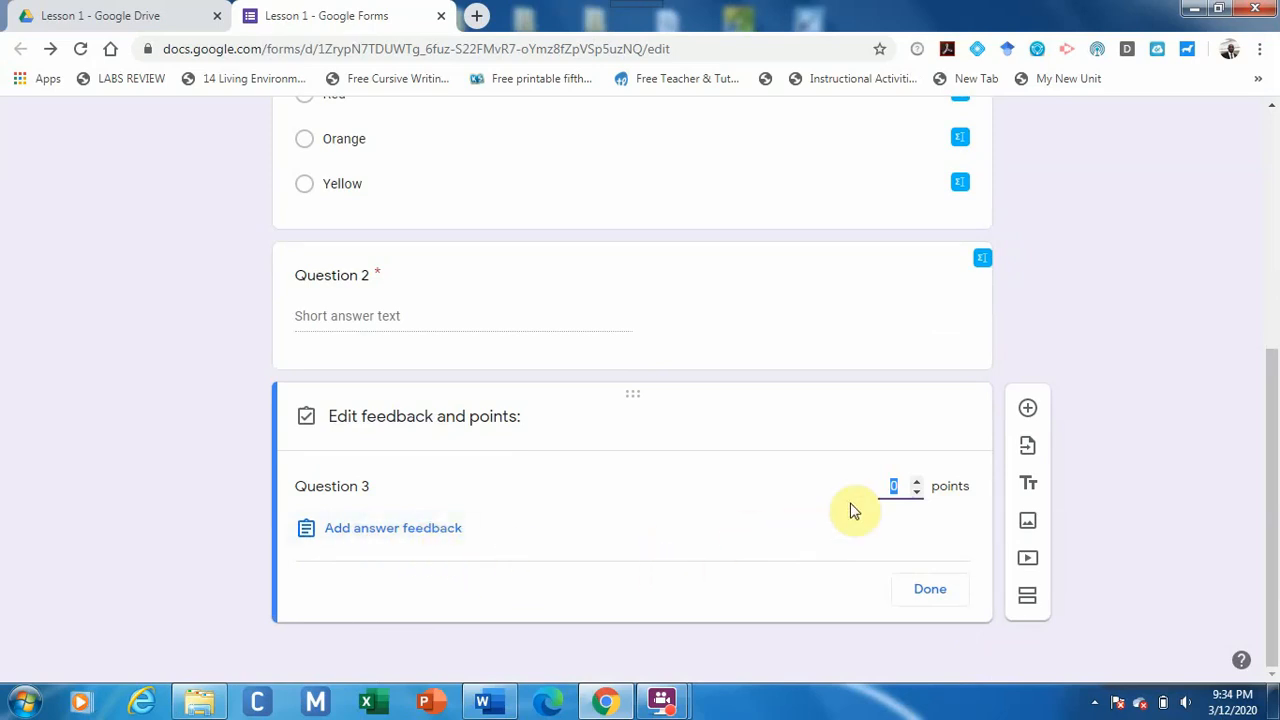
left_click(917, 482)
left_click(917, 482)
left_click(917, 482)
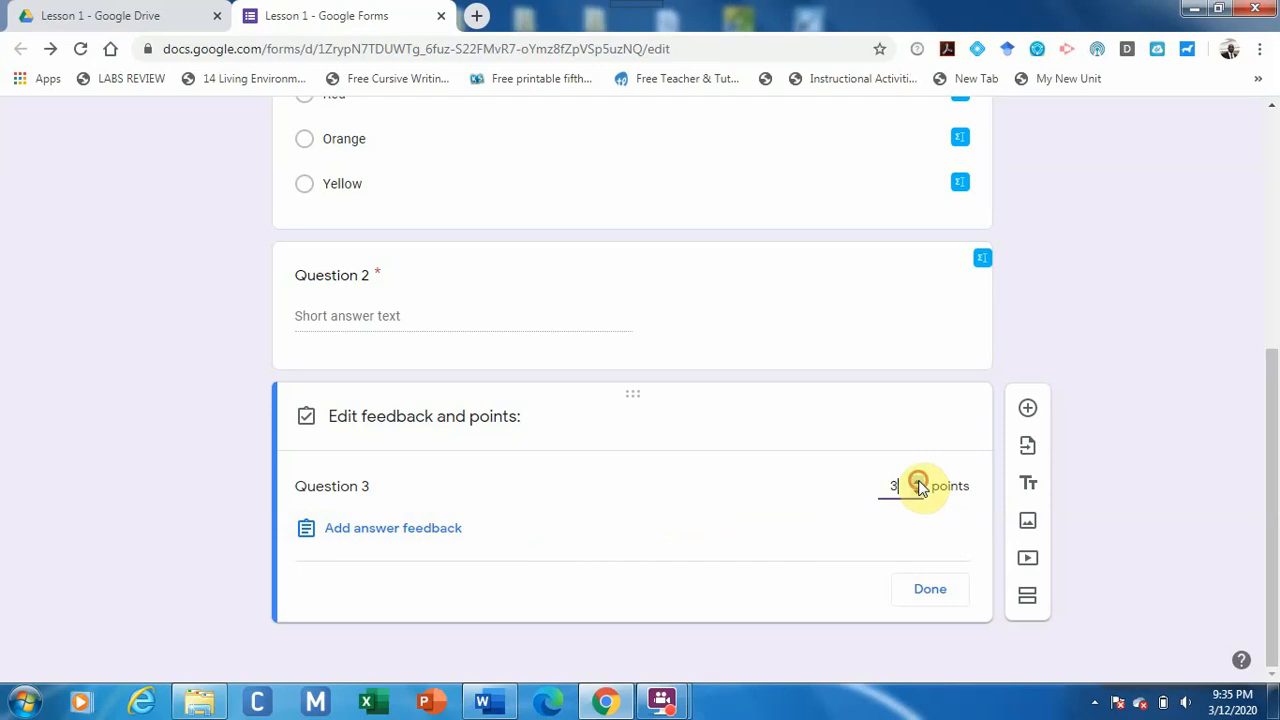
left_click(929, 590)
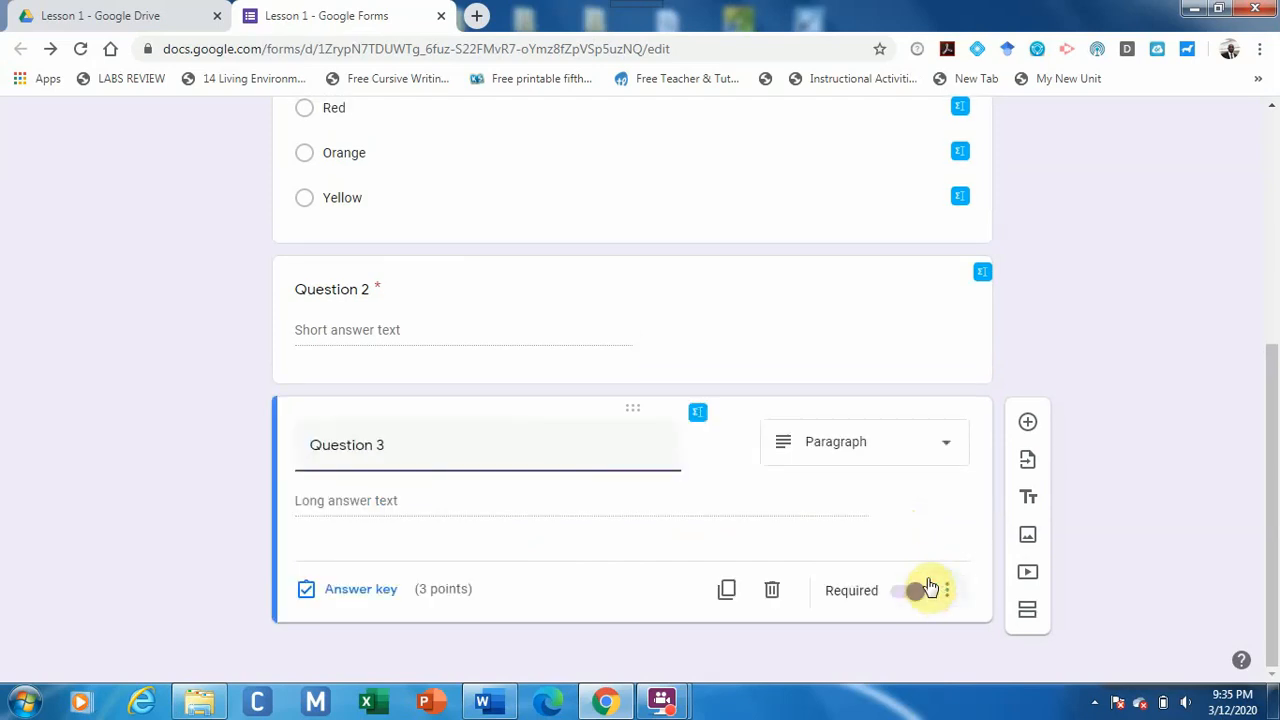
left_click_drag(1274, 434, 1276, 170)
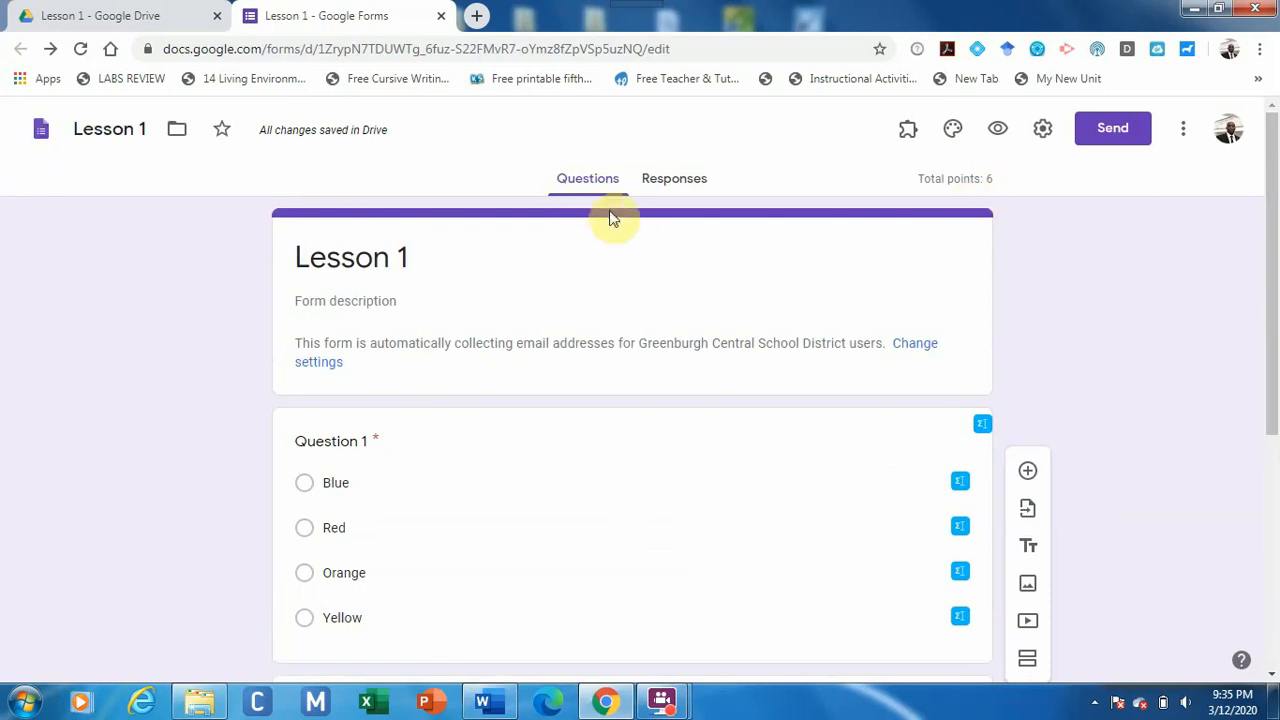
On the Responses page, switch Accepting responses off and back on so the form stays open.
left_click(664, 190)
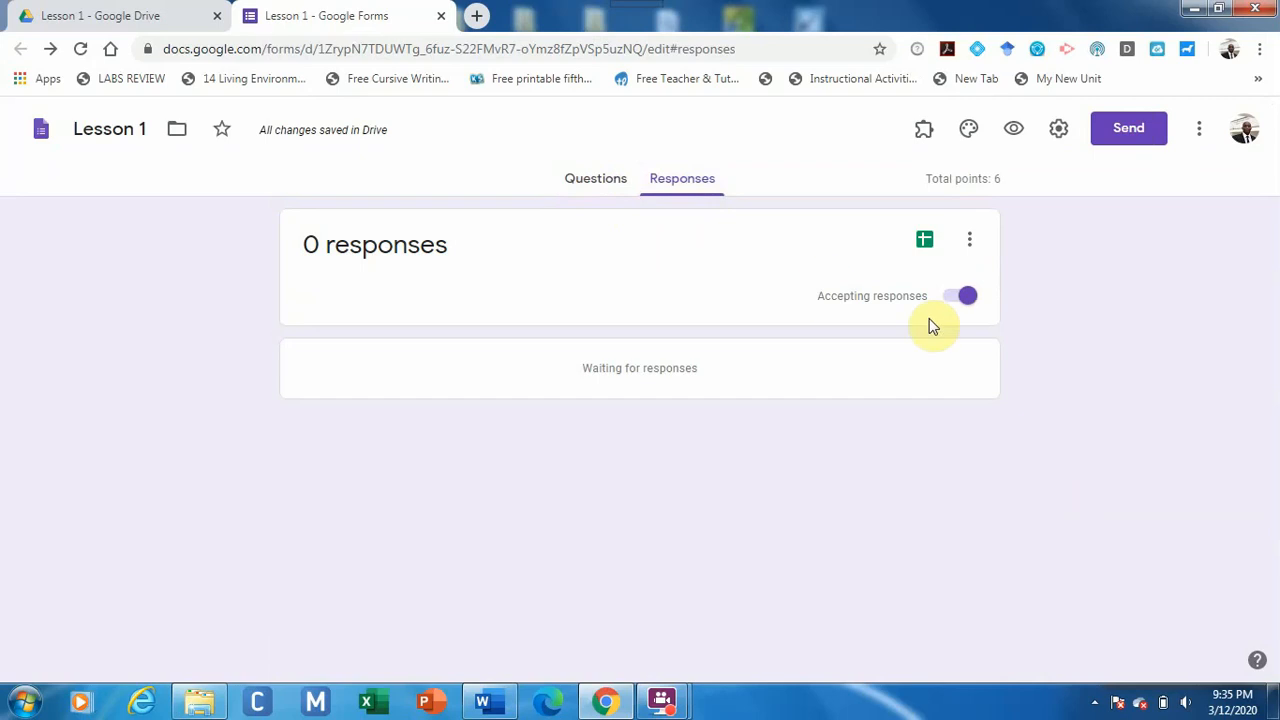
left_click(953, 301)
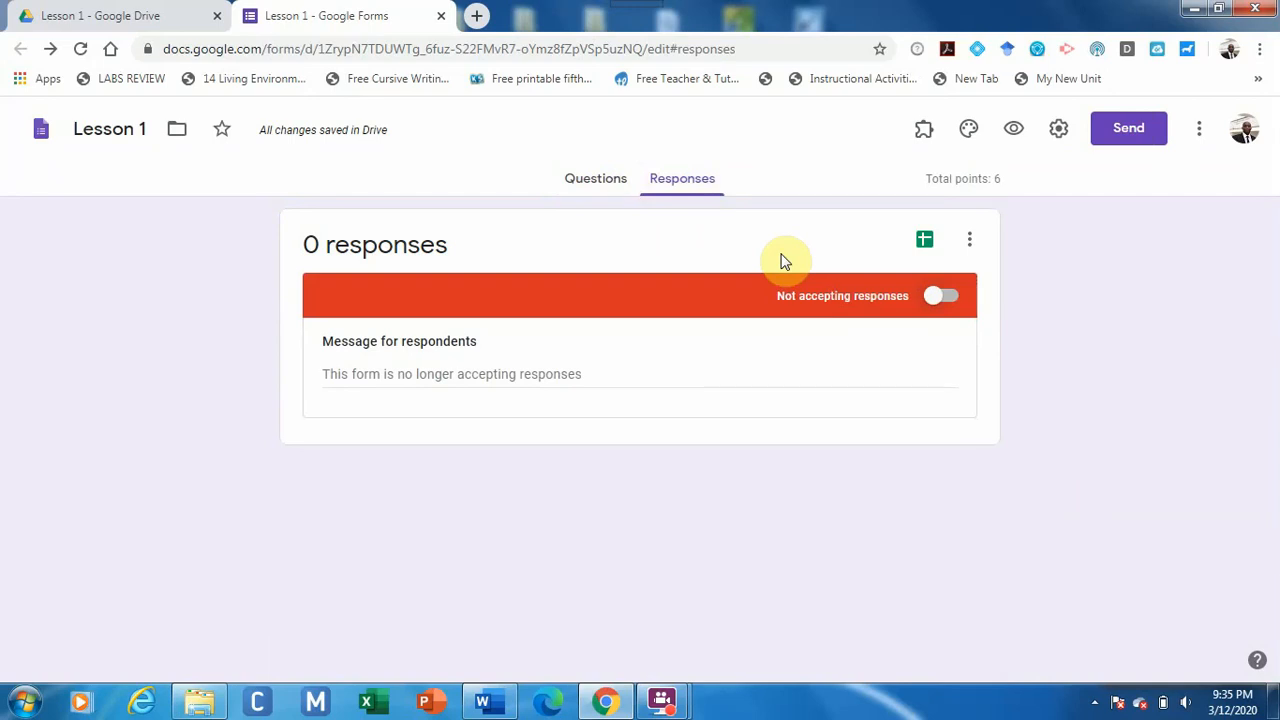
left_click(935, 296)
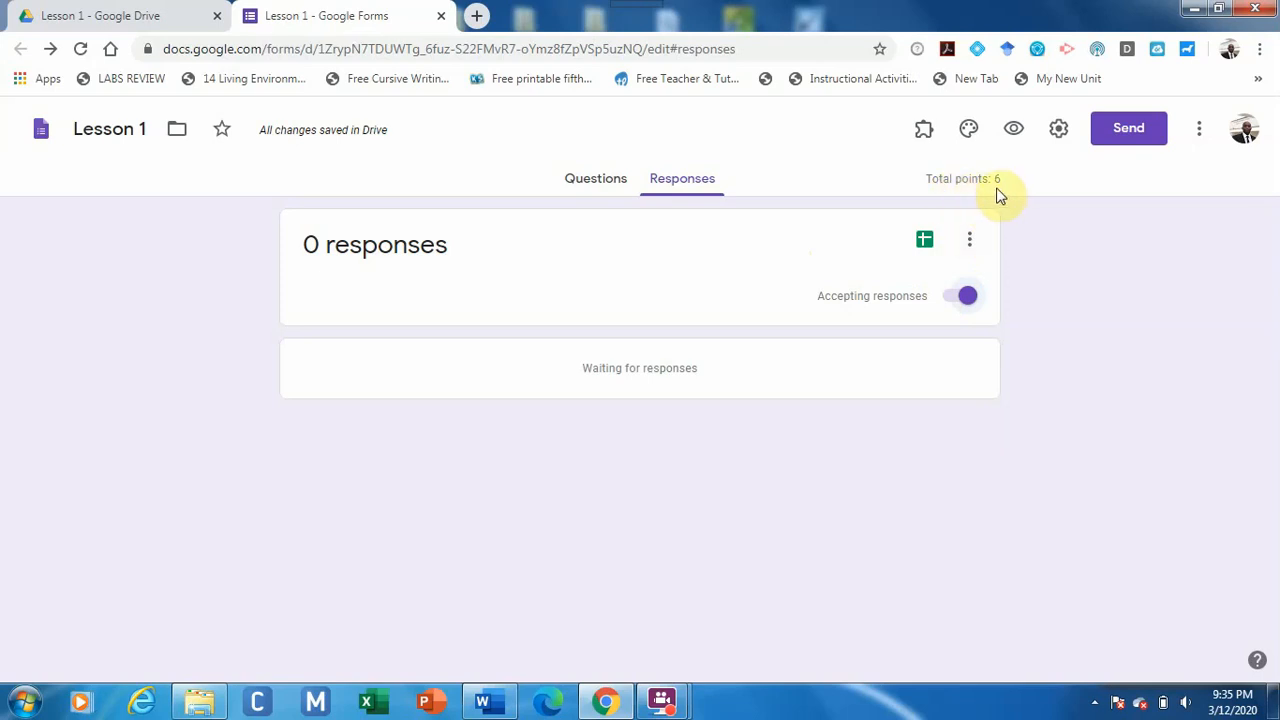
Download the responses (.csv) as Lesson 1.csv.zip and close the PeaZip archive window.
left_click(967, 245)
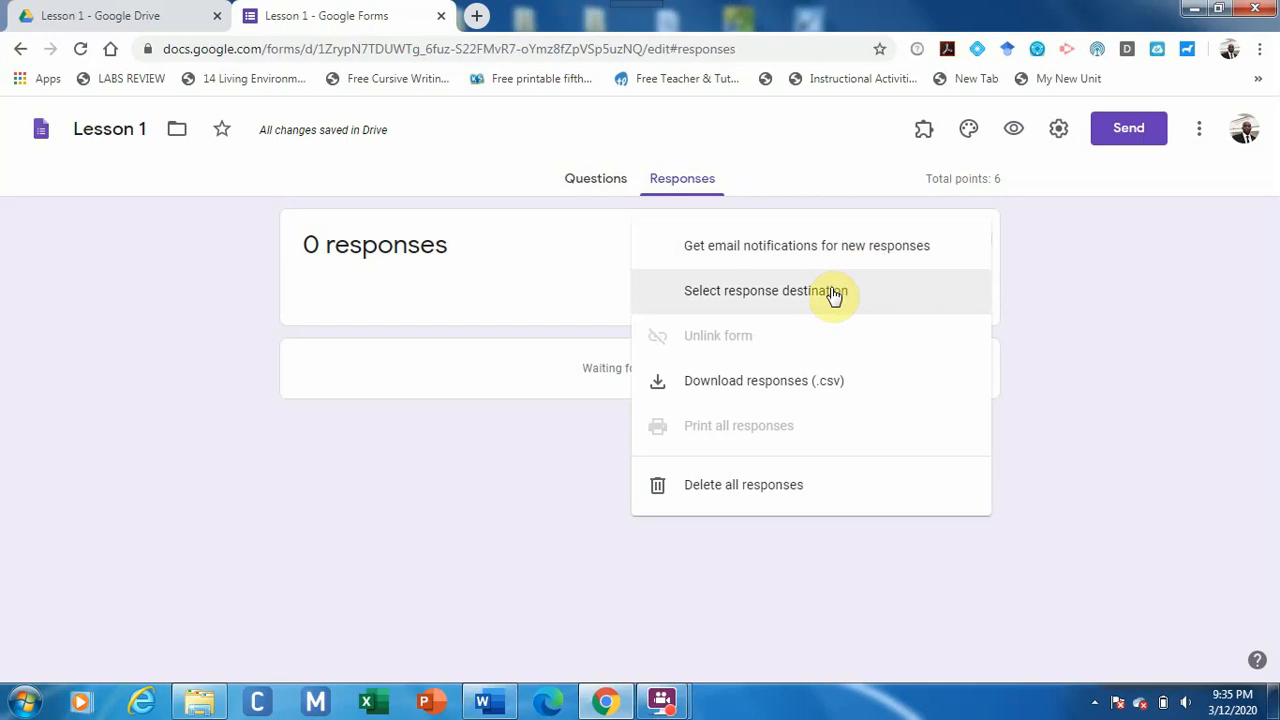
left_click(805, 385)
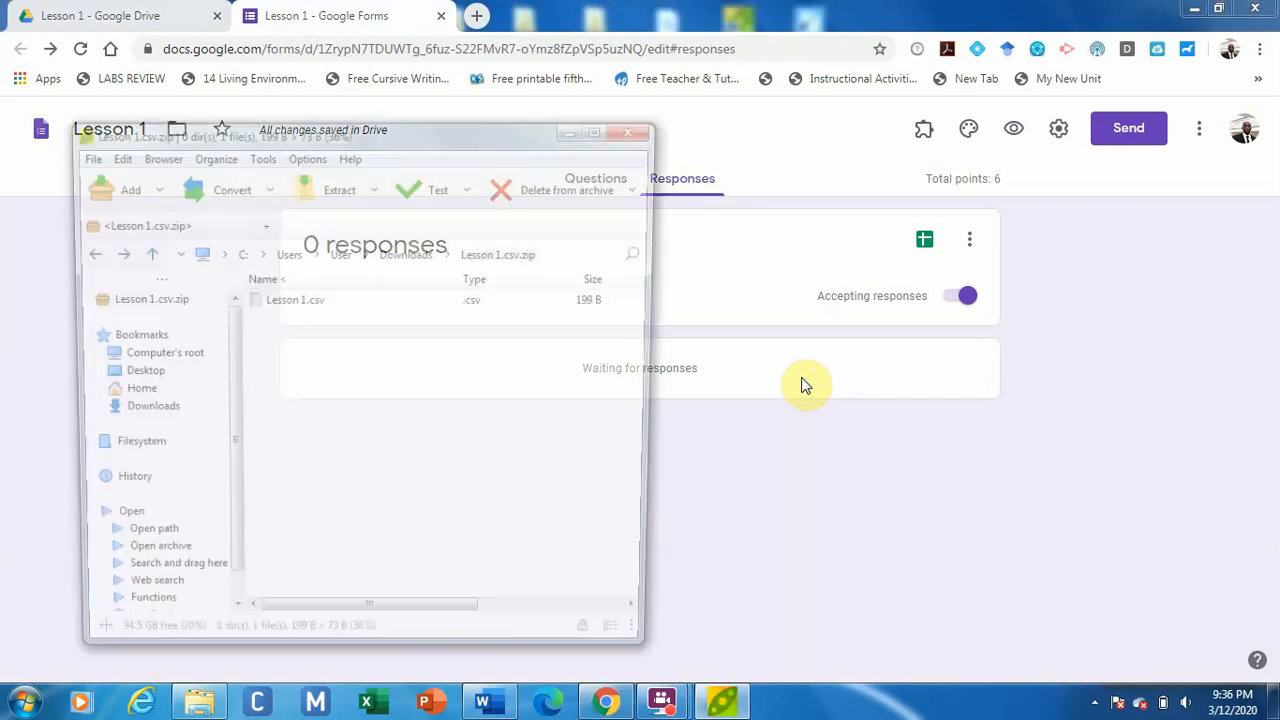
left_click(638, 135)
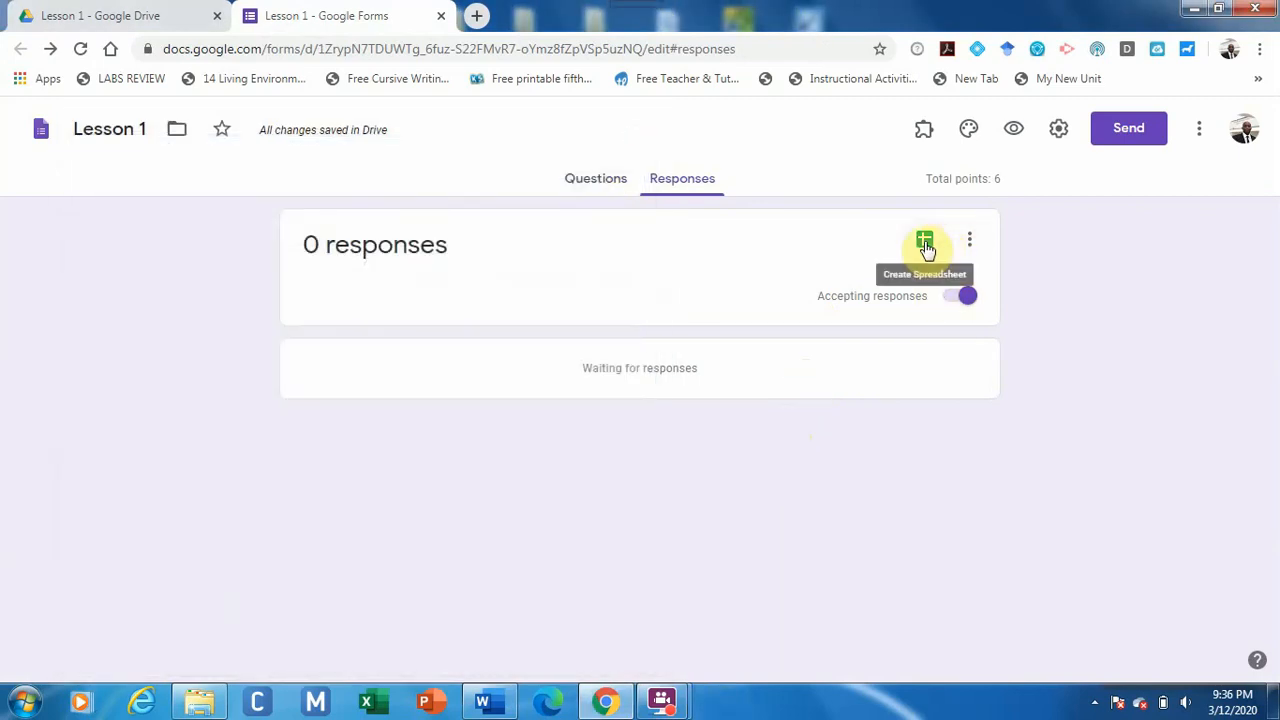
Create a new linked Sheets spreadsheet, Lesson 1 (Responses), to store the responses.
left_click(925, 244)
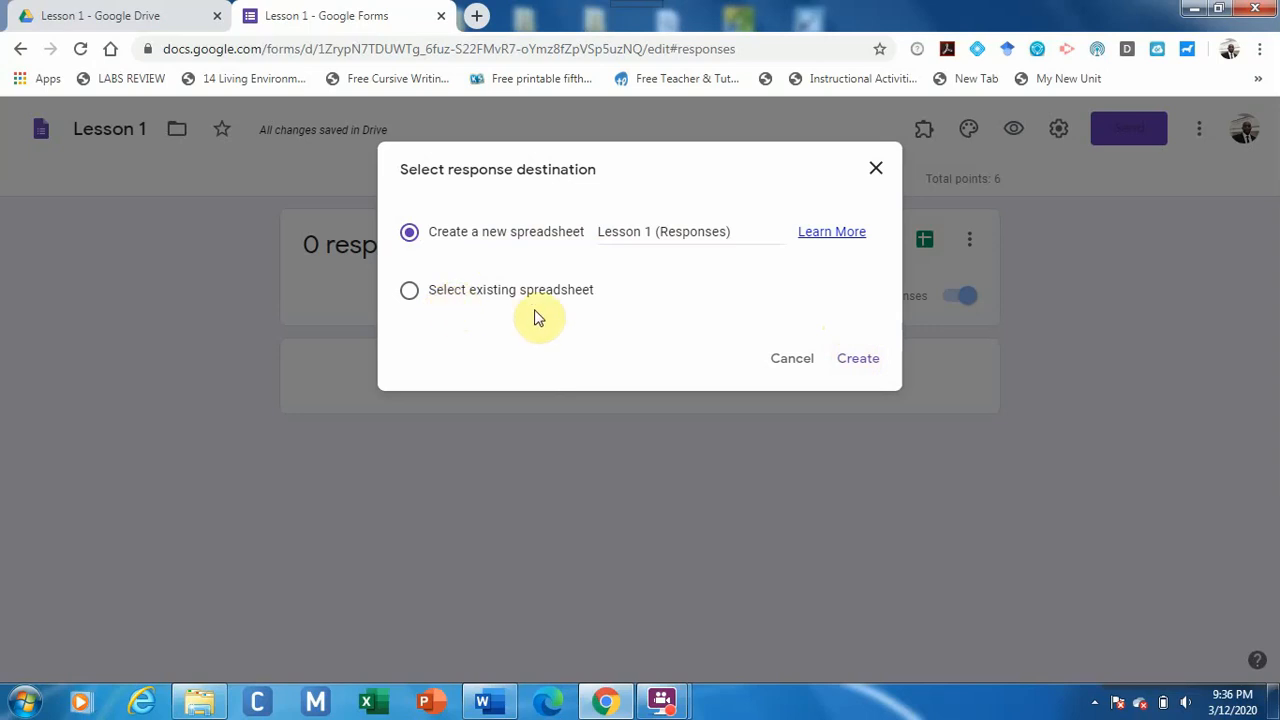
left_click(848, 362)
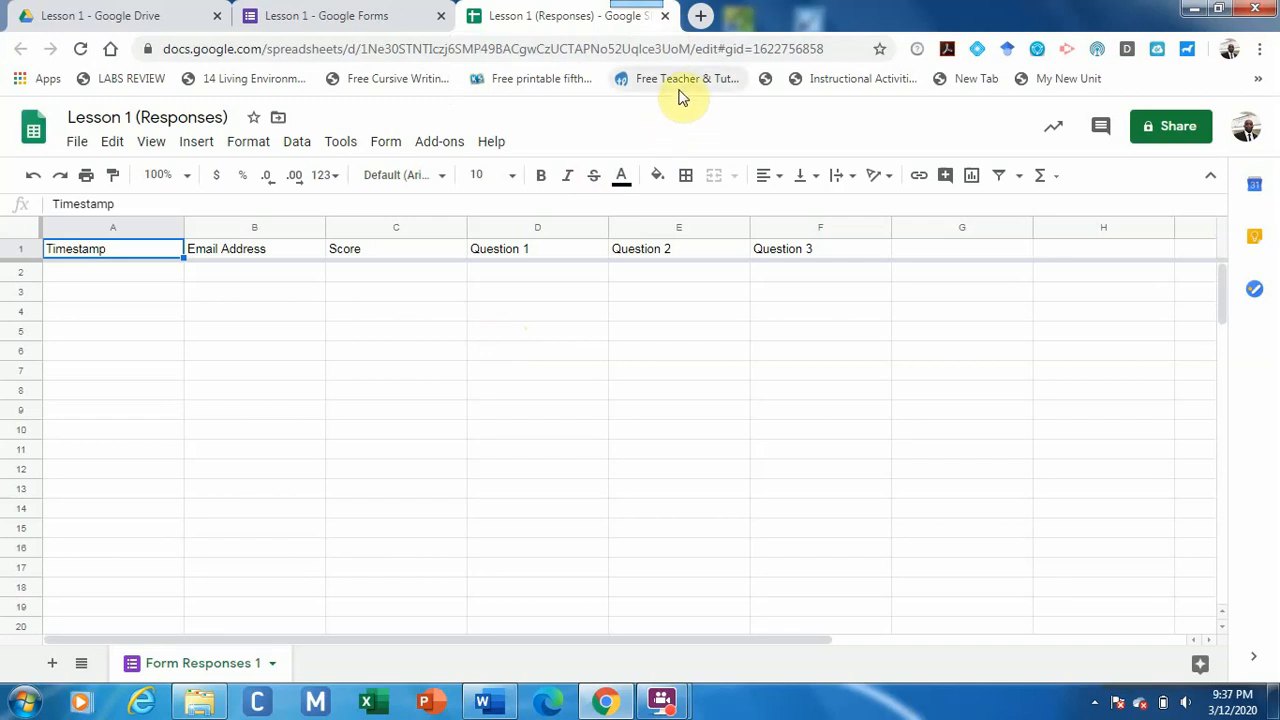
Close the Sheets and Google Forms browser tabs, returning to the Lesson 1 Drive folder.
left_click(666, 17)
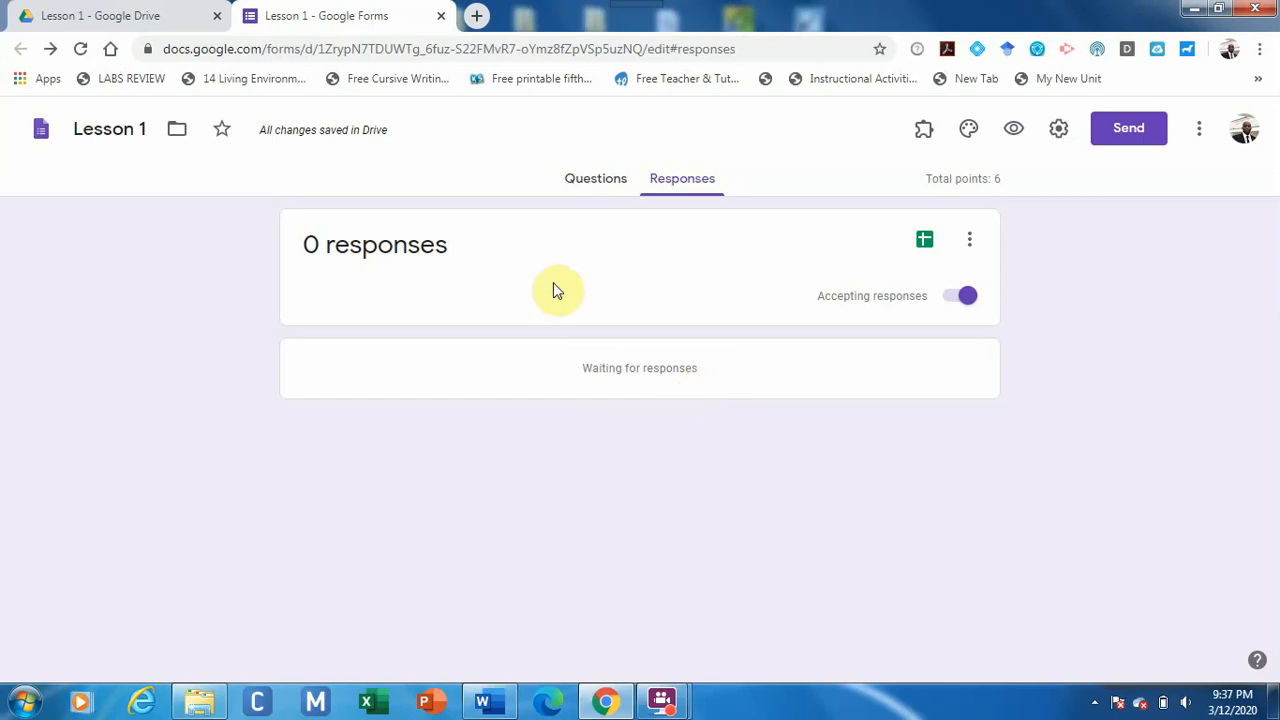
left_click(440, 17)
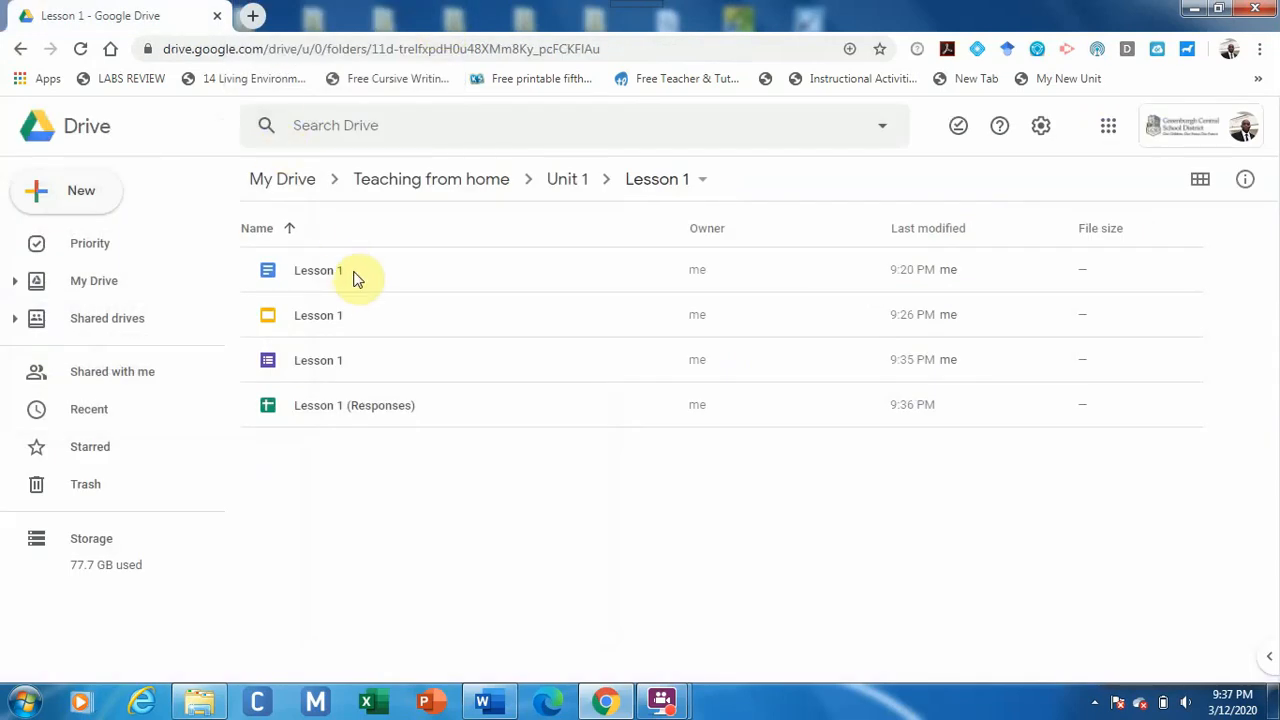